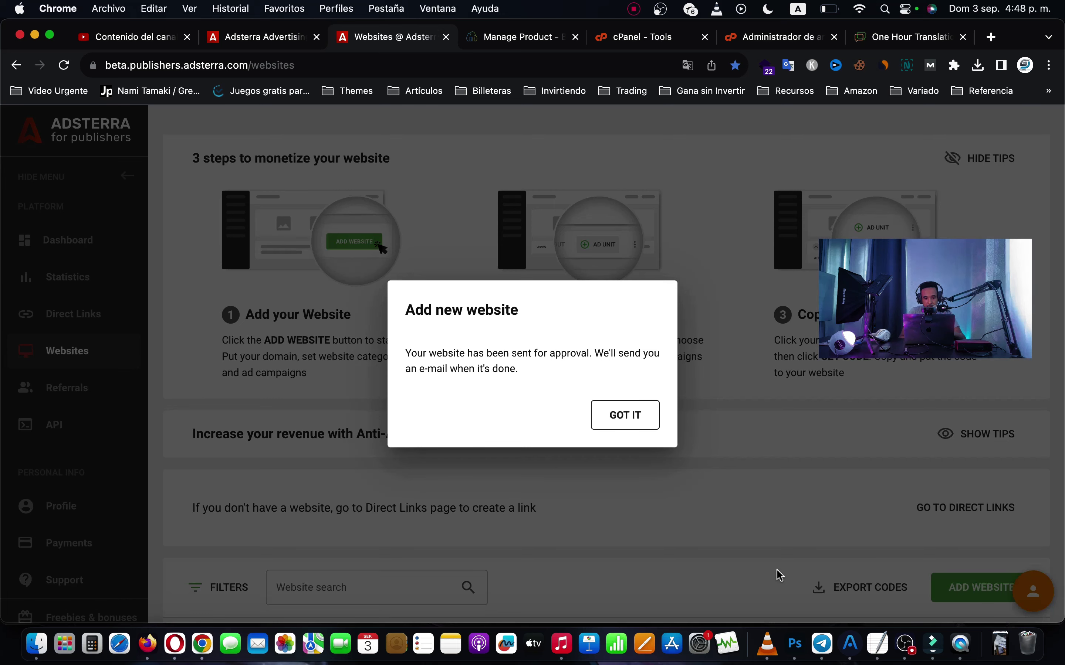
# - Dismiss the notice that the website was sent for approval and view the website list
pyautogui.click(623, 422)
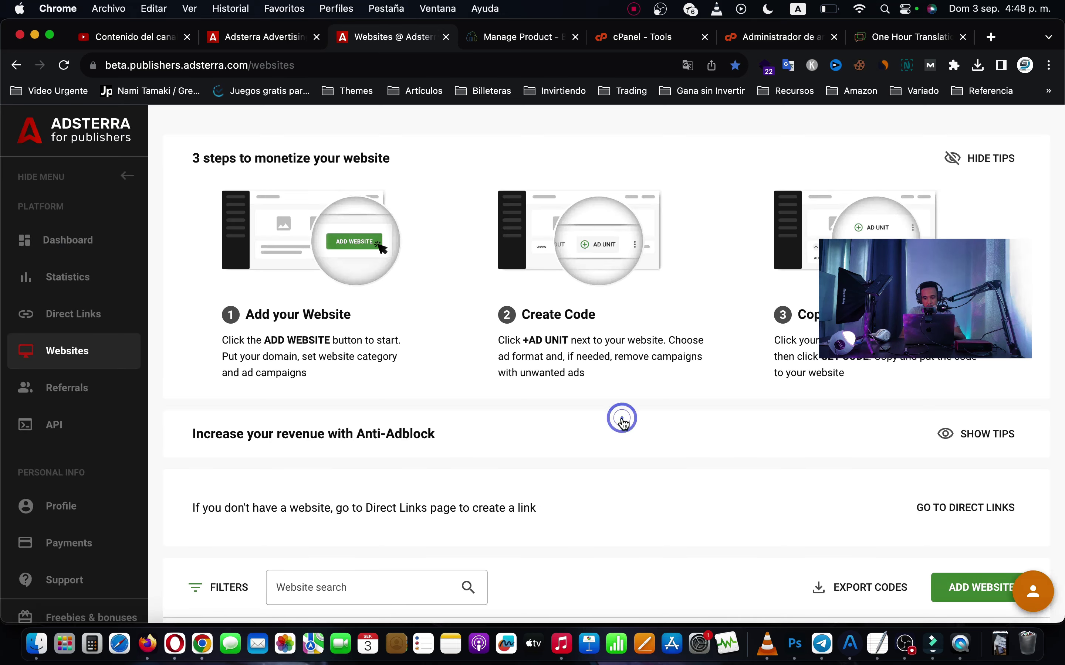
pyautogui.scroll(-4, 624, 424)
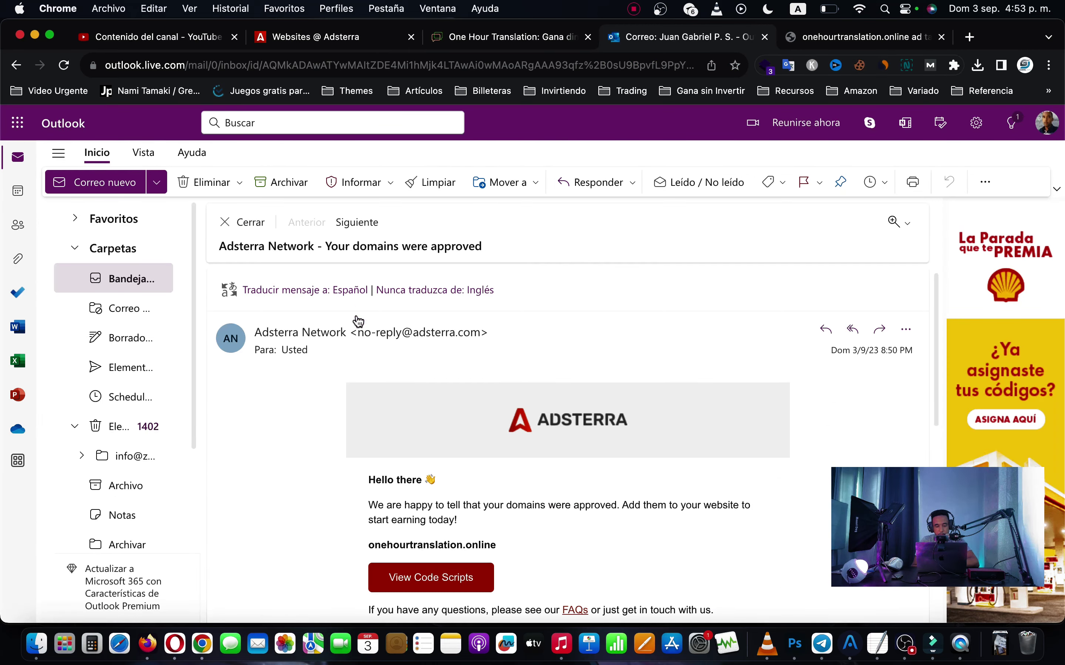
# - Read the Adsterra domain approval email in Outlook and reload the onehourtranslation.online homepage
pyautogui.scroll(-6, 387, 388)
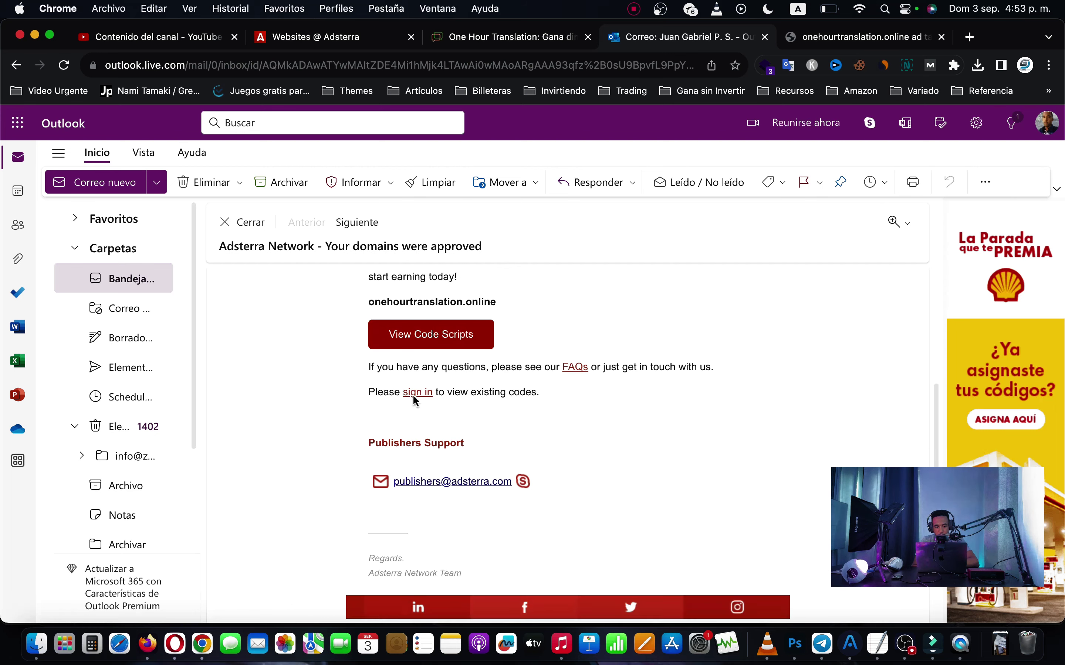
pyautogui.scroll(6, 414, 397)
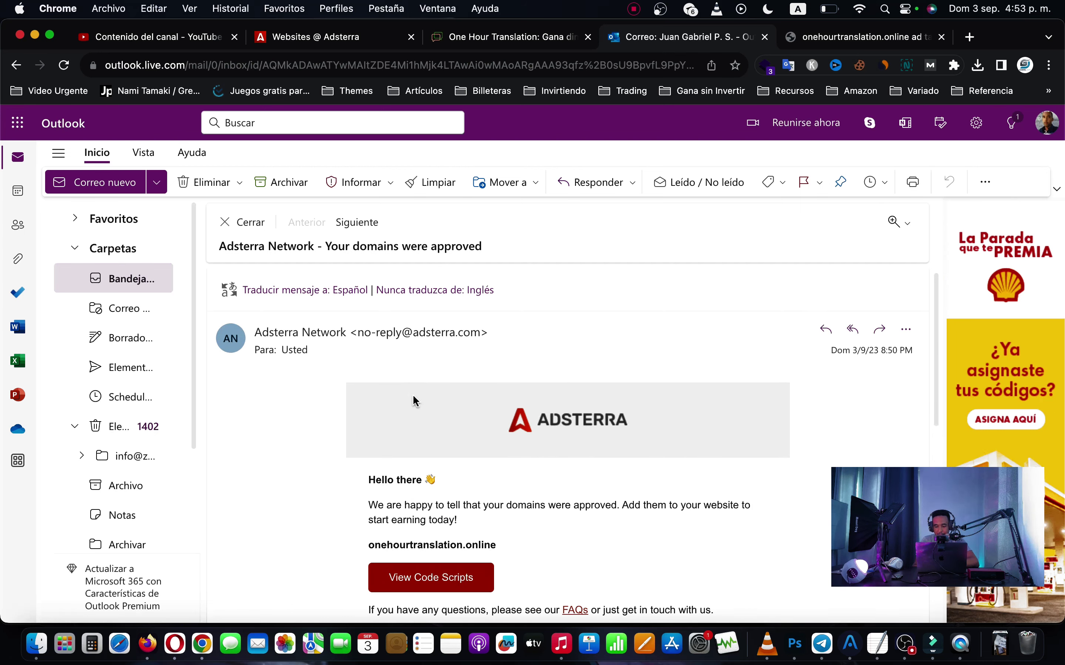
pyautogui.scroll(-2, 433, 409)
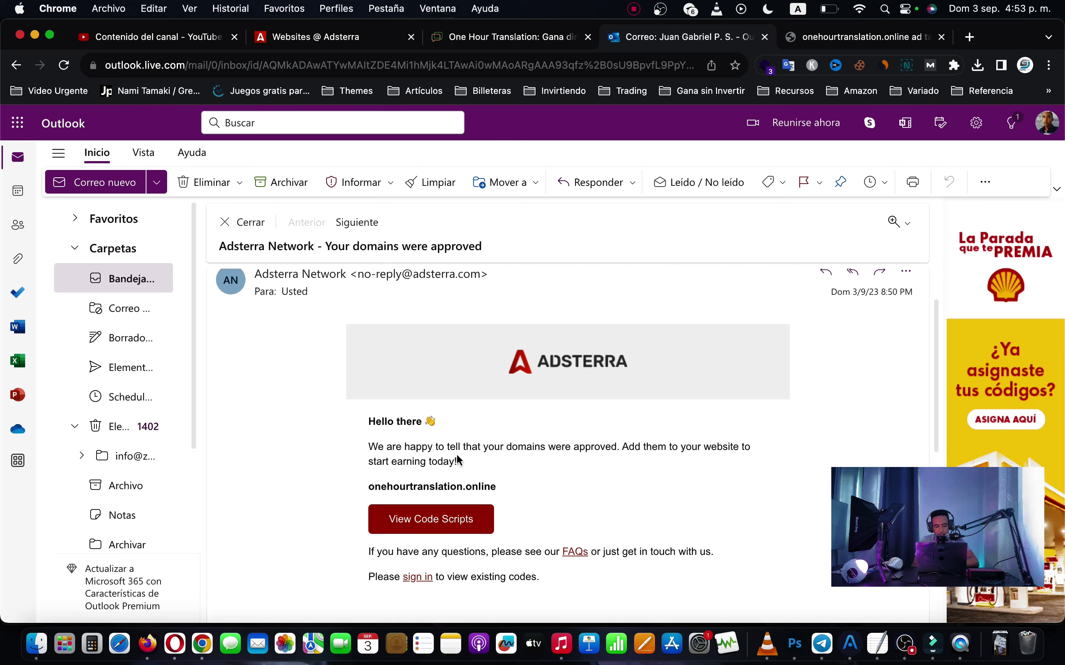
pyautogui.scroll(-1, 461, 464)
pyautogui.scroll(3, 463, 396)
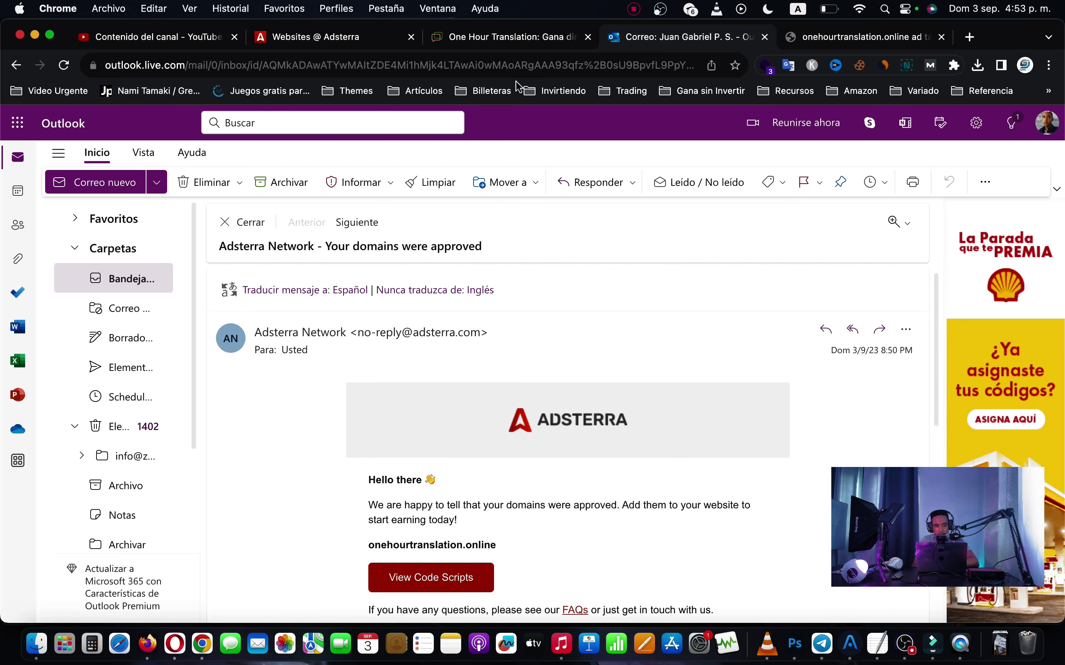
pyautogui.click(493, 39)
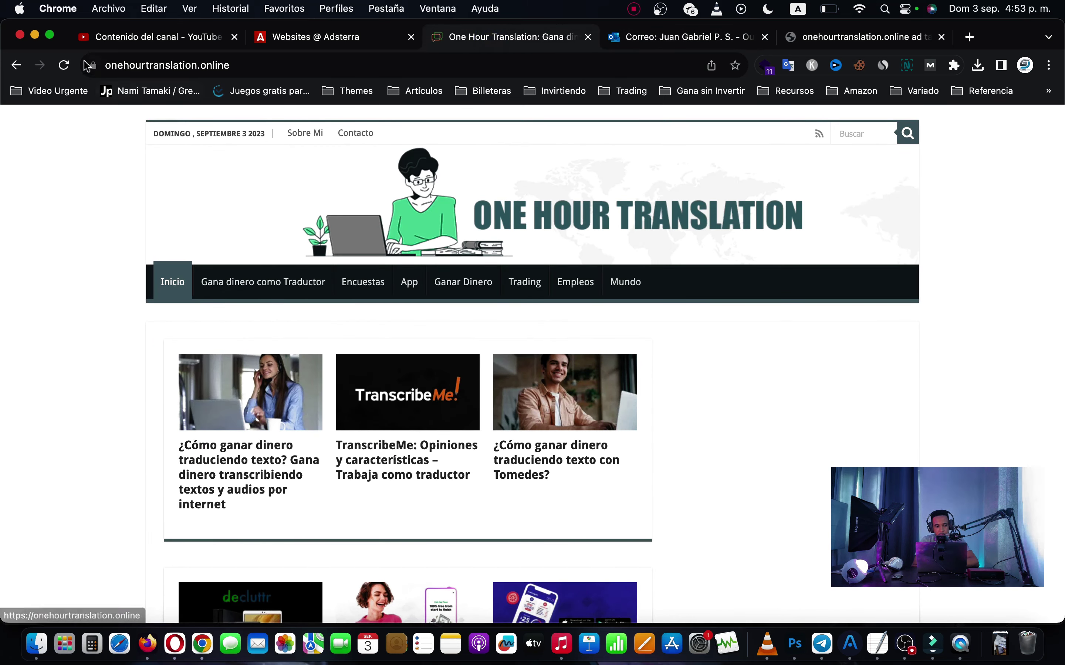
pyautogui.click(72, 67)
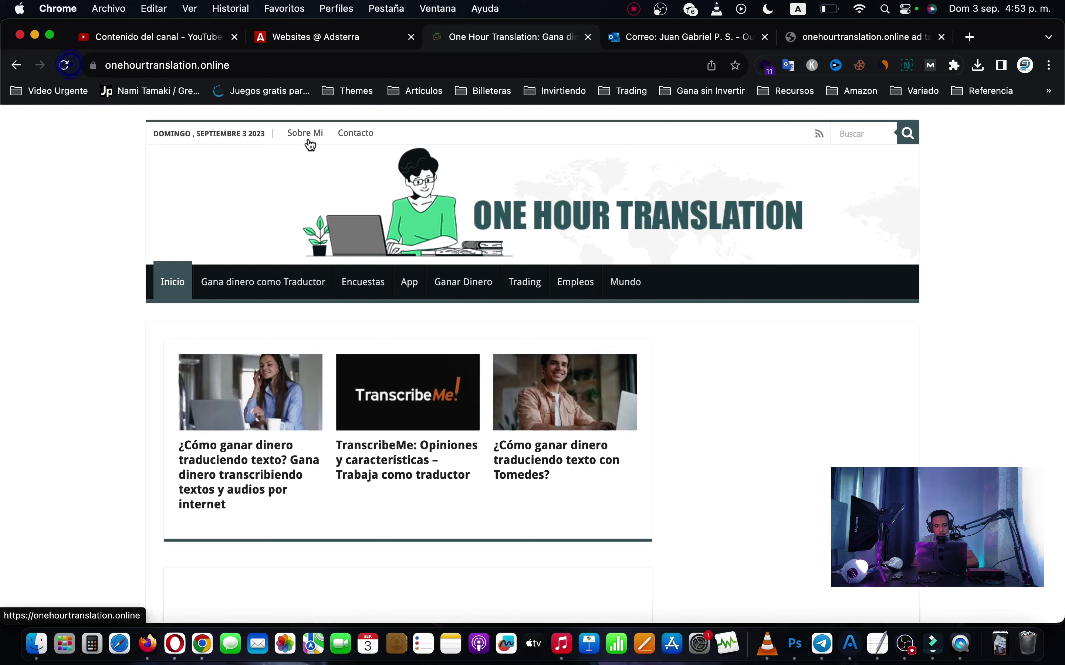
# - Review the three monetization steps on Adsterra's Websites page and expand the ad units of onehourtranslation.online
pyautogui.click(296, 39)
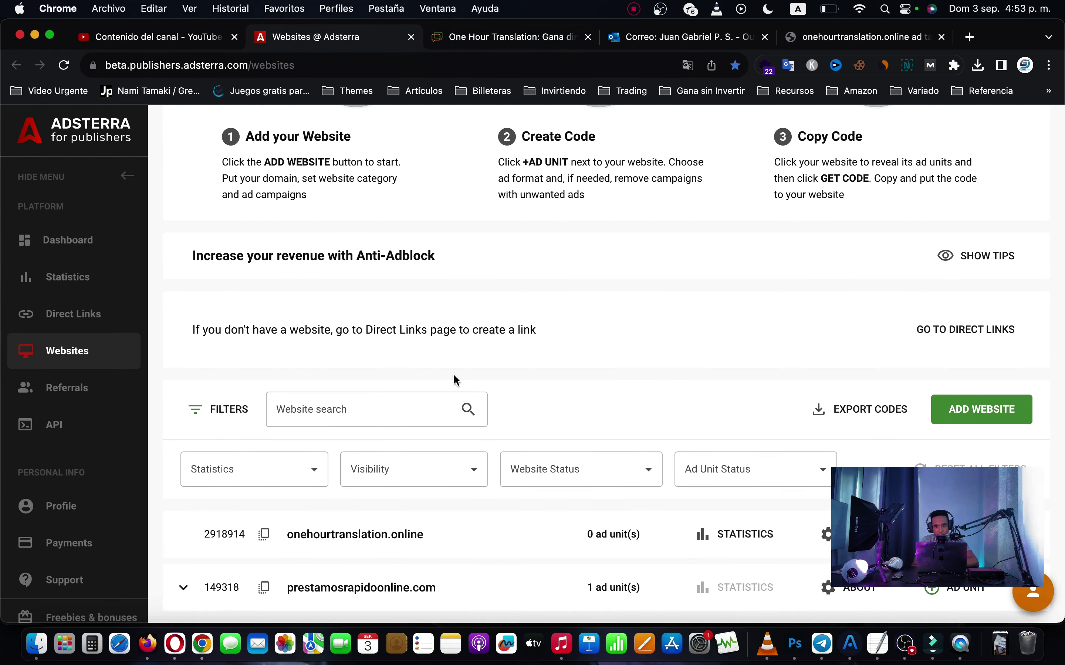
pyautogui.scroll(3, 456, 379)
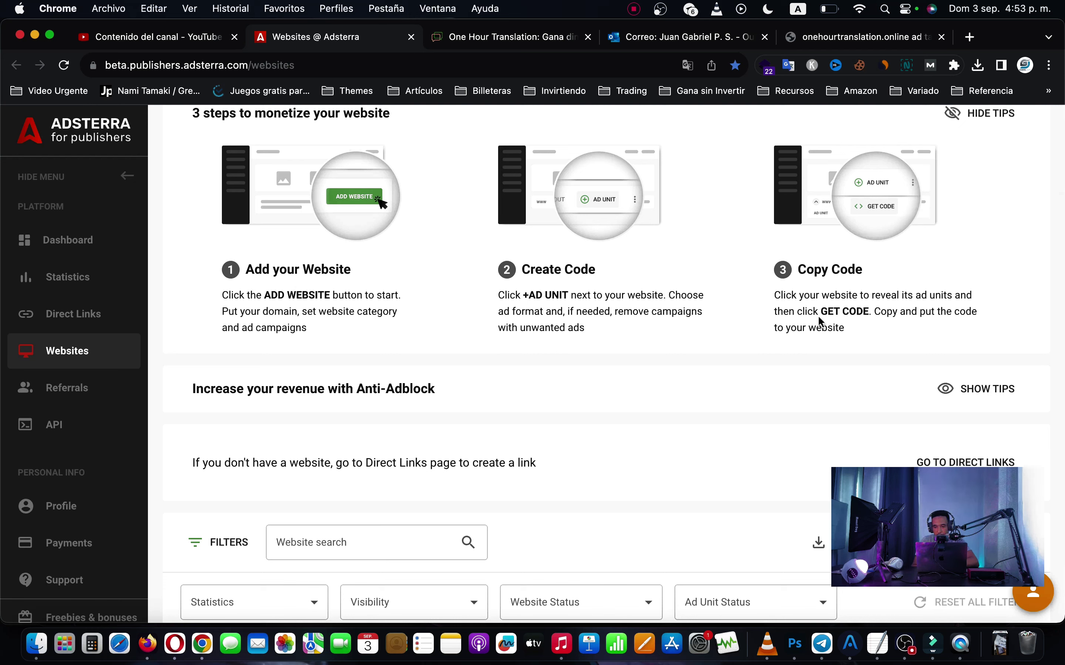
pyautogui.scroll(-3, 817, 316)
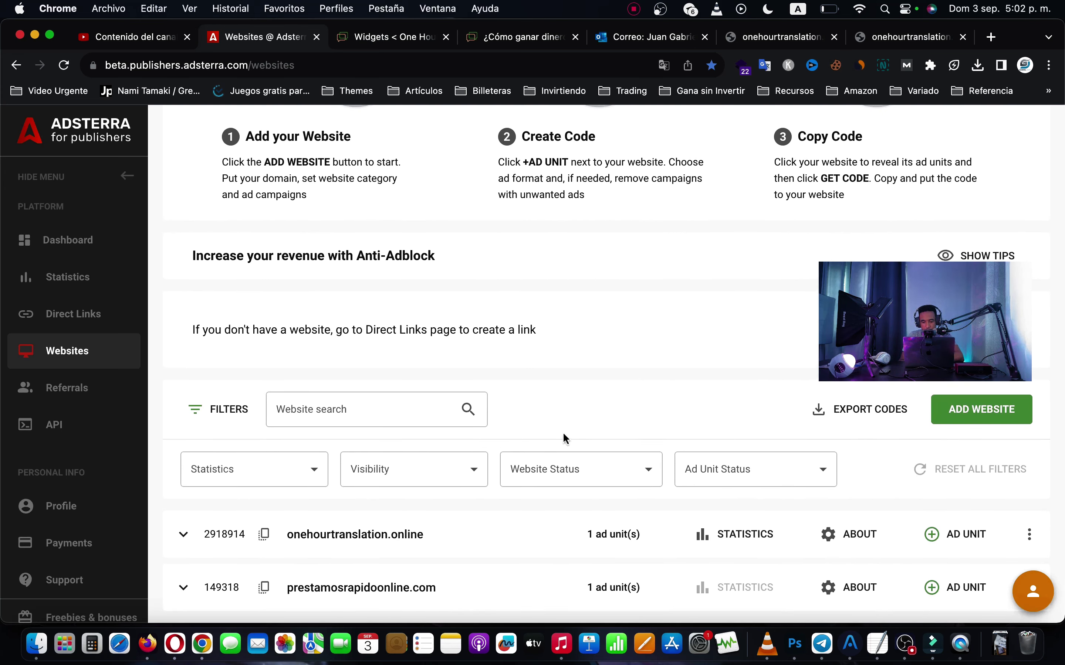
pyautogui.click(184, 535)
pyautogui.scroll(-1, 181, 543)
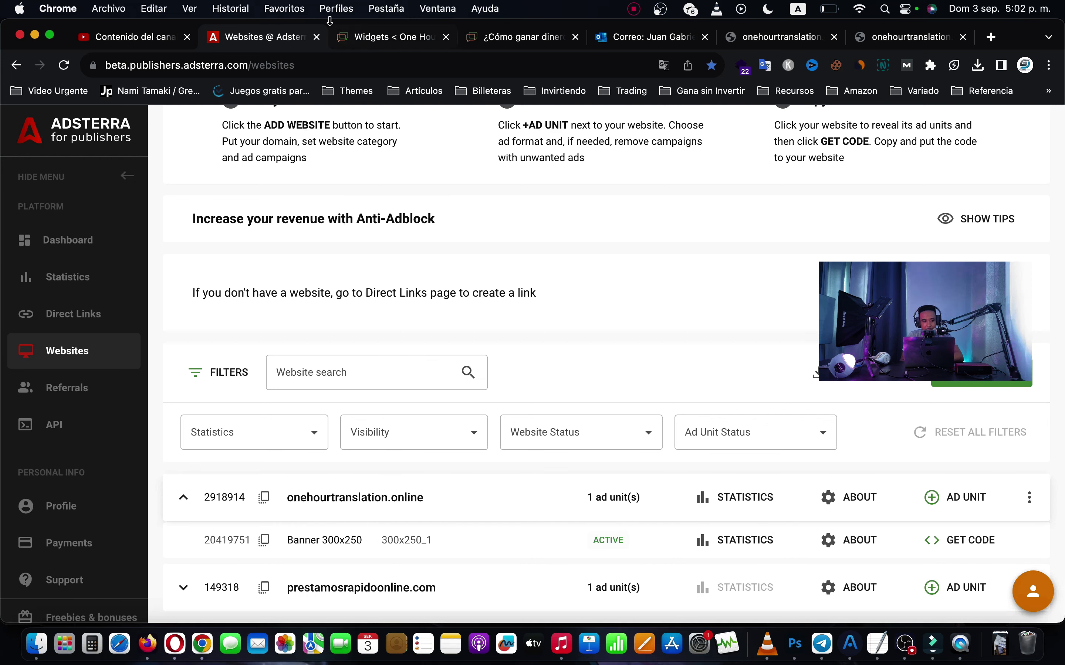
# - Open the newest Adsterra approval email in Outlook, view its code scripts, and dismiss the translation prompt
pyautogui.click(606, 42)
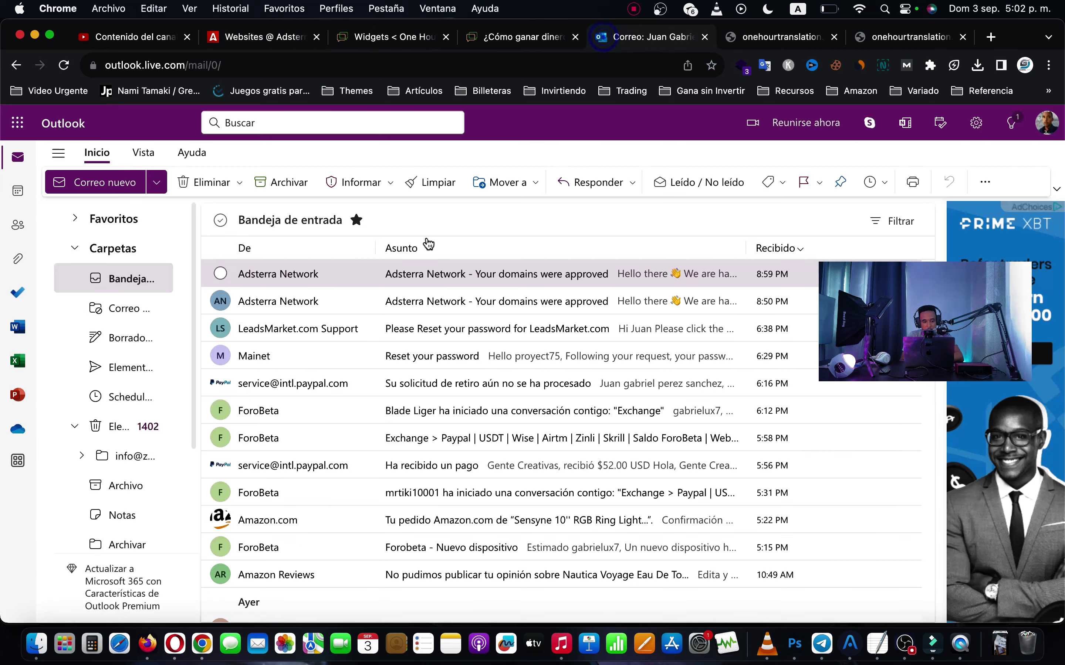
pyautogui.click(431, 275)
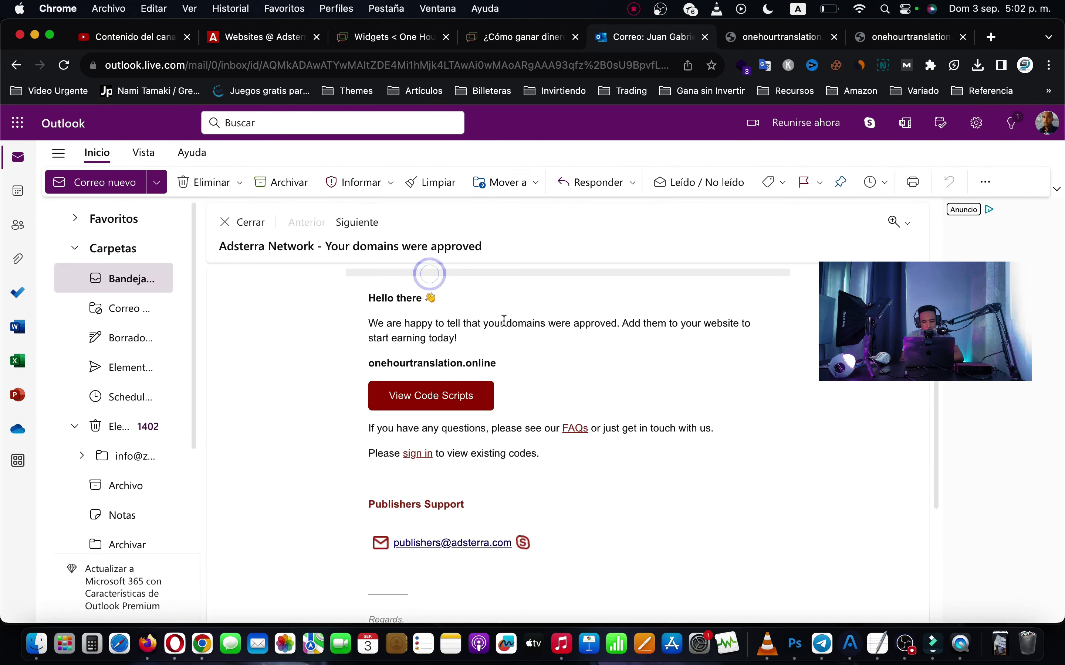
pyautogui.click(433, 395)
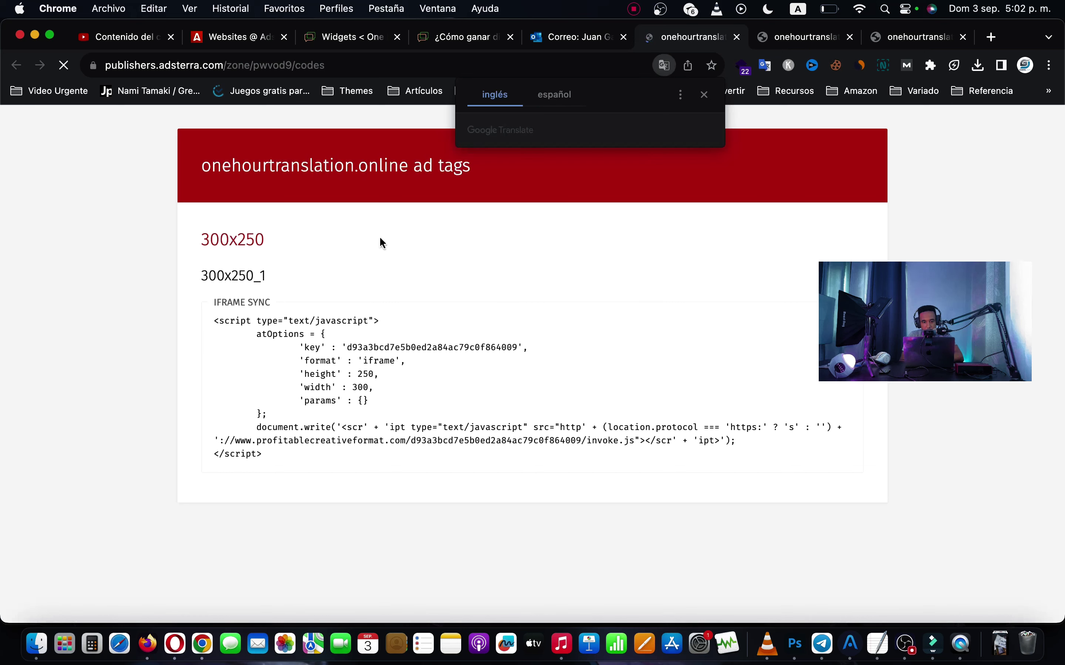
pyautogui.click(703, 97)
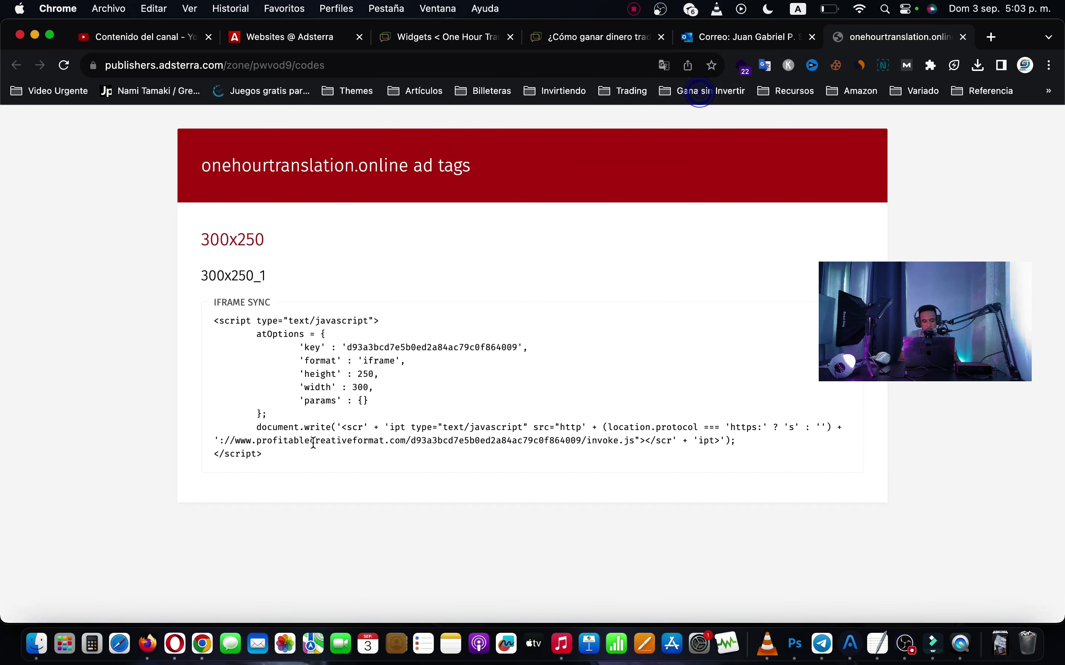
# - Copy the entire IFRAME SYNC script of the 300x250_1 banner
pyautogui.tripleClick(289, 437)
pyautogui.moveTo(267, 454); pyautogui.dragTo(215, 326)
pyautogui.press('super+c')
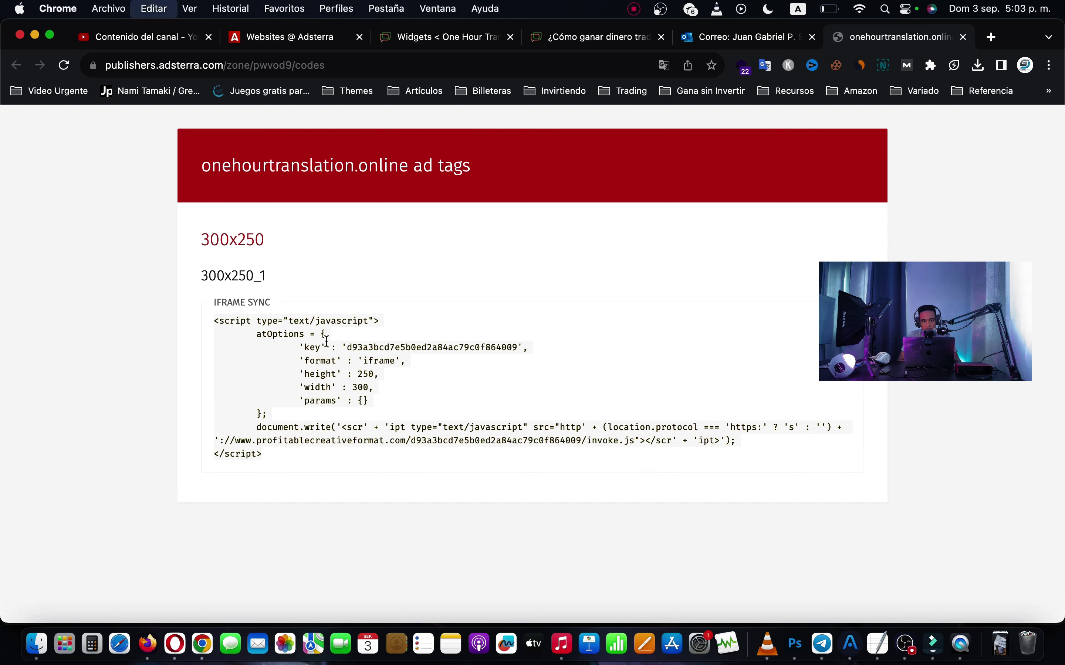
# - Check the article's sidebar on the site, and add the Sahifa - Ads 300*250 widget to the Primary Widget Area in WordPress
pyautogui.click(560, 37)
pyautogui.scroll(-3, 671, 433)
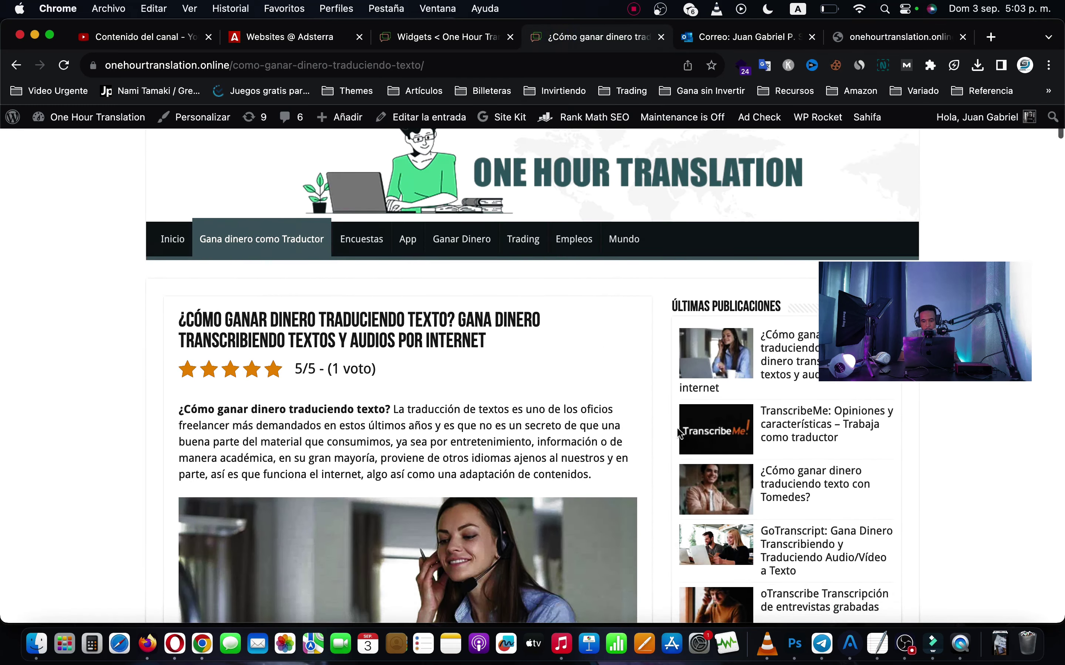
pyautogui.click(444, 38)
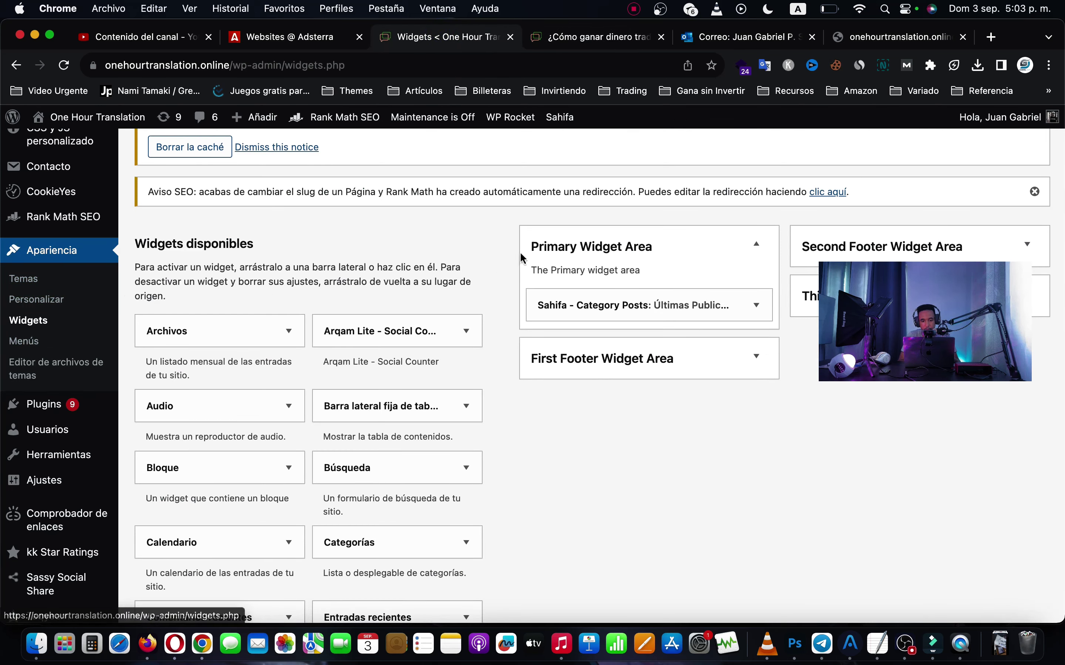
pyautogui.scroll(-6, 538, 385)
pyautogui.scroll(-3, 537, 385)
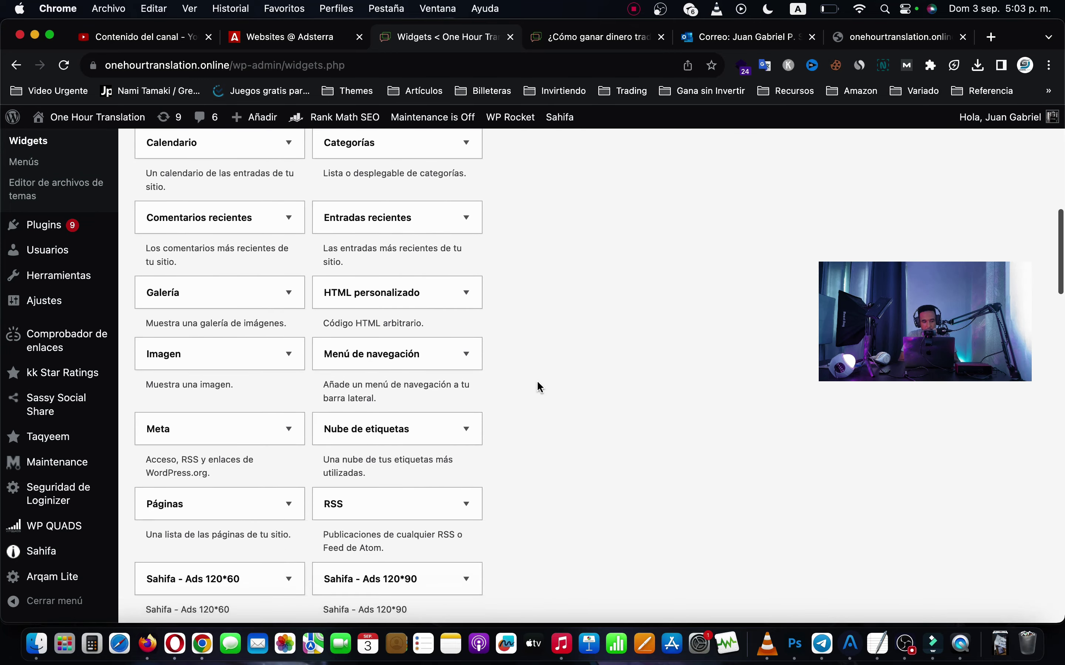
pyautogui.scroll(4, 537, 385)
pyautogui.scroll(4, 373, 420)
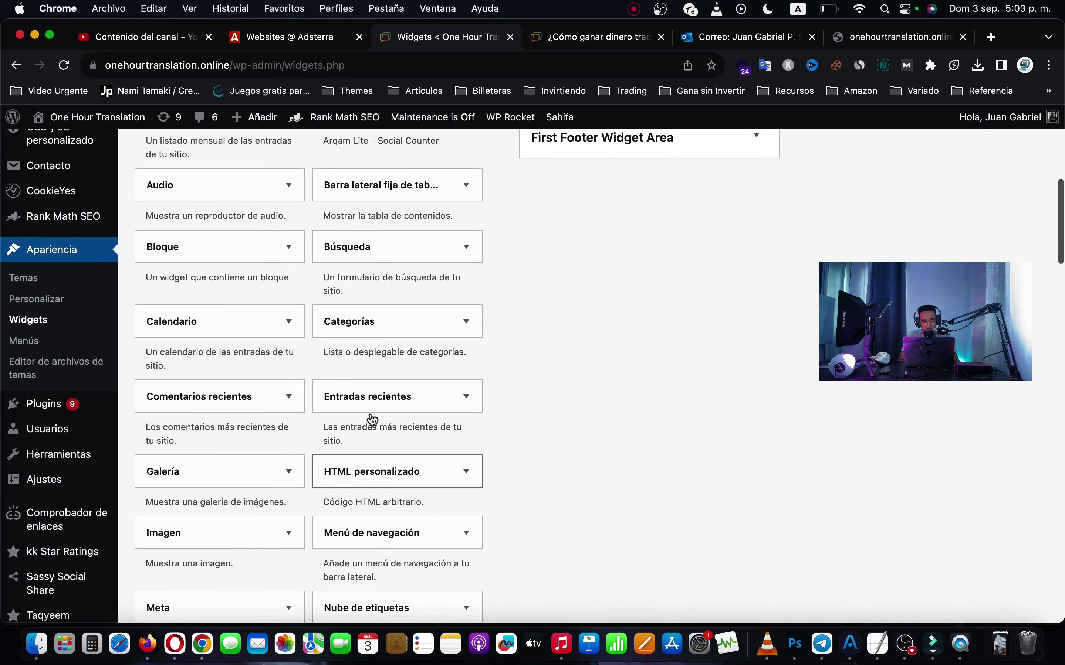
pyautogui.scroll(1, 368, 467)
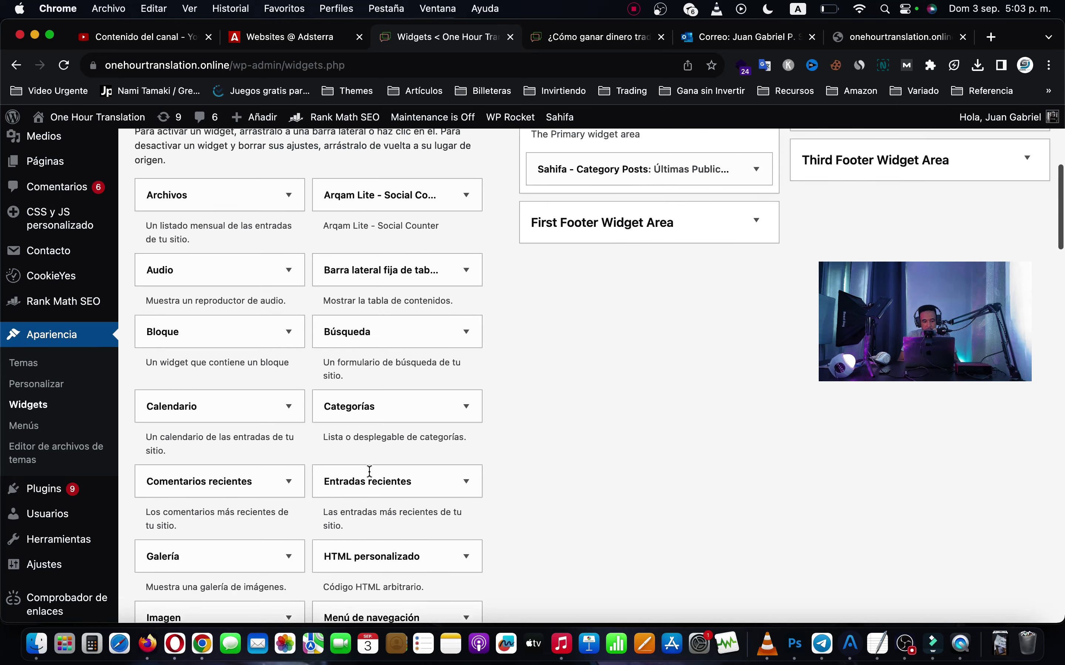
pyautogui.scroll(-8, 358, 569)
pyautogui.scroll(-5, 358, 569)
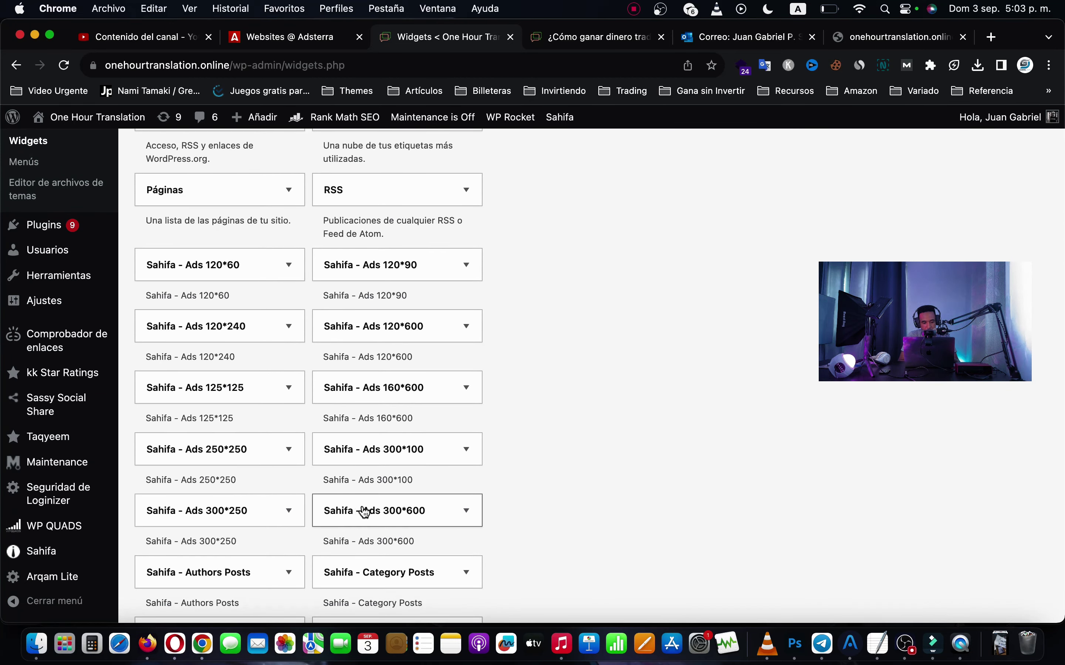
pyautogui.click(229, 518)
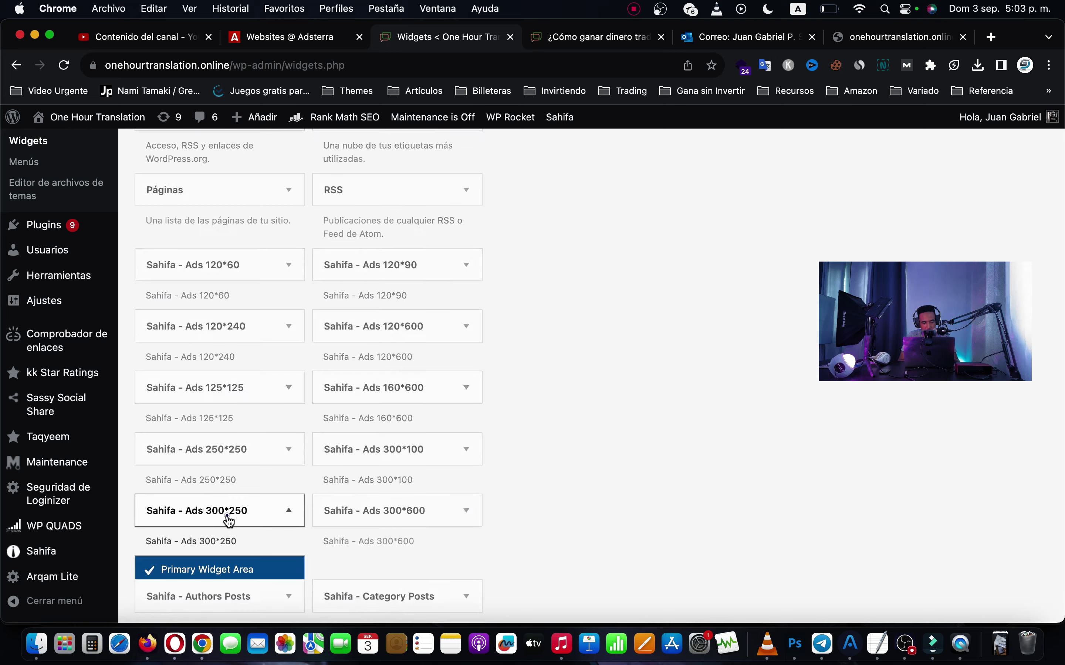
pyautogui.click(243, 527)
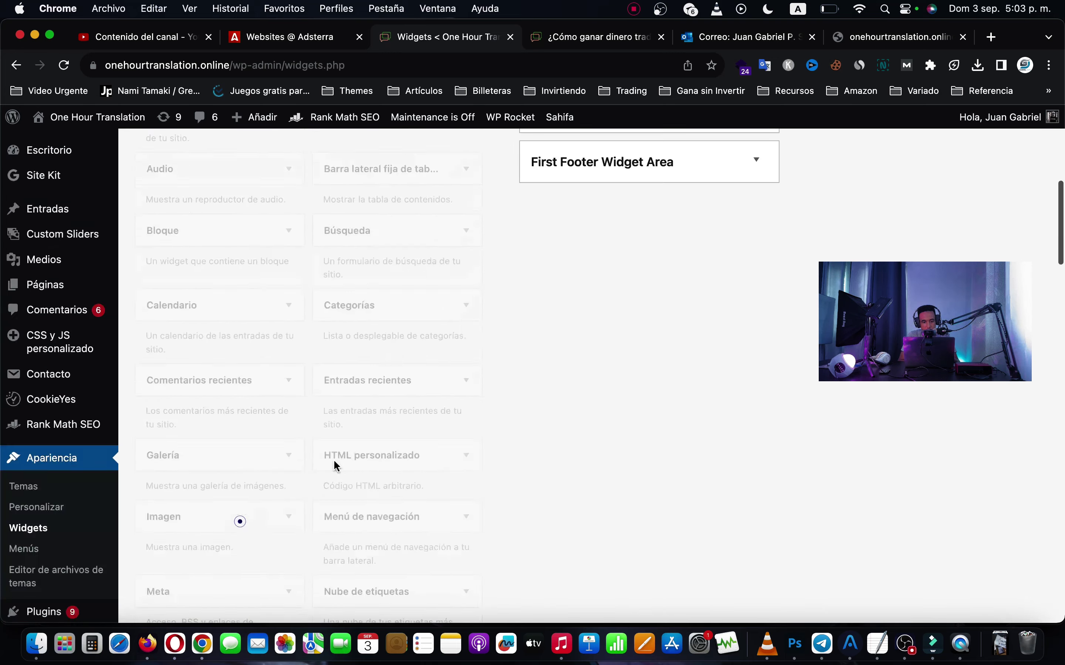
# - Clear the title of the Sahifa - Ads 300*250 widget, paste the banner script as its Ads Adsense code, and enlarge the code box
pyautogui.scroll(9, 445, 383)
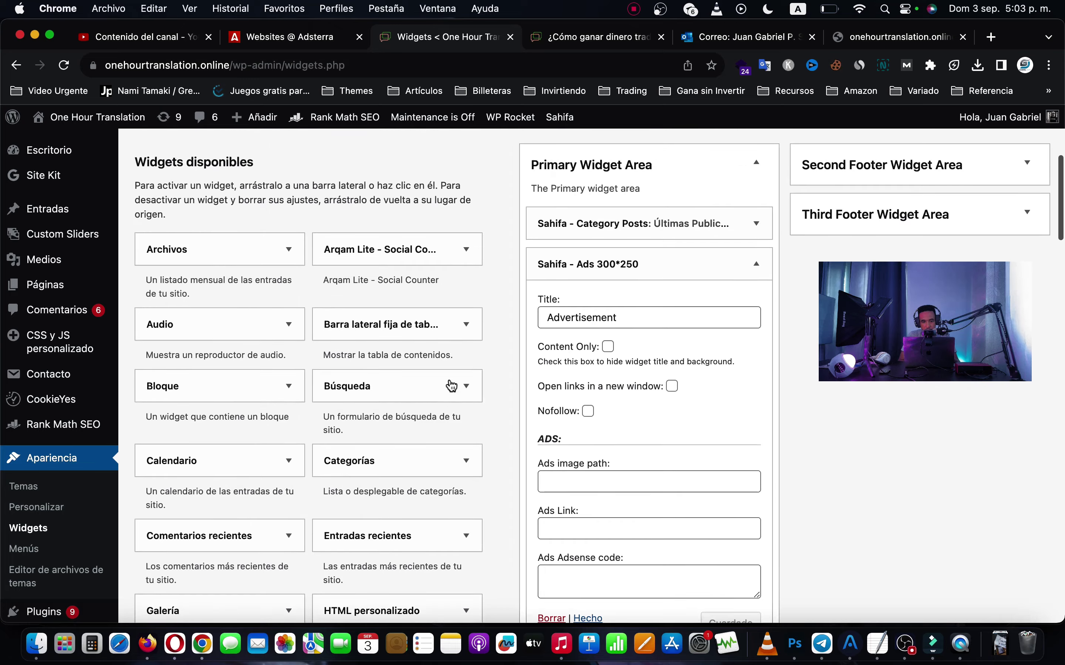
pyautogui.doubleClick(590, 318)
pyautogui.press('BackSpace')
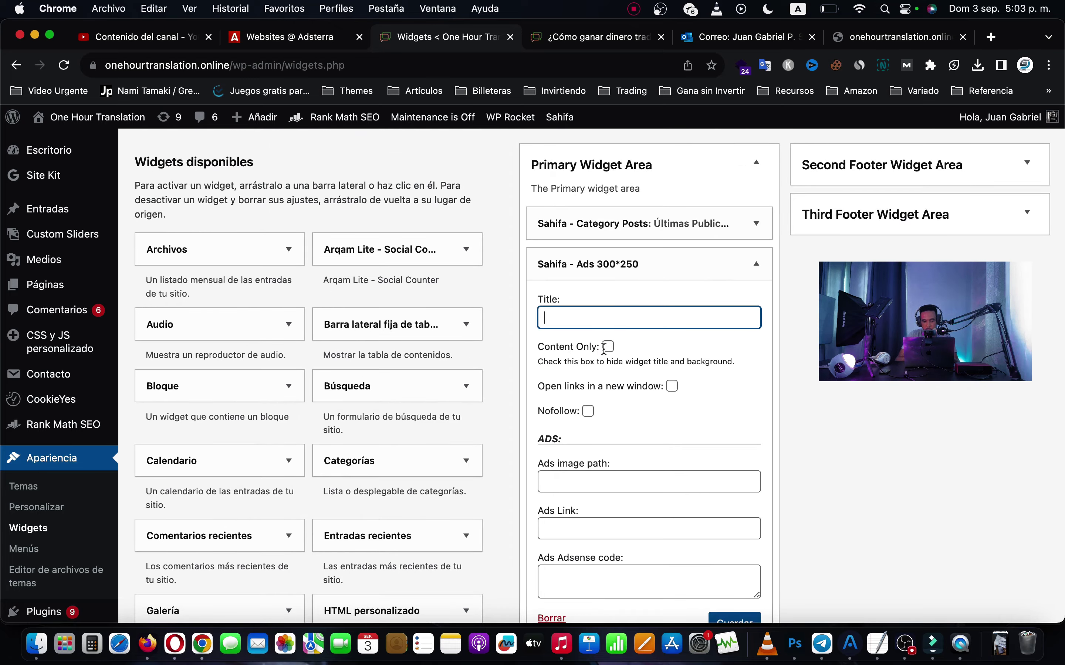
pyautogui.scroll(-4, 612, 372)
pyautogui.click(612, 416)
pyautogui.press('super+v')
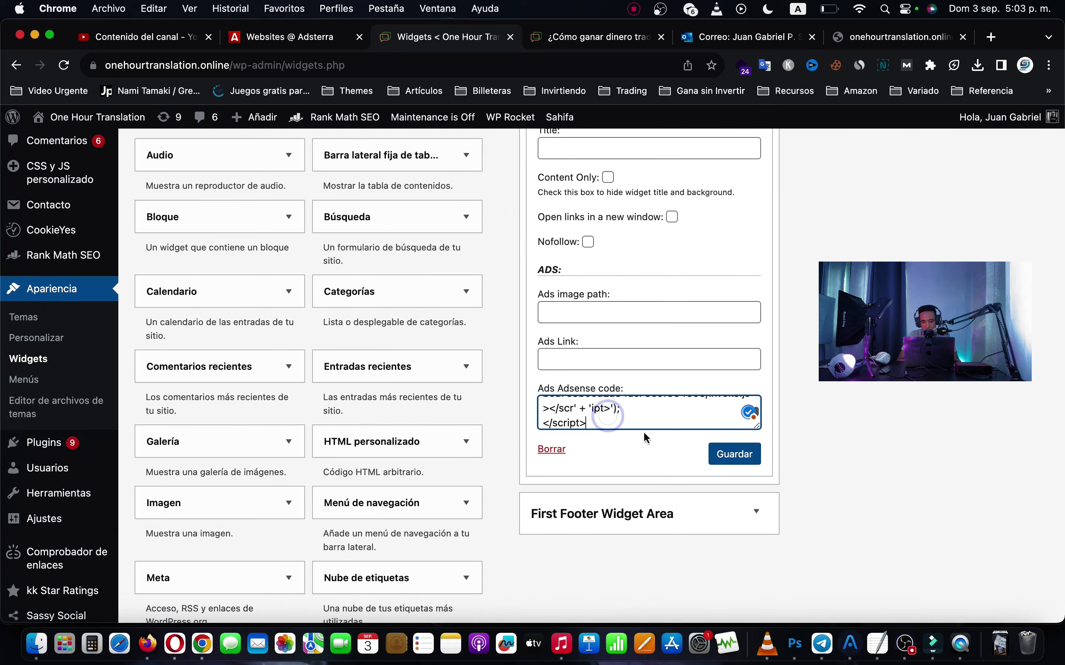
pyautogui.moveTo(757, 426); pyautogui.dragTo(758, 575)
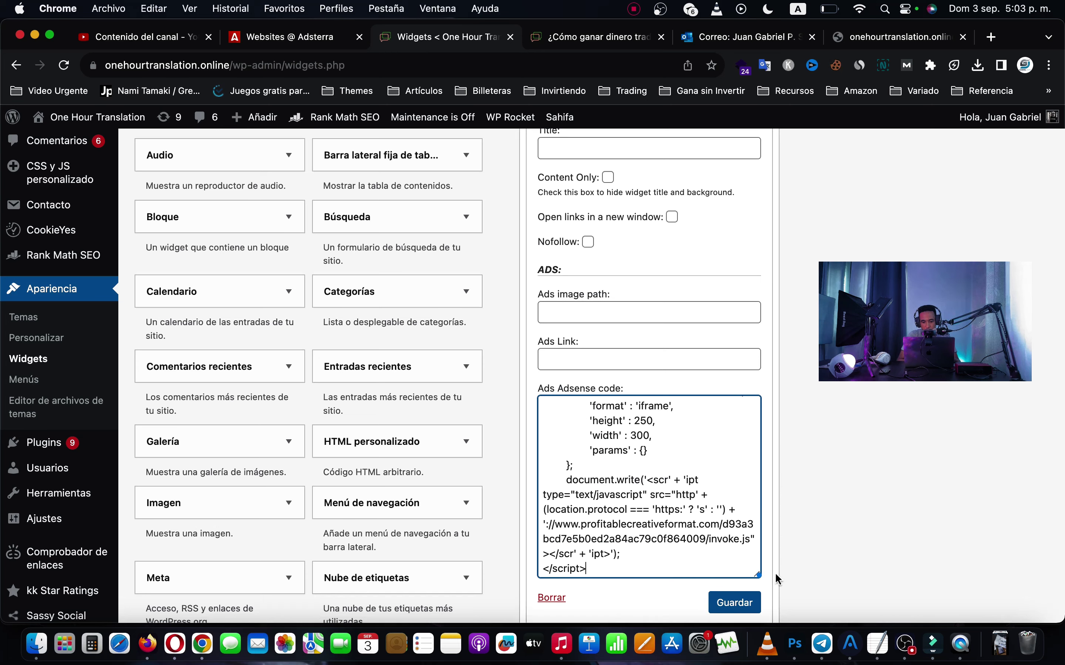
# - Move the Sahifa - Ads 300*250 widget above Sahifa - Category Posts in the Primary Widget Area and save its settings
pyautogui.scroll(5, 731, 453)
pyautogui.scroll(8, 729, 444)
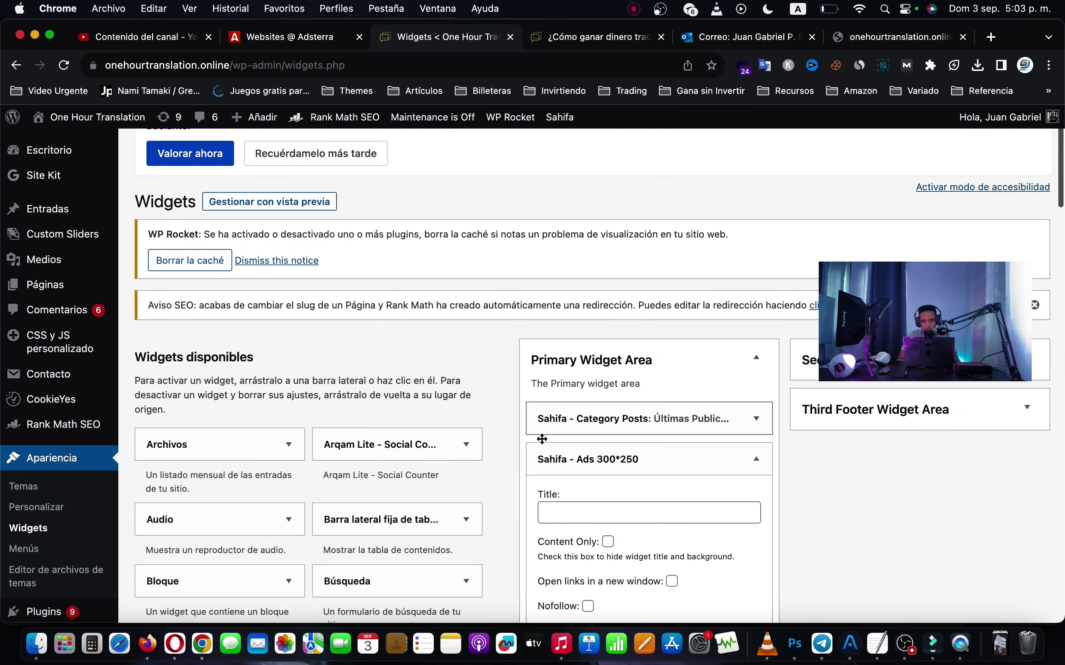
pyautogui.moveTo(555, 458); pyautogui.dragTo(560, 416)
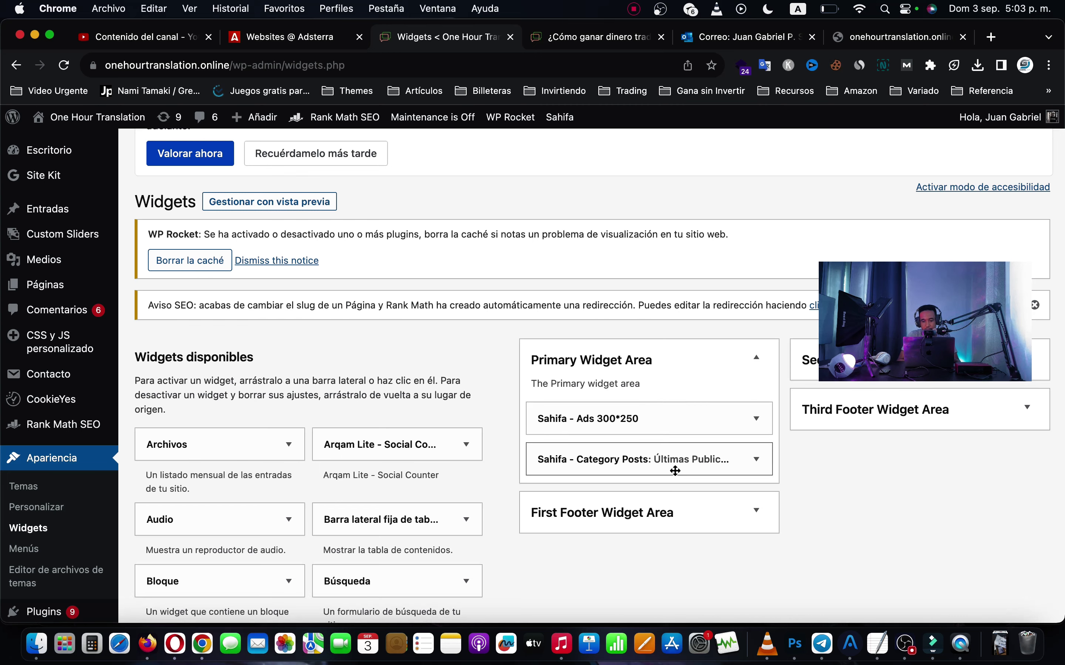
pyautogui.click(683, 423)
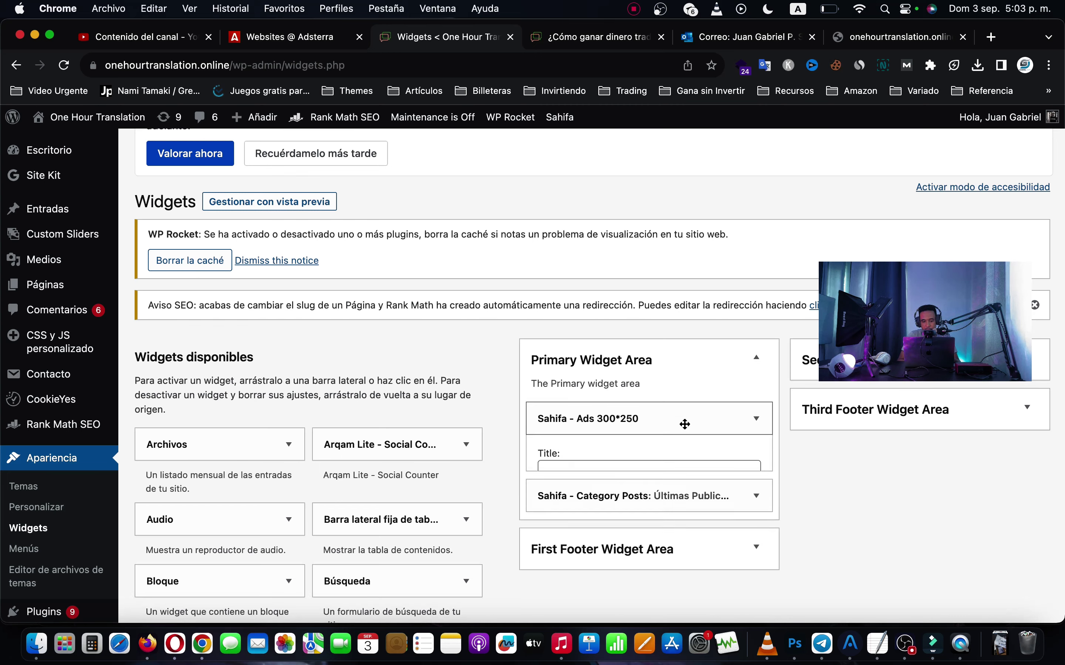
pyautogui.scroll(-10, 683, 422)
pyautogui.scroll(-3, 685, 424)
pyautogui.click(735, 534)
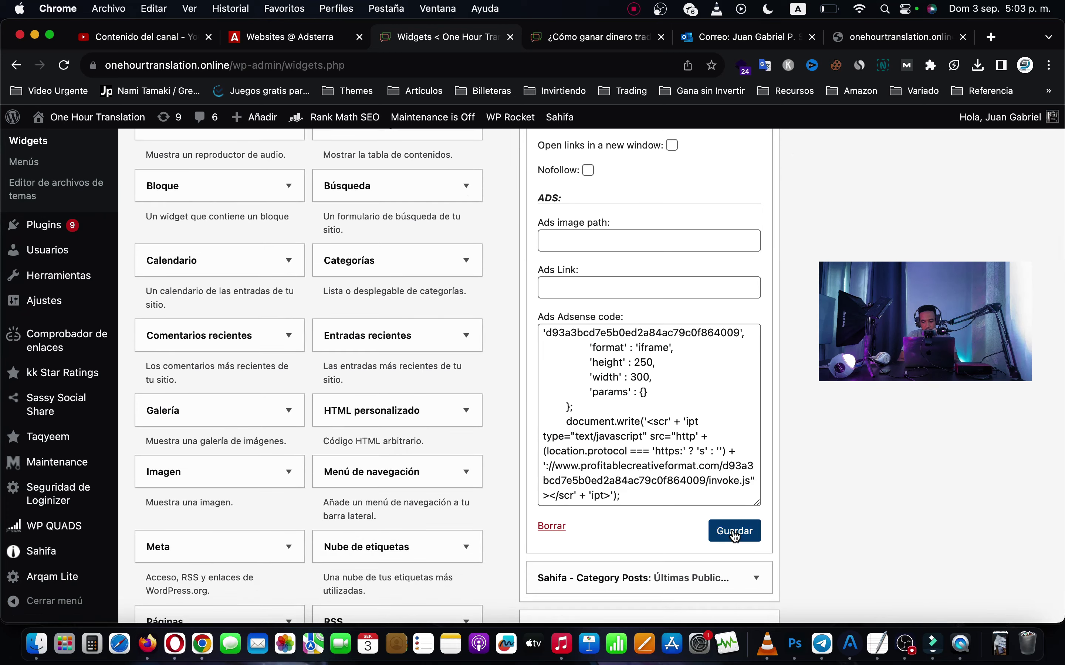
# - Reload the article page about earning money translating text to check the sidebar banner
pyautogui.click(565, 42)
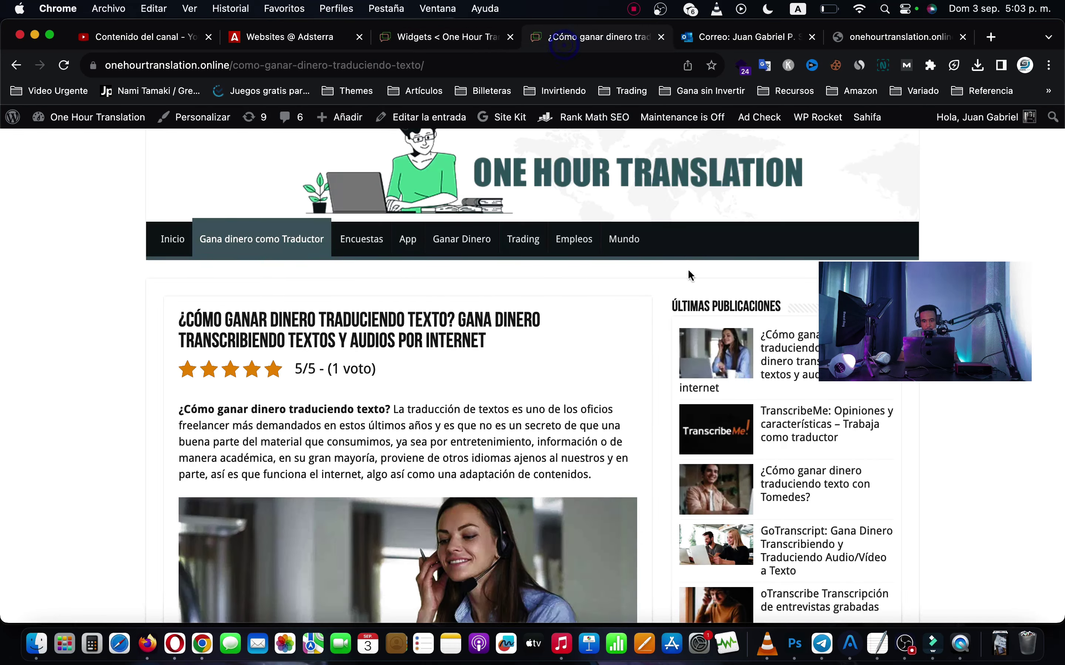
pyautogui.click(69, 70)
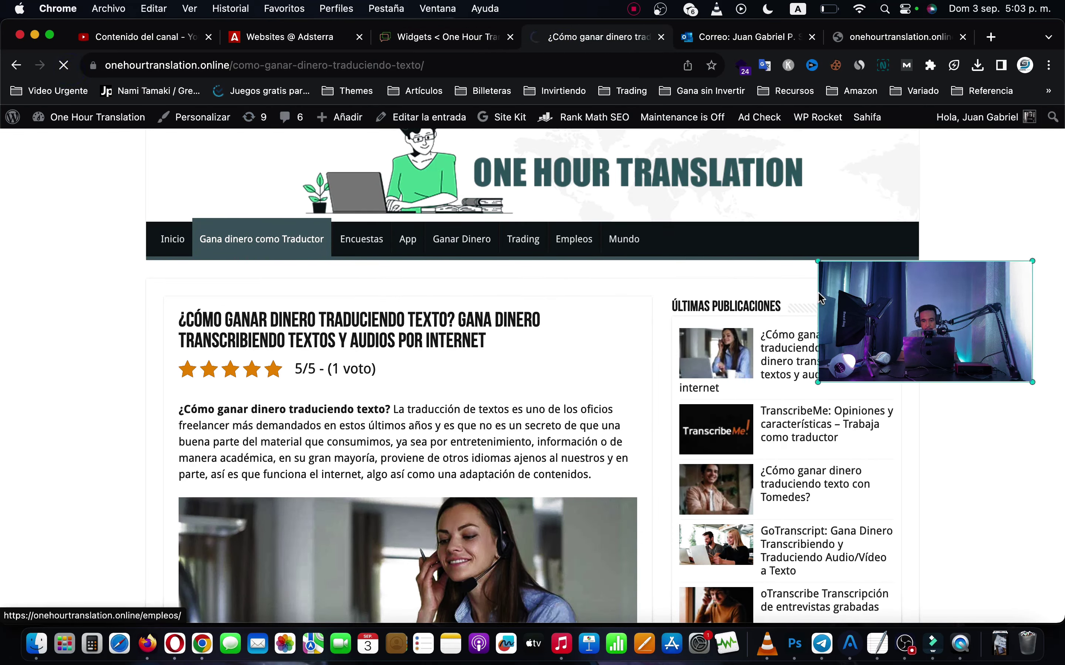
# - Examine the 300x250 ad in the article's sidebar and the posts listed beneath it
pyautogui.moveTo(886, 321); pyautogui.dragTo(915, 571)
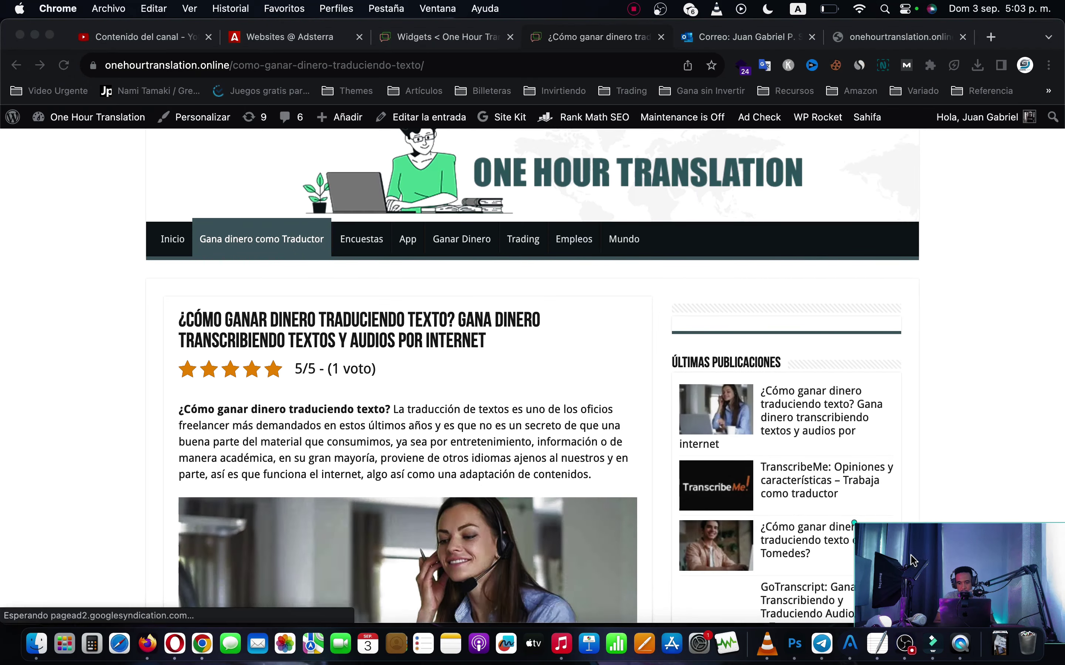
pyautogui.scroll(-2, 762, 326)
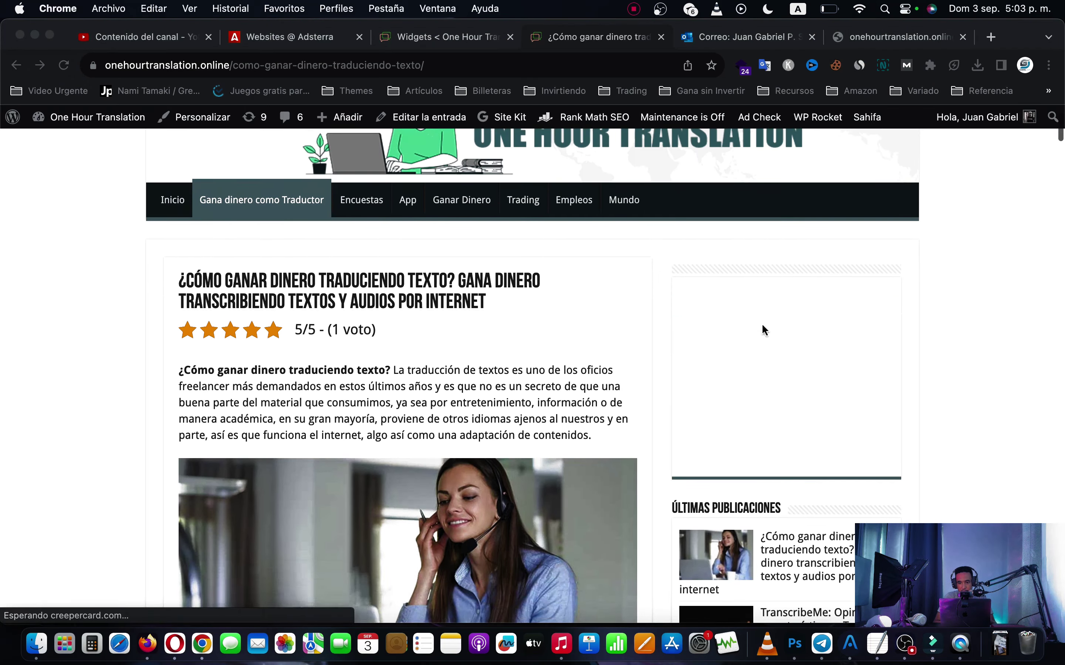
pyautogui.scroll(-4, 754, 455)
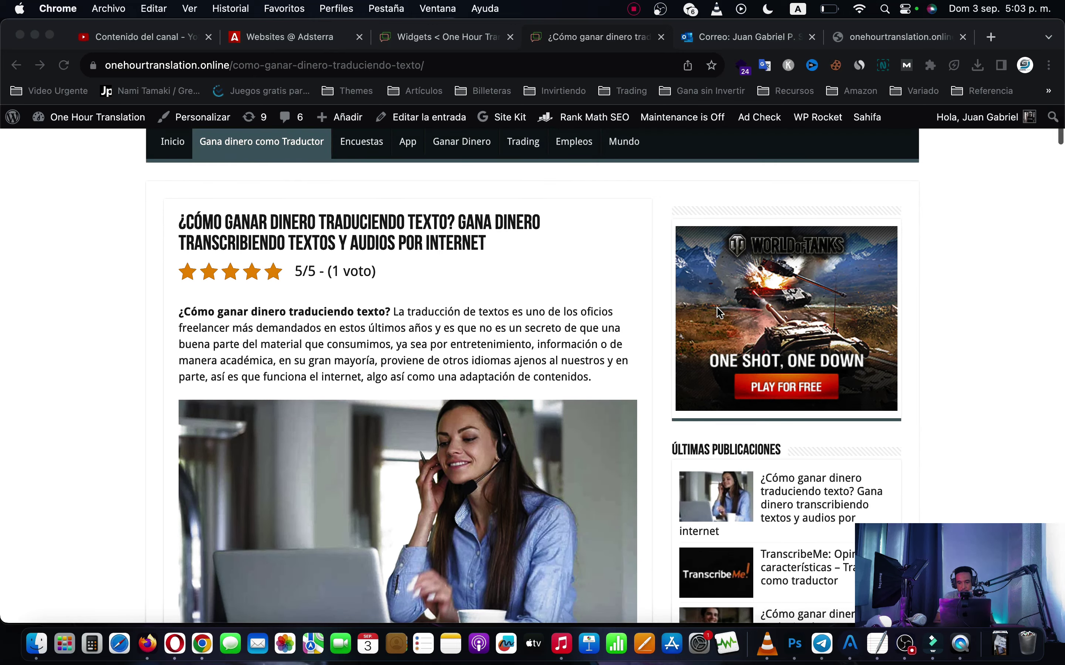
pyautogui.scroll(-5, 702, 390)
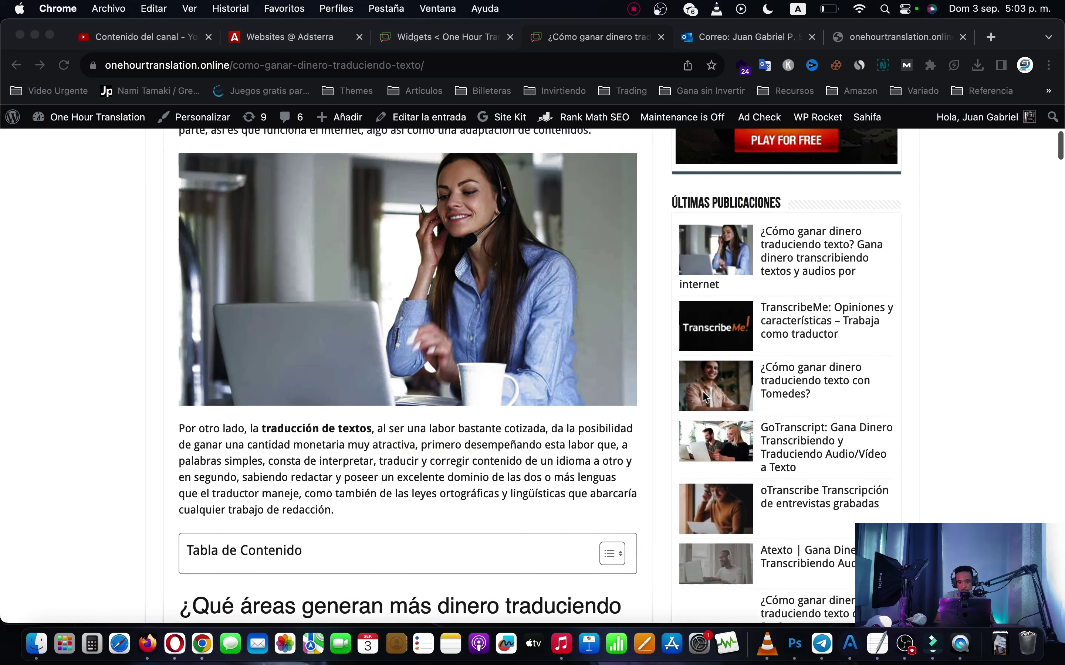
pyautogui.scroll(10, 702, 390)
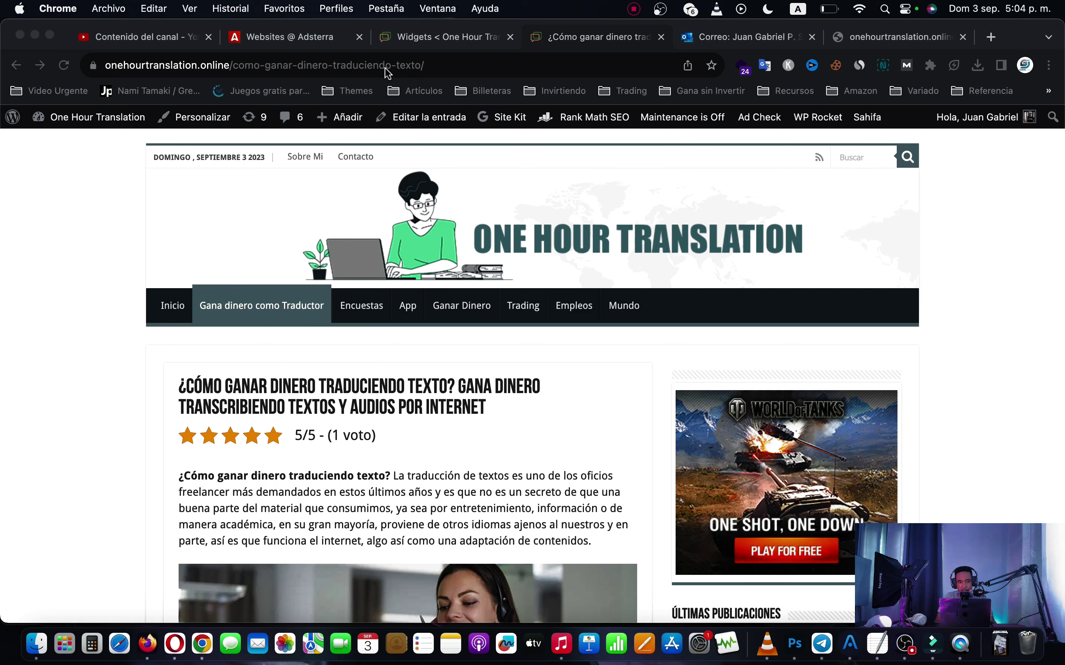
# - Switch to Adsterra, add a Banner 728x90 ad unit to onehourtranslation.online, and dismiss the confirmation
pyautogui.click(270, 37)
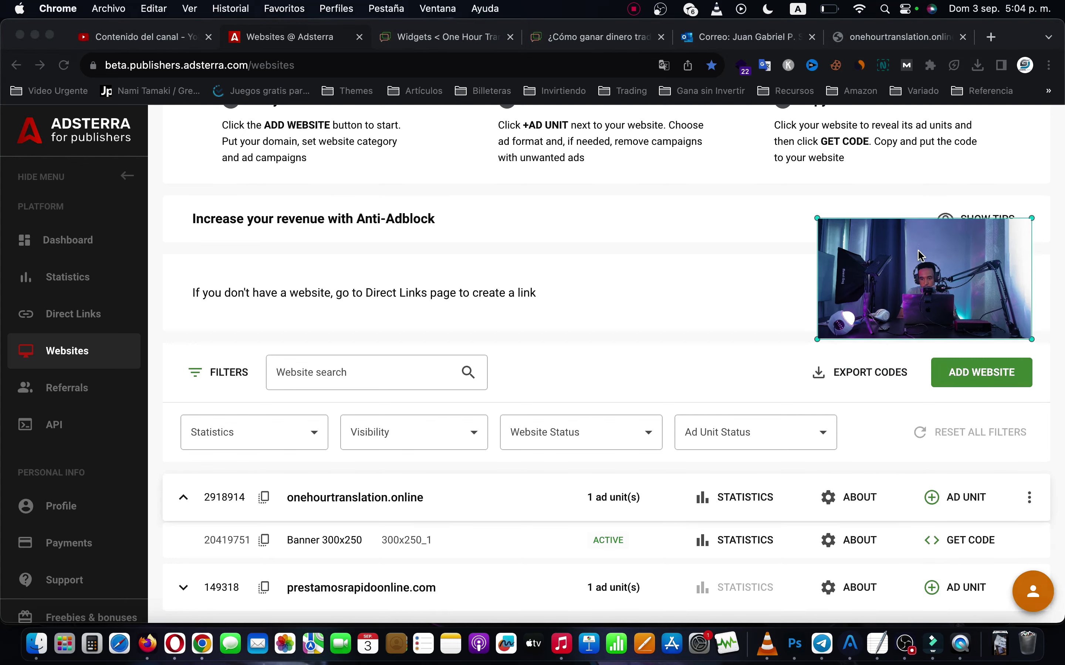
pyautogui.click(933, 501)
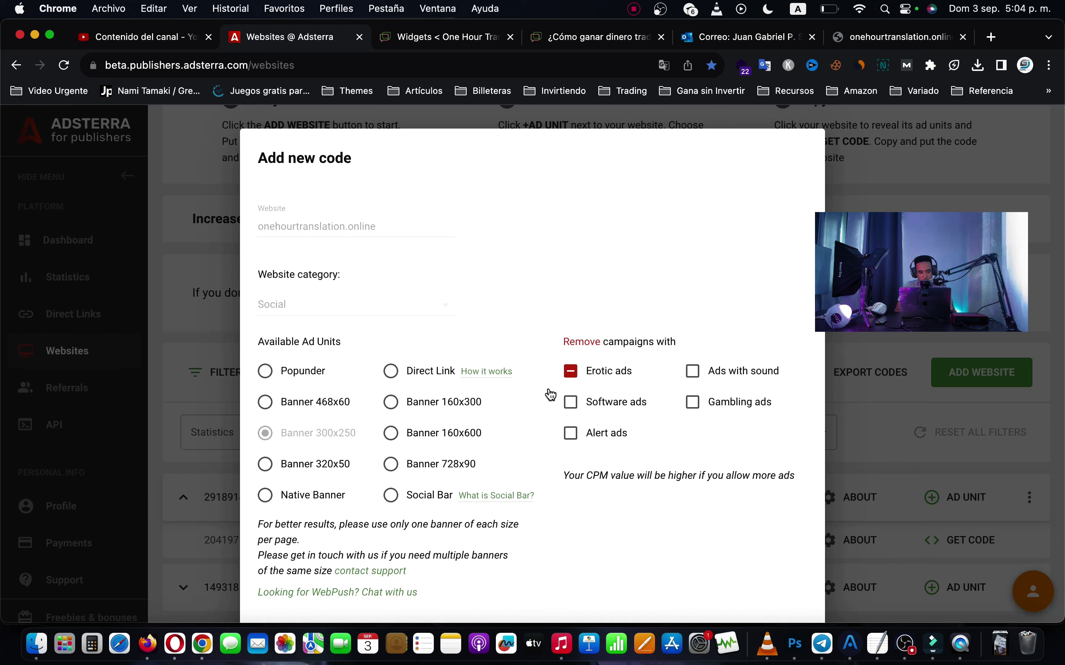
pyautogui.click(443, 473)
pyautogui.scroll(-3, 443, 473)
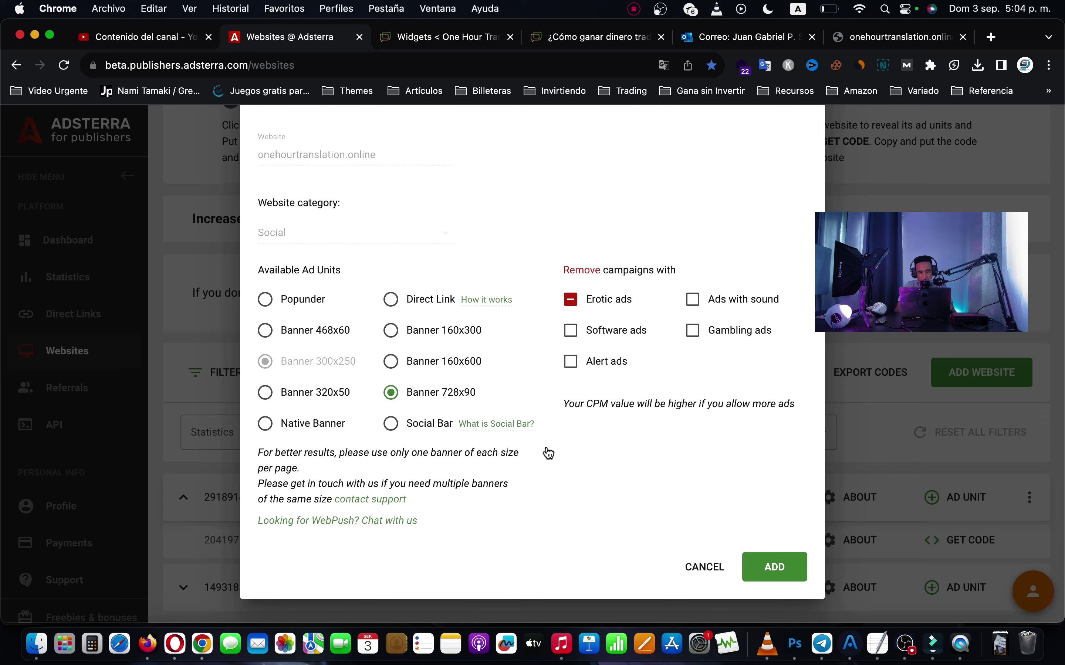
pyautogui.click(773, 567)
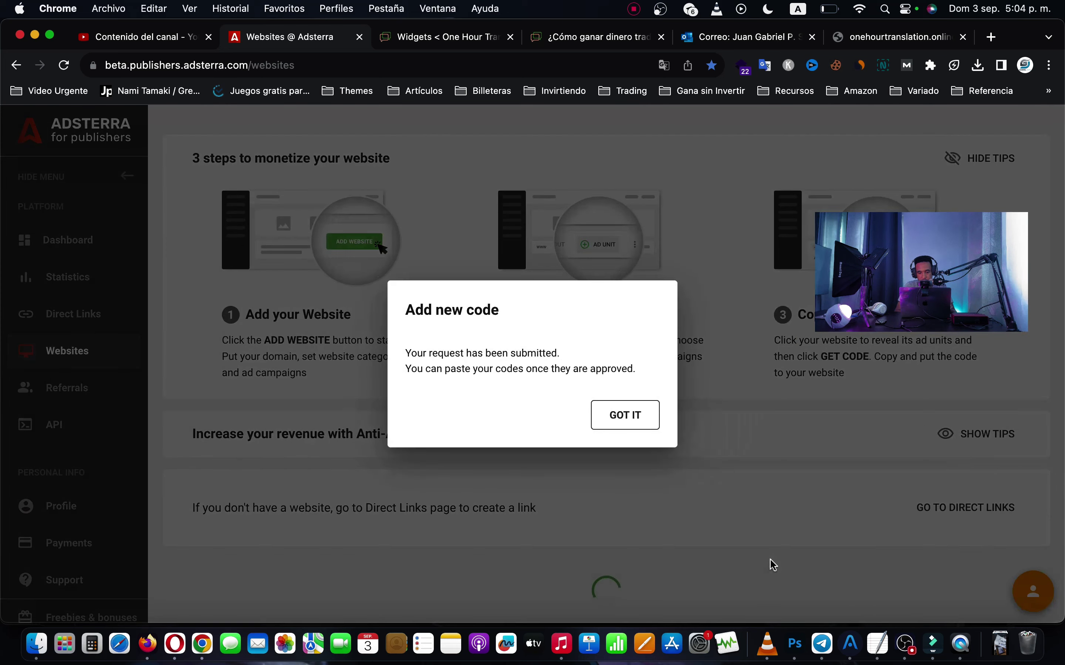
pyautogui.click(634, 417)
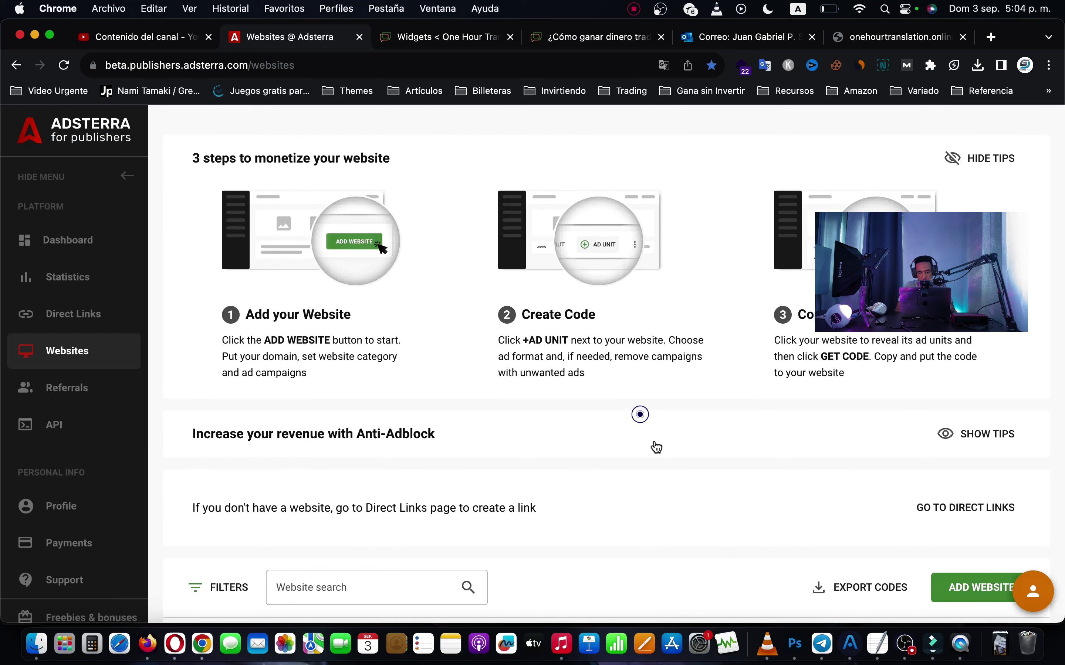
# - Expand the ad units of onehourtranslation.online, view the Banner 300x250 code, and close it
pyautogui.scroll(-5, 655, 447)
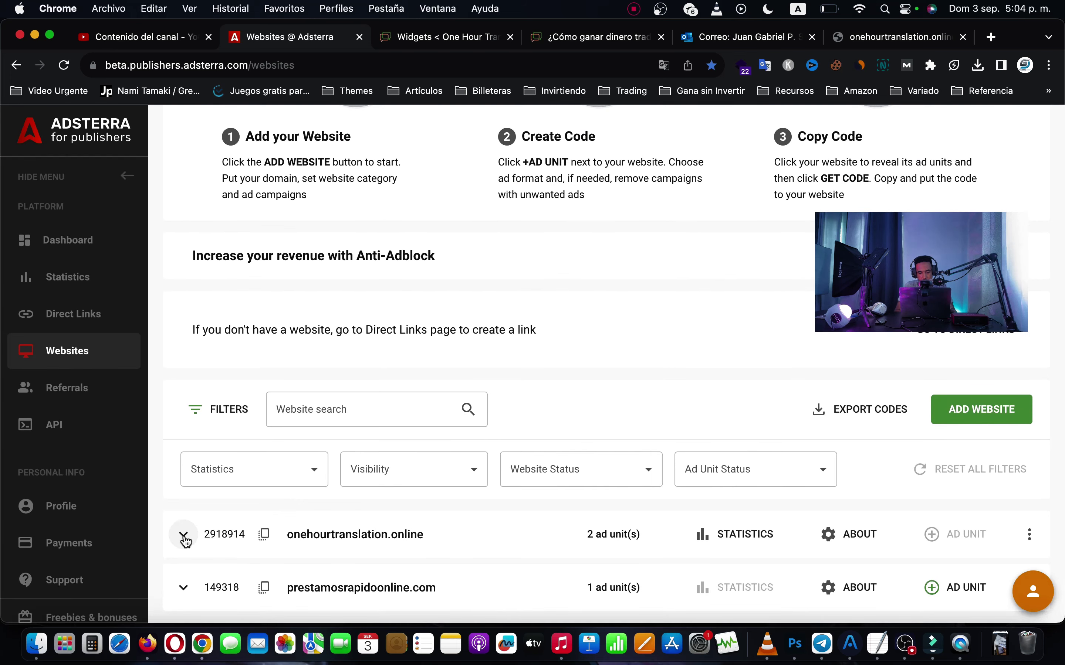
pyautogui.click(185, 537)
pyautogui.scroll(-2, 183, 542)
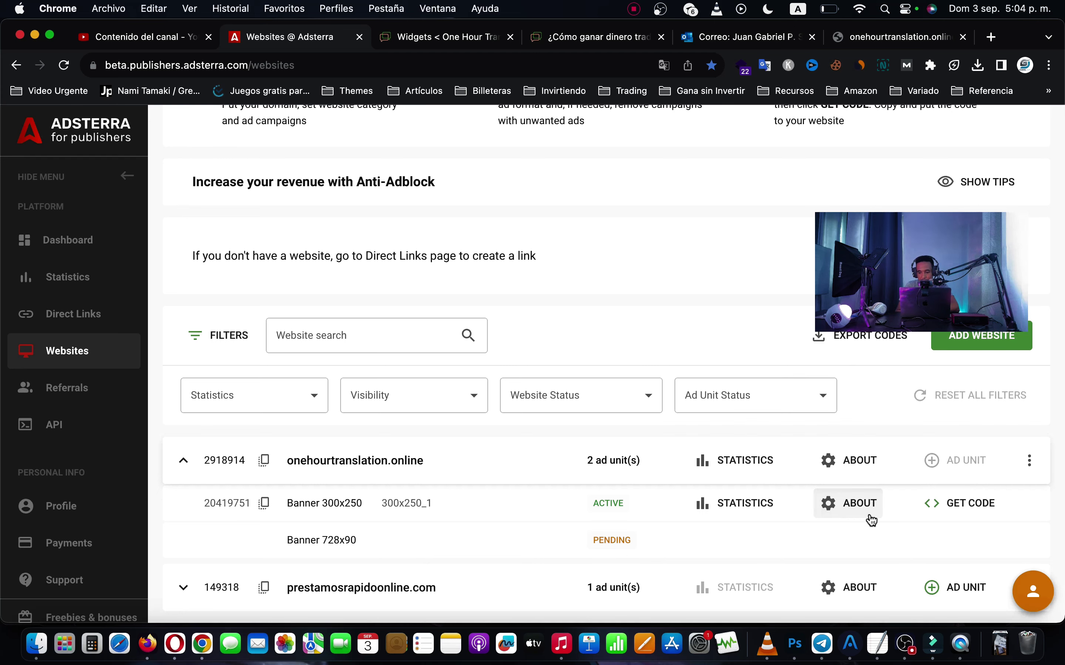
pyautogui.click(972, 512)
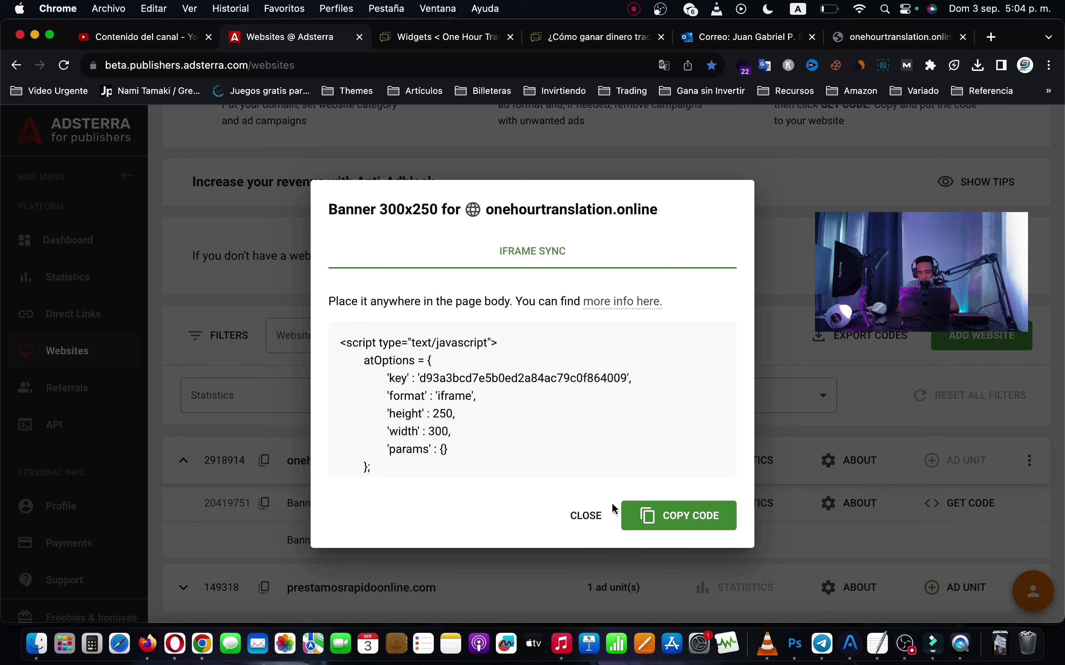
pyautogui.click(586, 517)
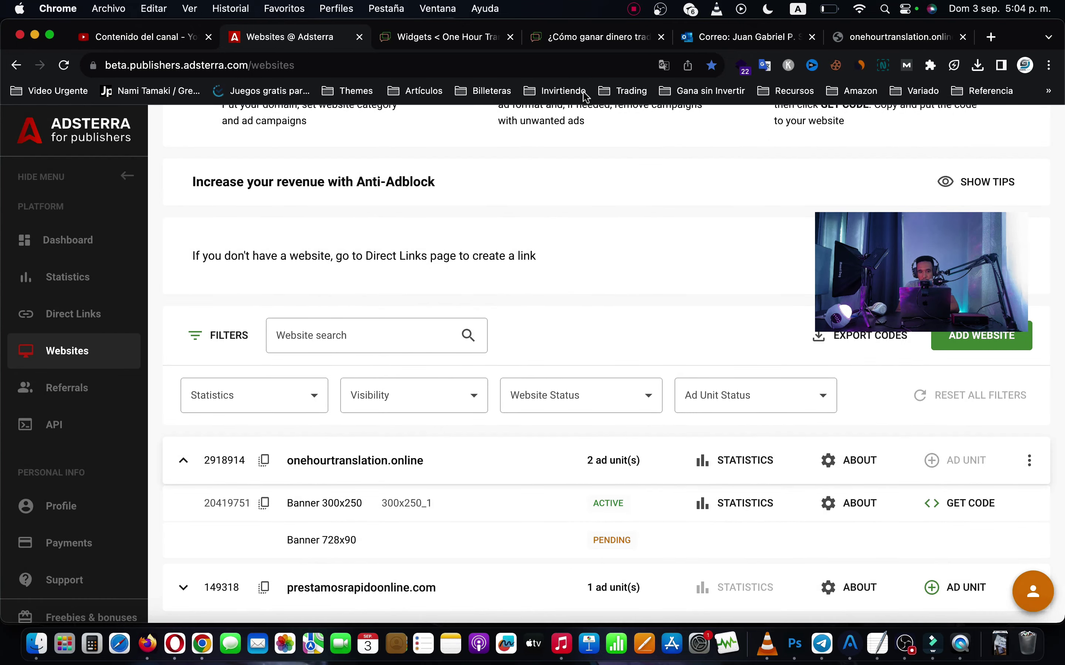
# - Return to the WordPress widgets page and collapse the Sahifa - Ads 300*250 widget in the Primary Widget Area
pyautogui.click(456, 42)
pyautogui.scroll(5, 751, 243)
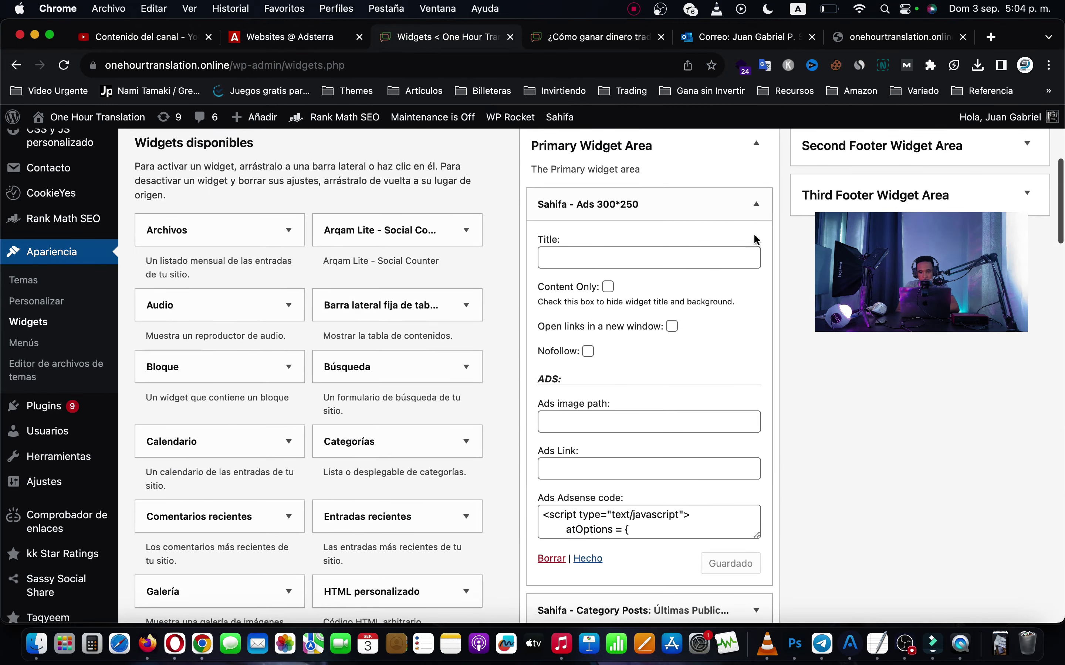
pyautogui.click(755, 204)
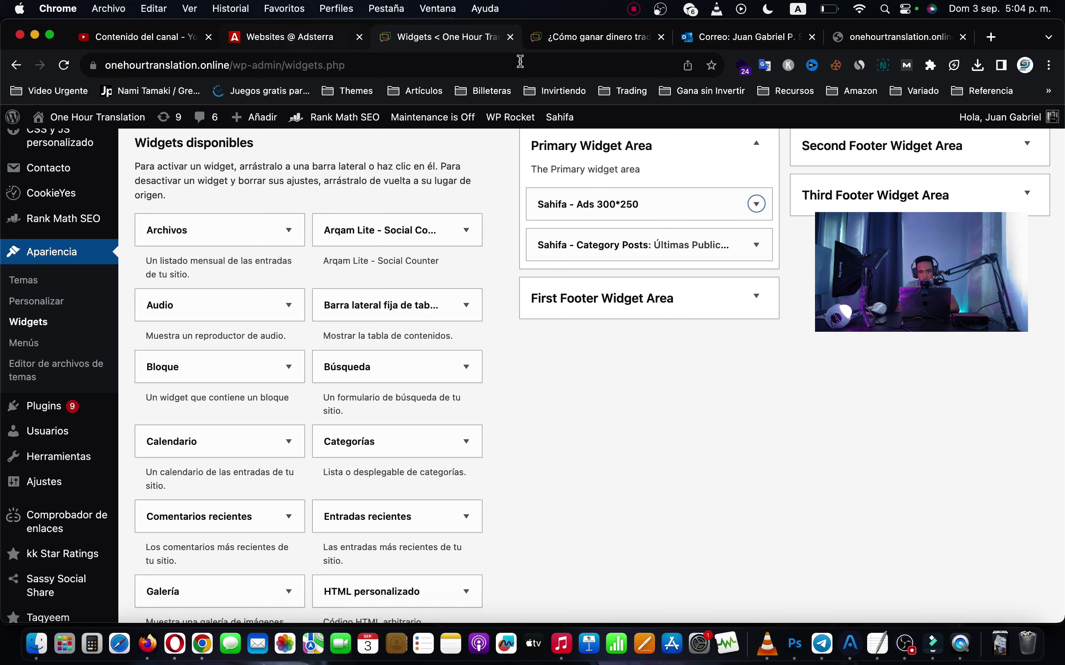
pyautogui.click(707, 41)
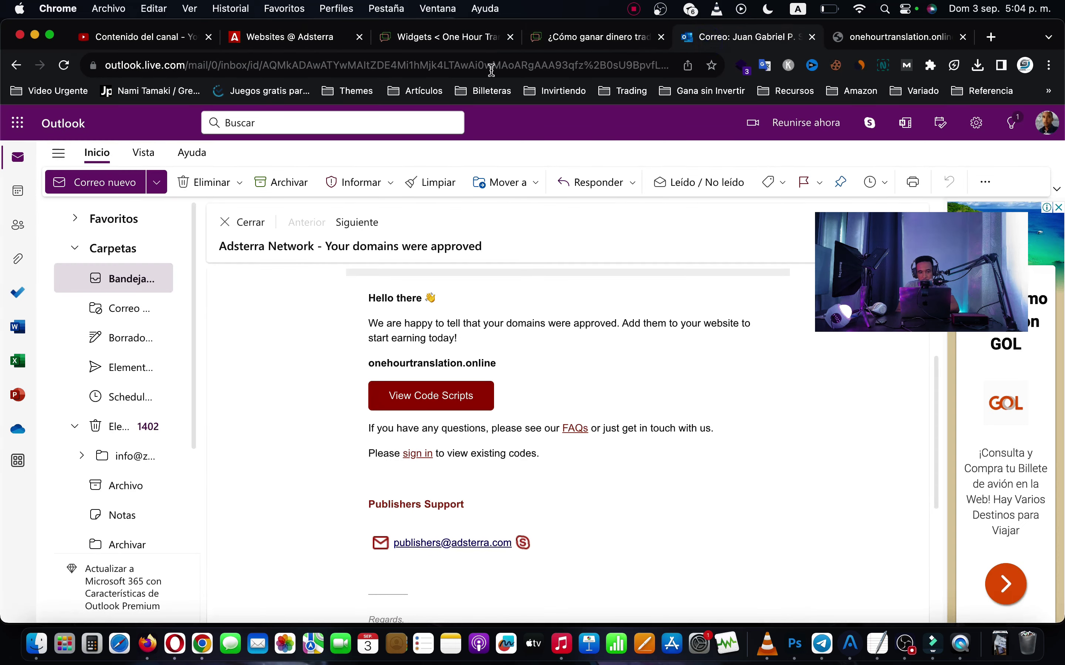
pyautogui.click(417, 43)
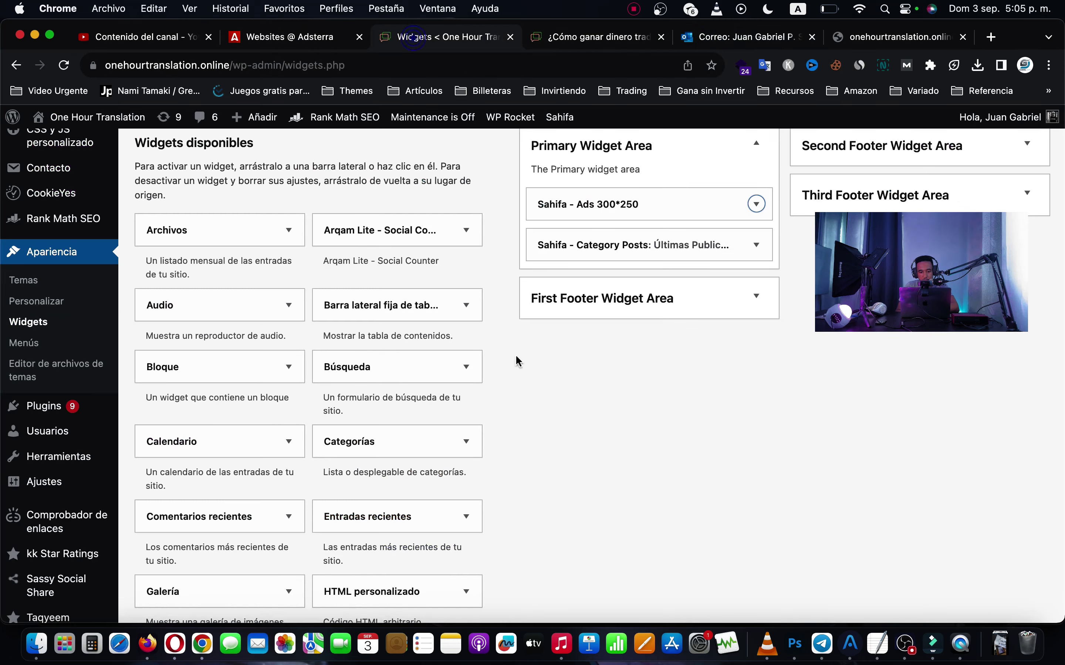
pyautogui.scroll(3, 625, 363)
pyautogui.click(289, 37)
# - Open the Sahifa theme's Ads Settings in WordPress and look through its available banner areas
pyautogui.click(462, 40)
pyautogui.scroll(5, 504, 328)
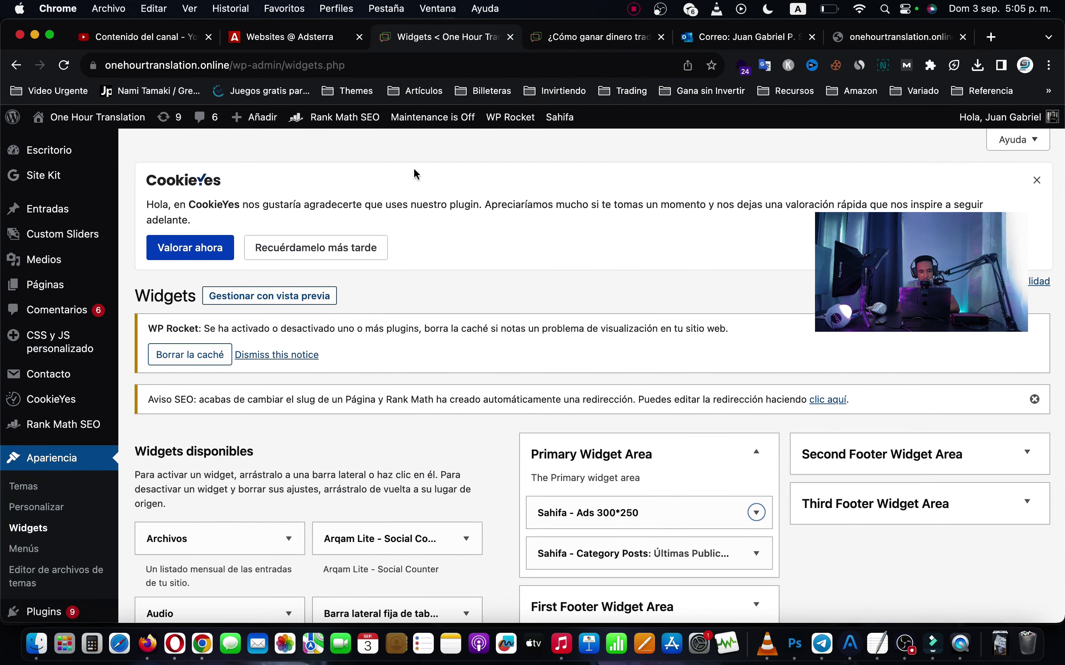
pyautogui.click(561, 120)
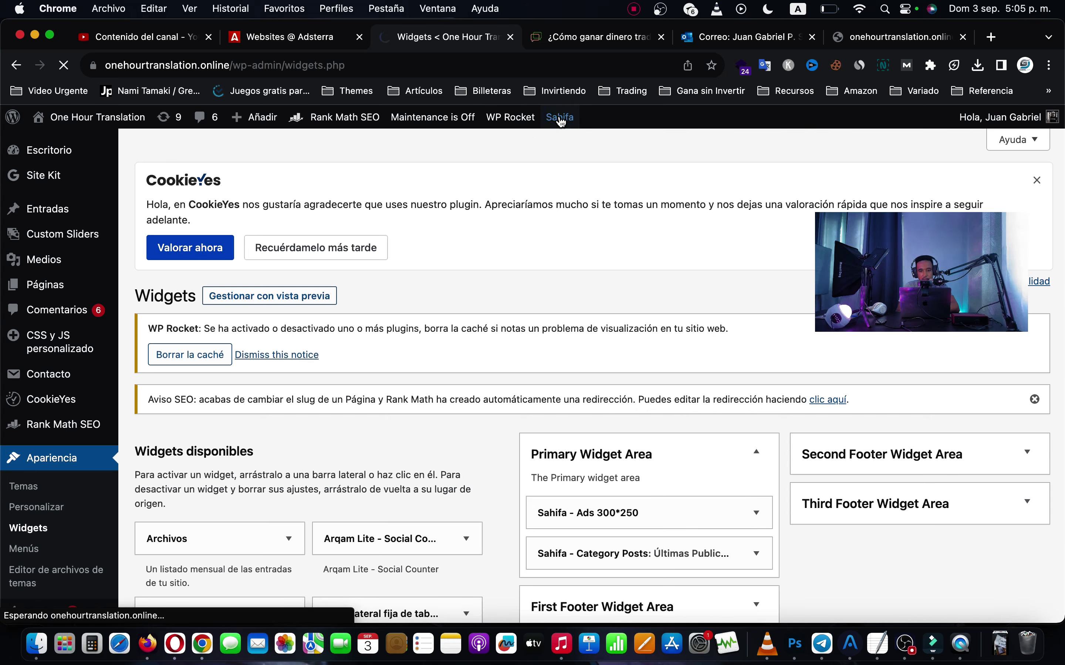
pyautogui.scroll(-5, 590, 402)
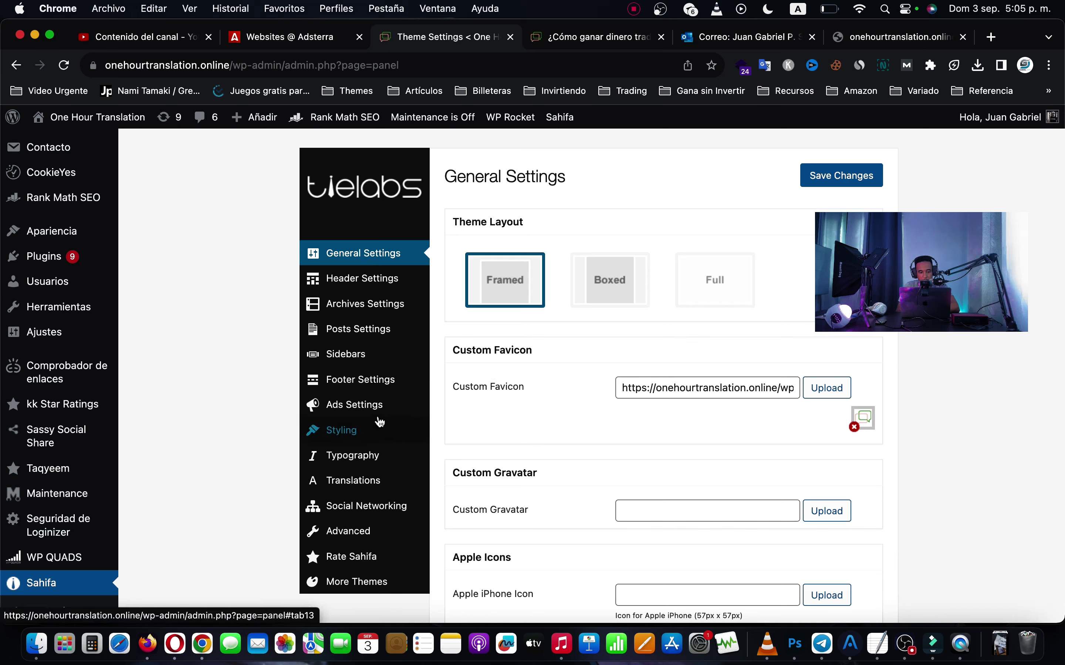
pyautogui.click(337, 409)
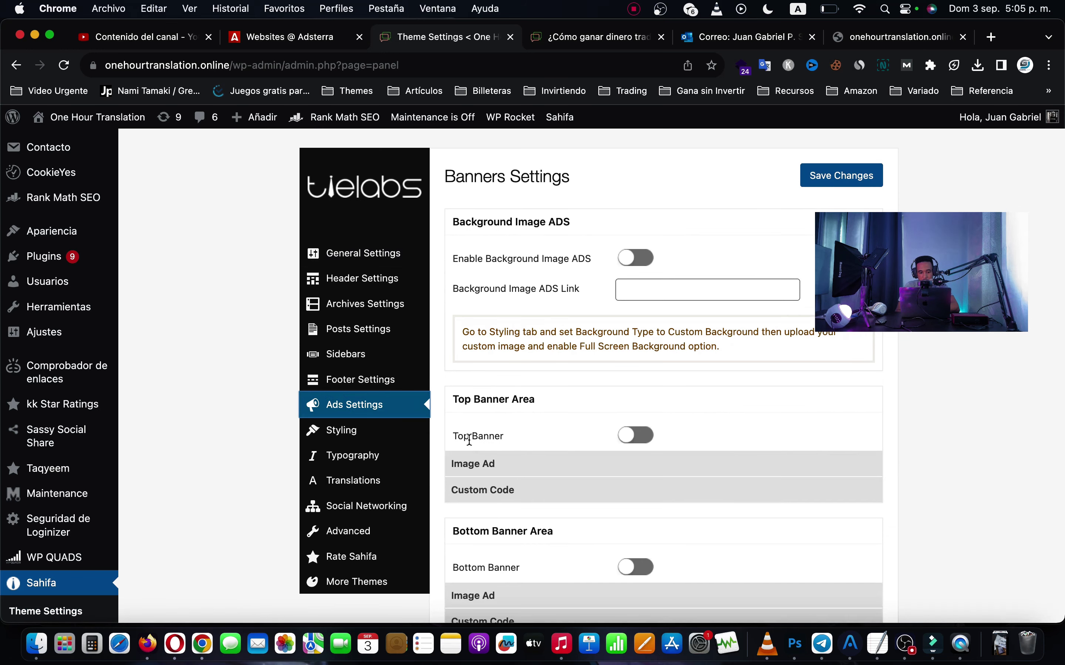
pyautogui.scroll(-5, 497, 446)
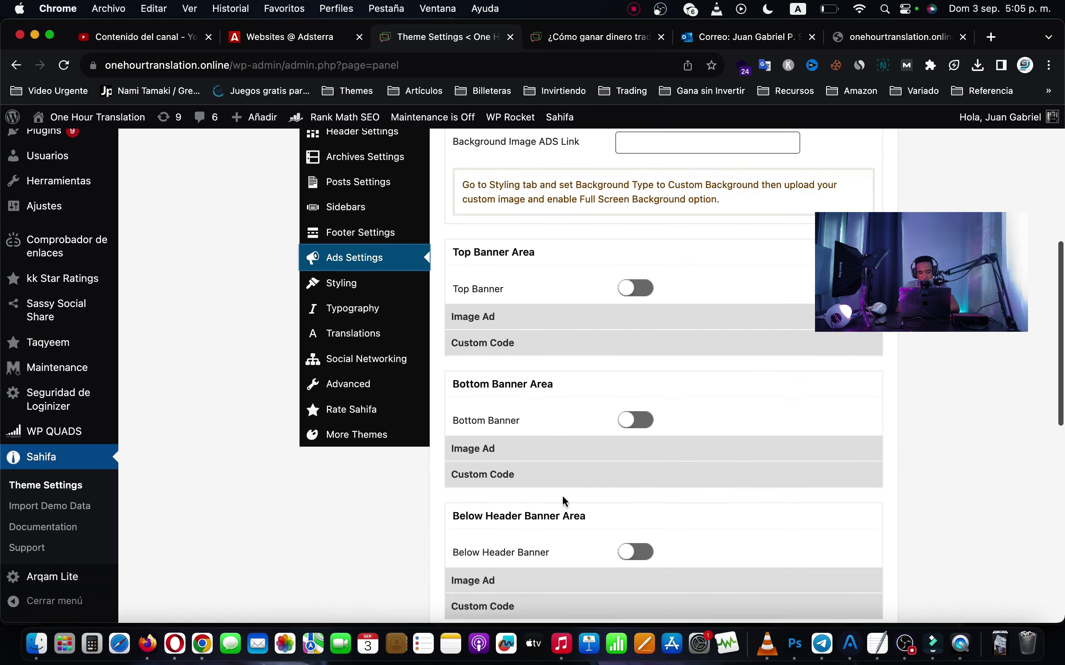
pyautogui.scroll(-4, 576, 517)
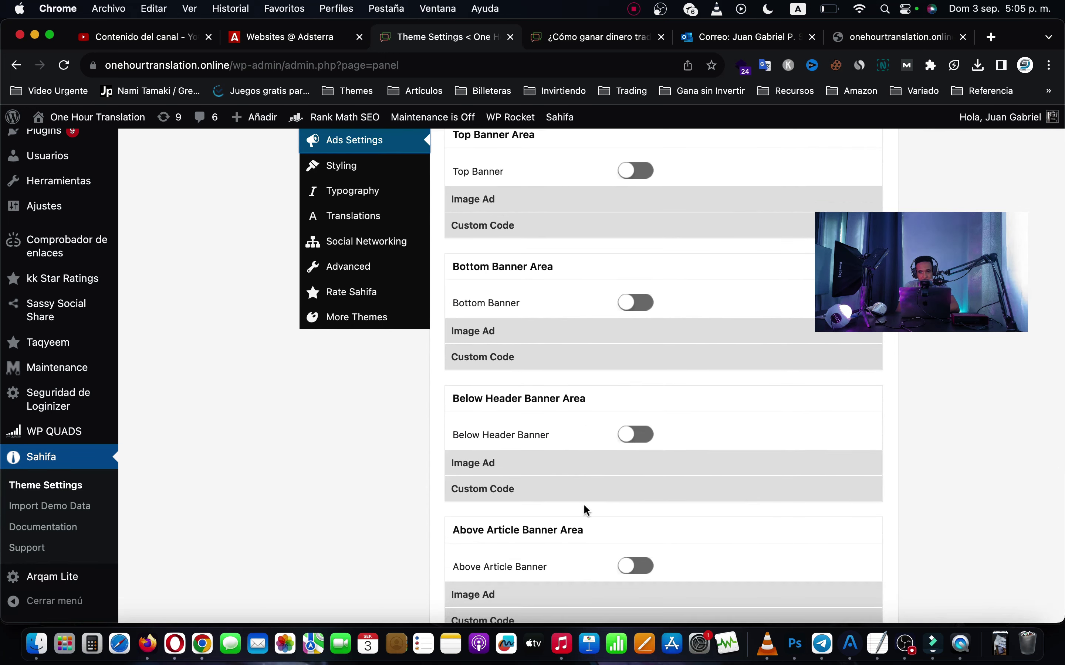
# - Enable the Top Banner, enter "ffasdfasdf" as its Custom Ad Code, and save the theme settings
pyautogui.scroll(4, 585, 509)
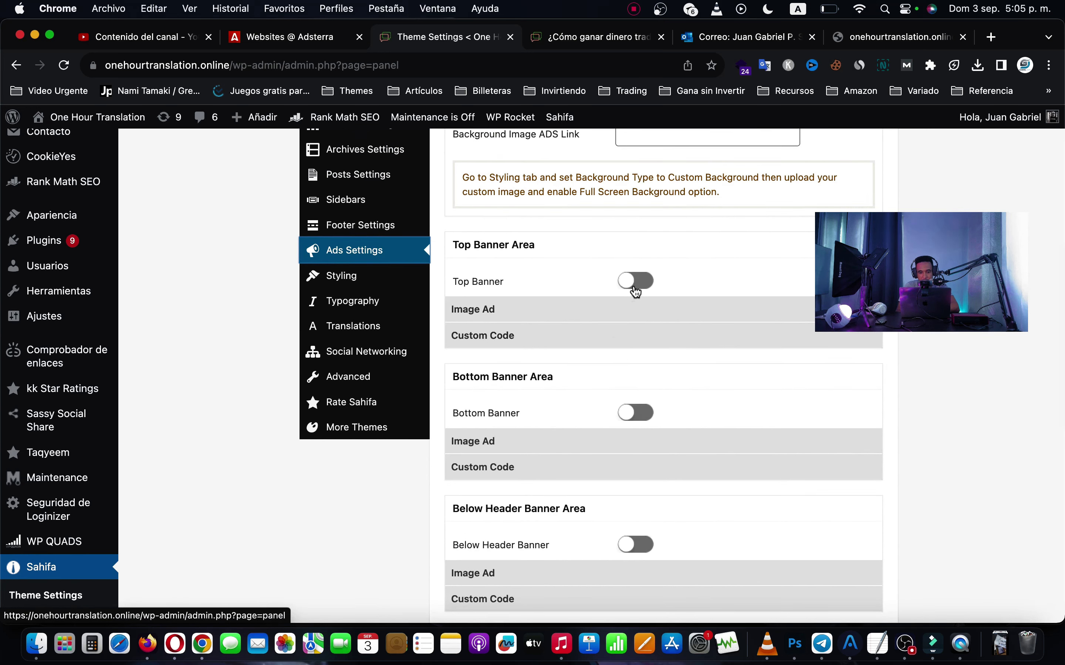
pyautogui.click(643, 281)
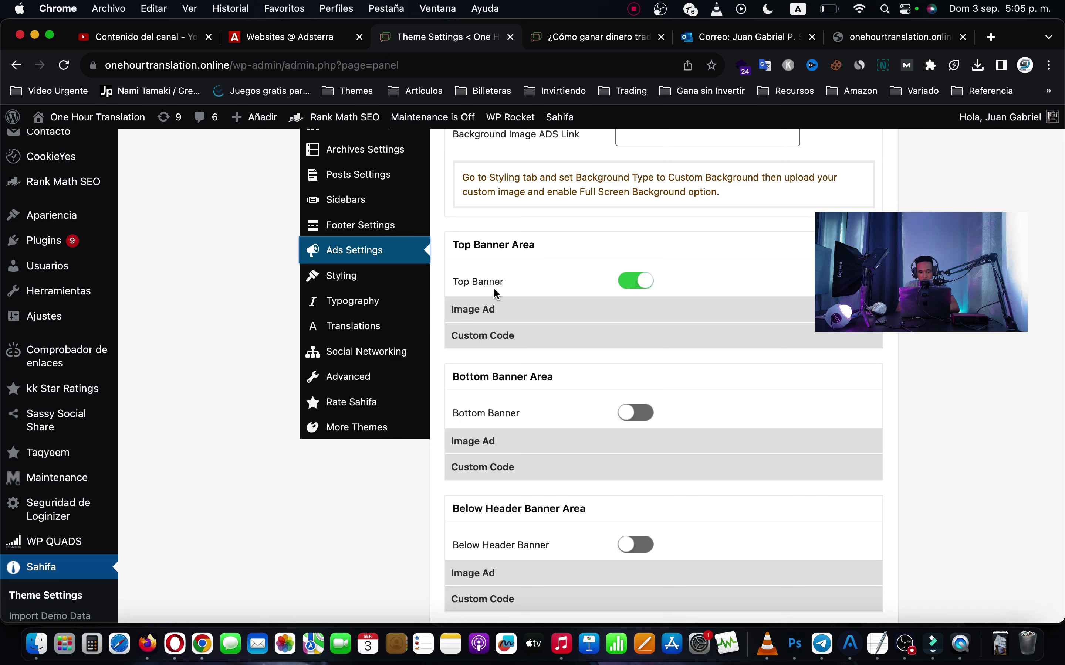
pyautogui.click(556, 343)
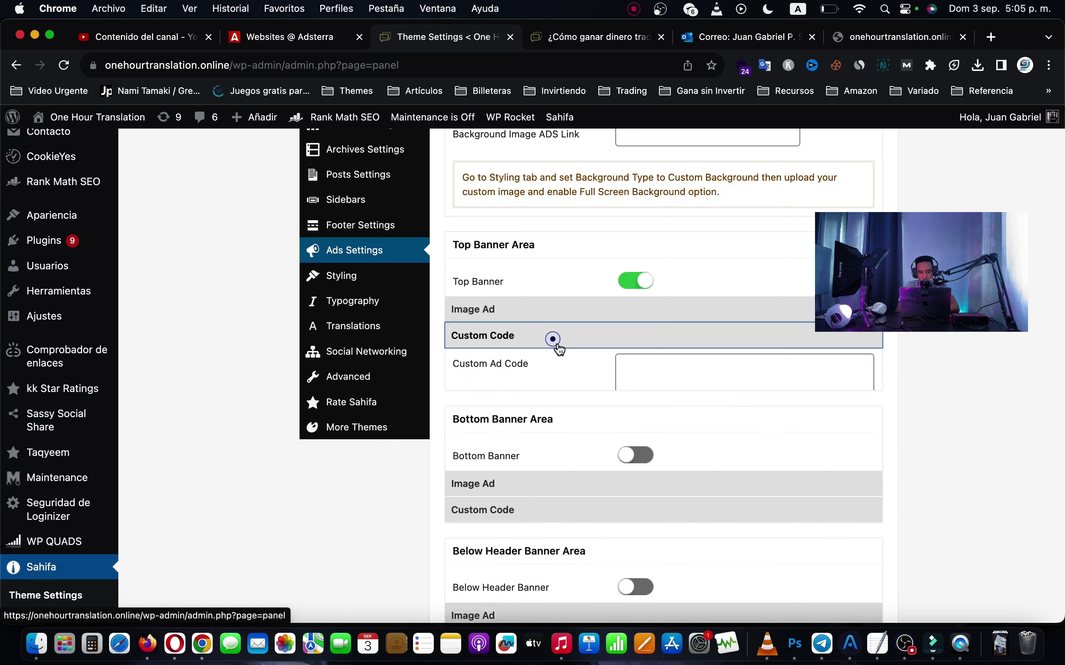
pyautogui.click(662, 372)
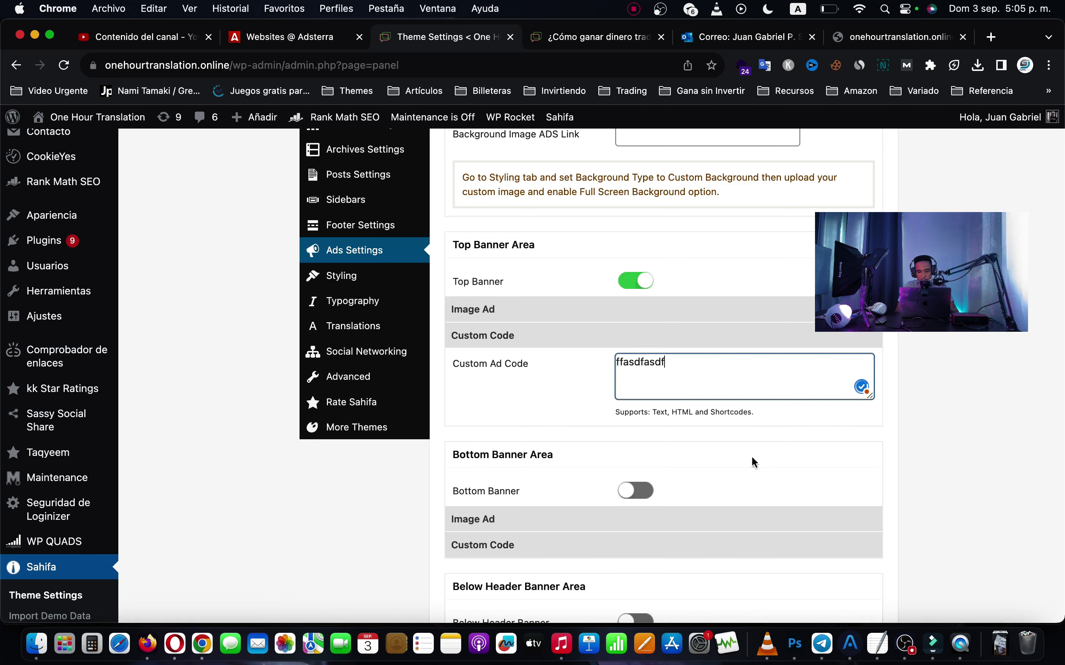
pyautogui.scroll(-15, 755, 463)
pyautogui.click(824, 534)
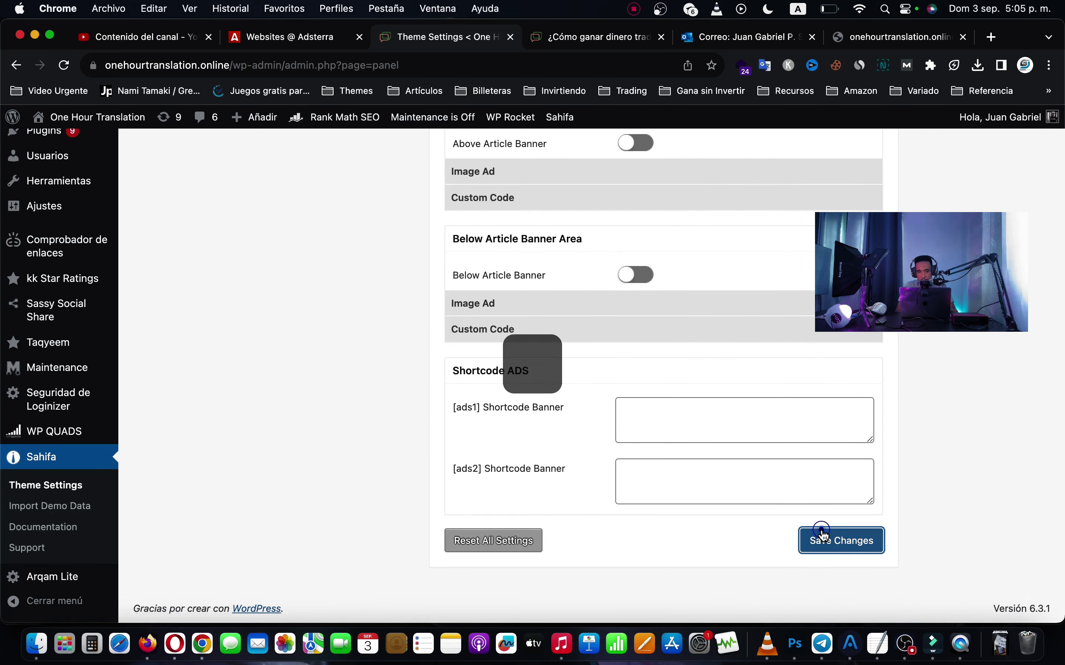
# - Reload the article page and check its header for the top banner
pyautogui.click(586, 38)
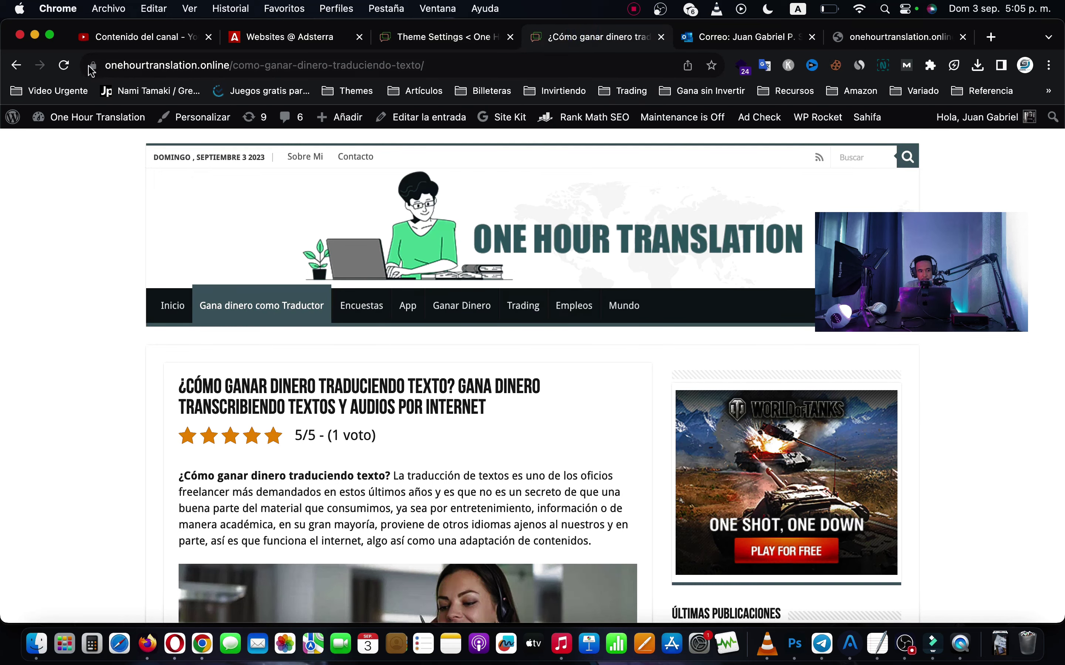
pyautogui.click(66, 67)
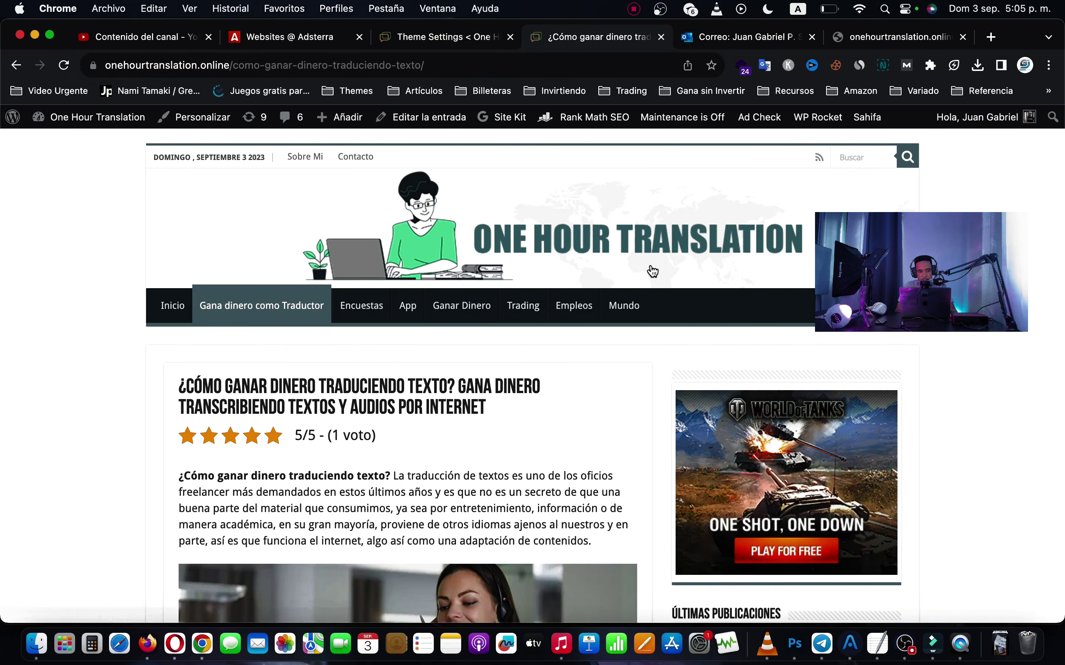
pyautogui.moveTo(898, 270); pyautogui.dragTo(919, 376)
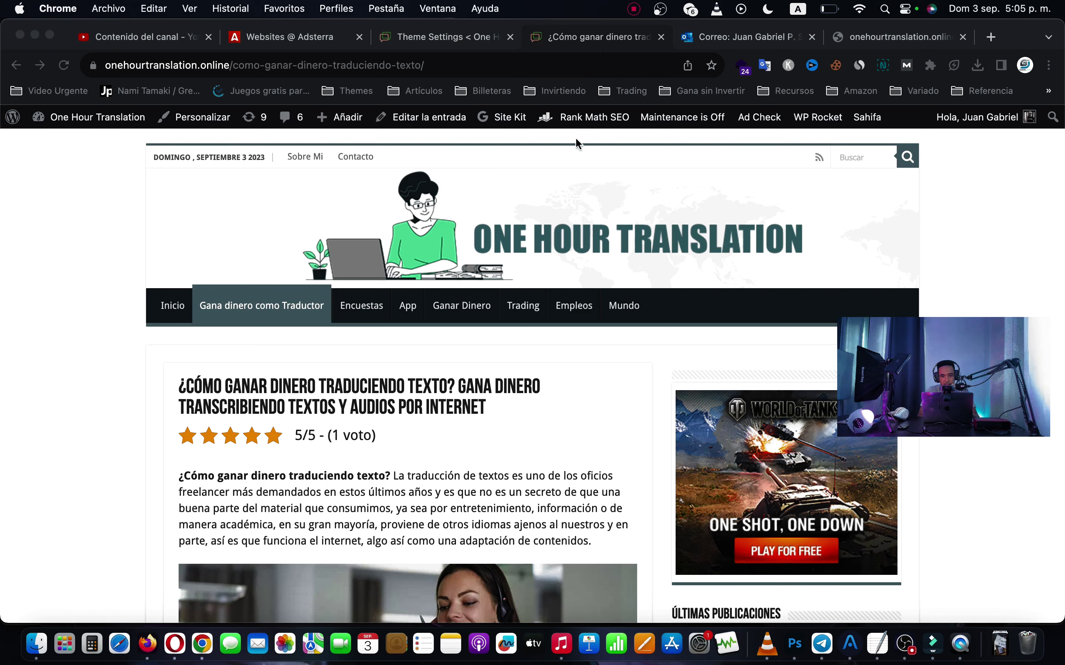
# - Return to the Sahifa theme settings and open the Image Ad options of the Top Banner Area
pyautogui.click(471, 42)
pyautogui.scroll(15, 646, 430)
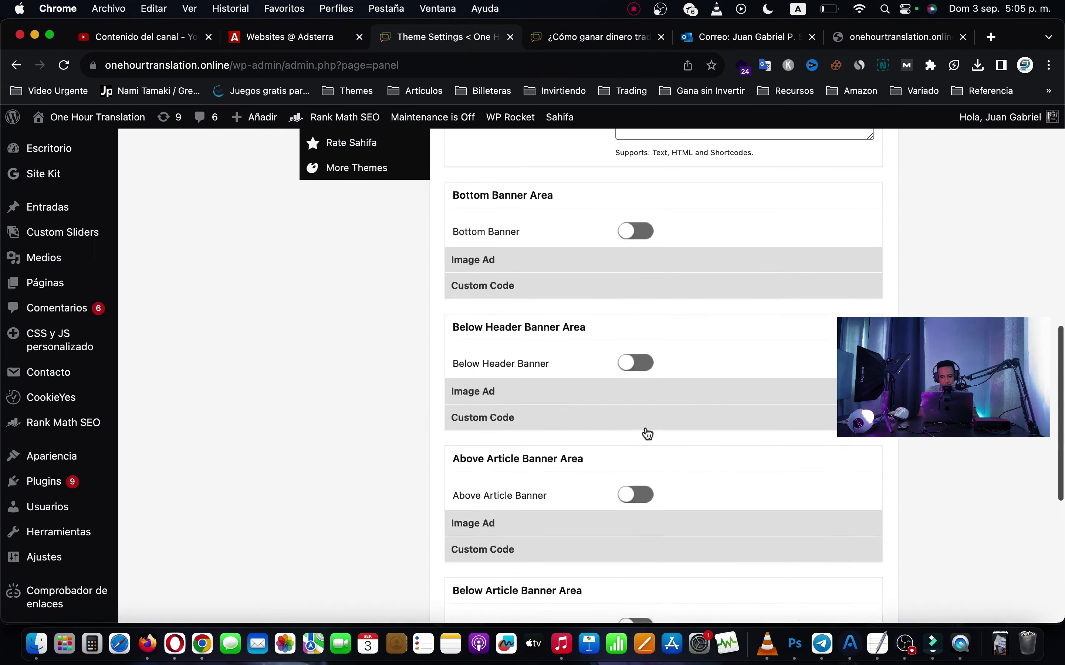
pyautogui.scroll(-5, 646, 432)
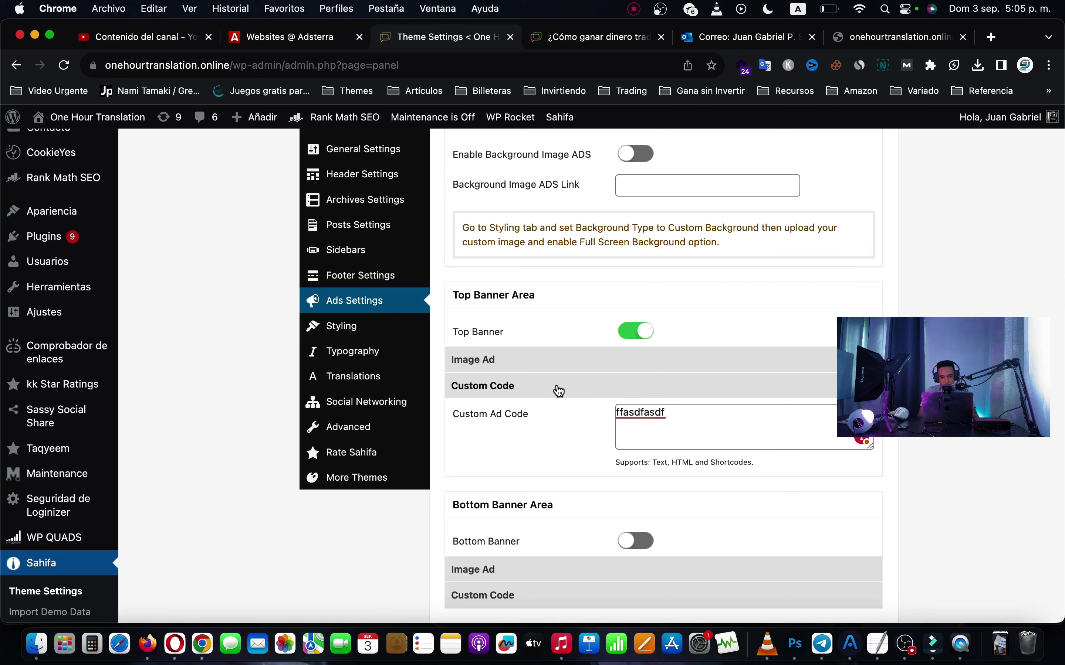
pyautogui.click(587, 362)
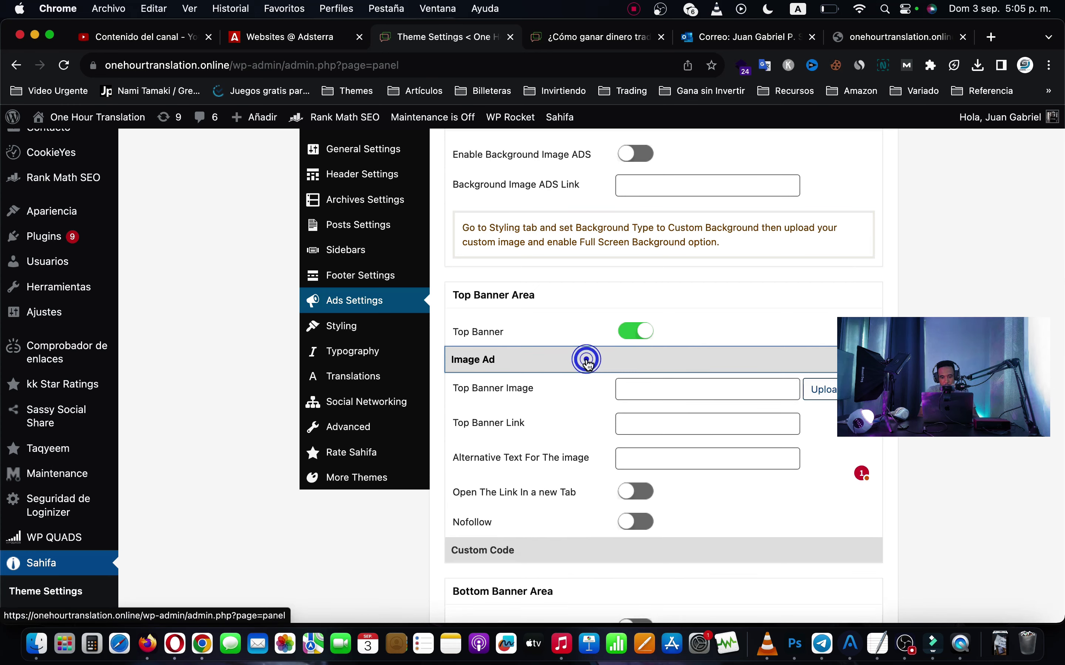
# - Look over the banner areas in the Sahifa Ads Settings and open the Top Banner's Custom Ad Code for editing
pyautogui.scroll(-3, 594, 374)
pyautogui.scroll(-2, 634, 447)
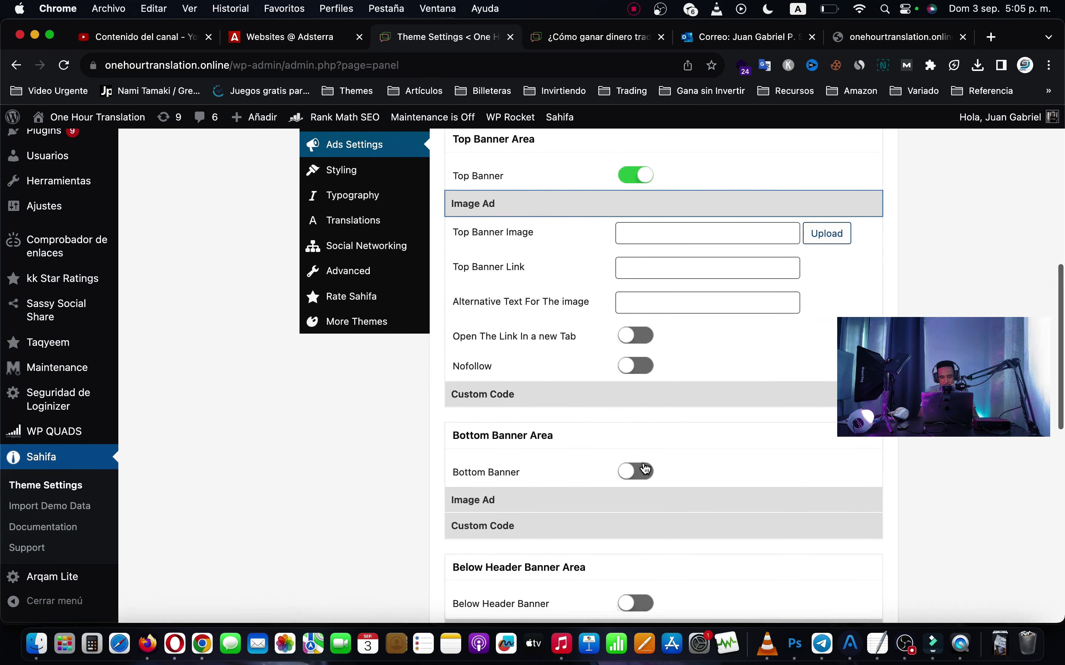
pyautogui.scroll(1, 621, 276)
pyautogui.scroll(1, 621, 276)
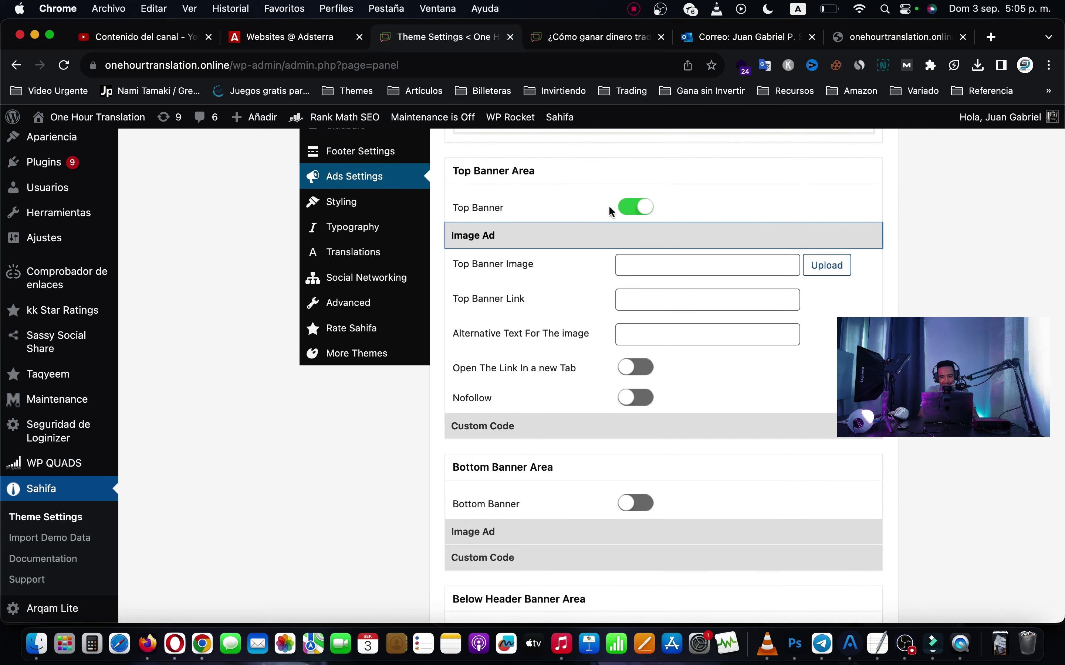
pyautogui.scroll(-3, 676, 355)
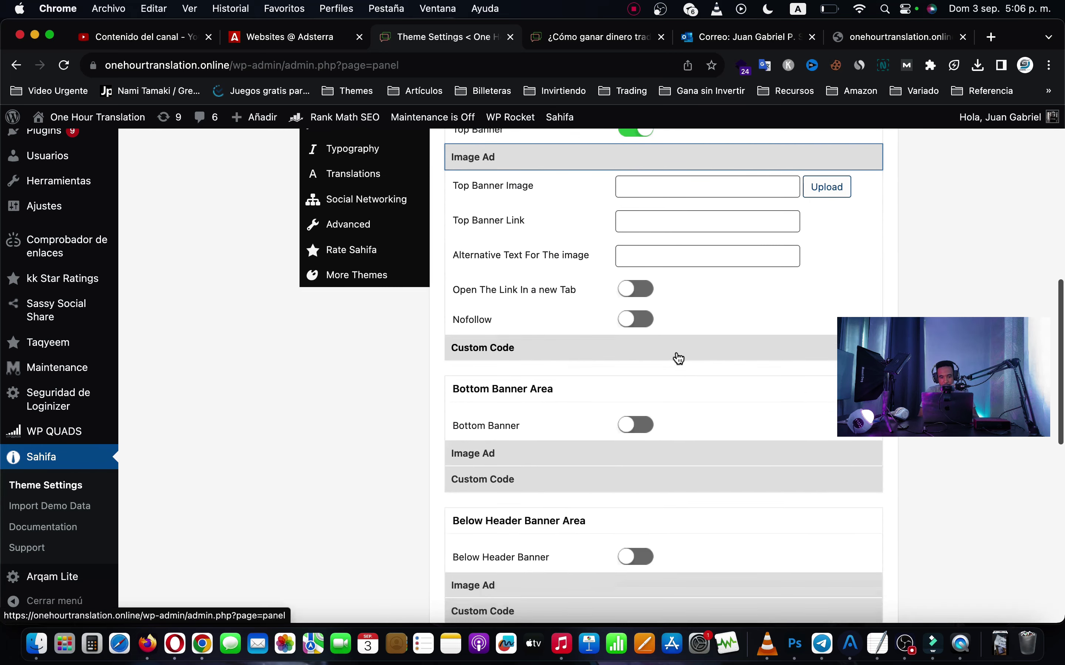
pyautogui.scroll(1, 677, 359)
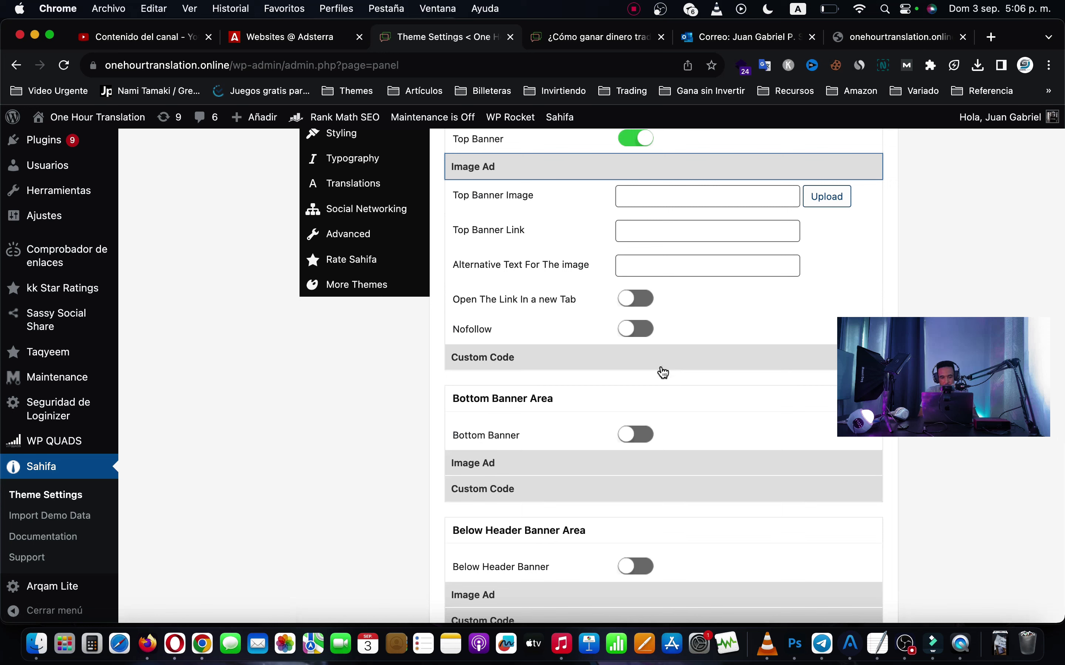
pyautogui.click(651, 360)
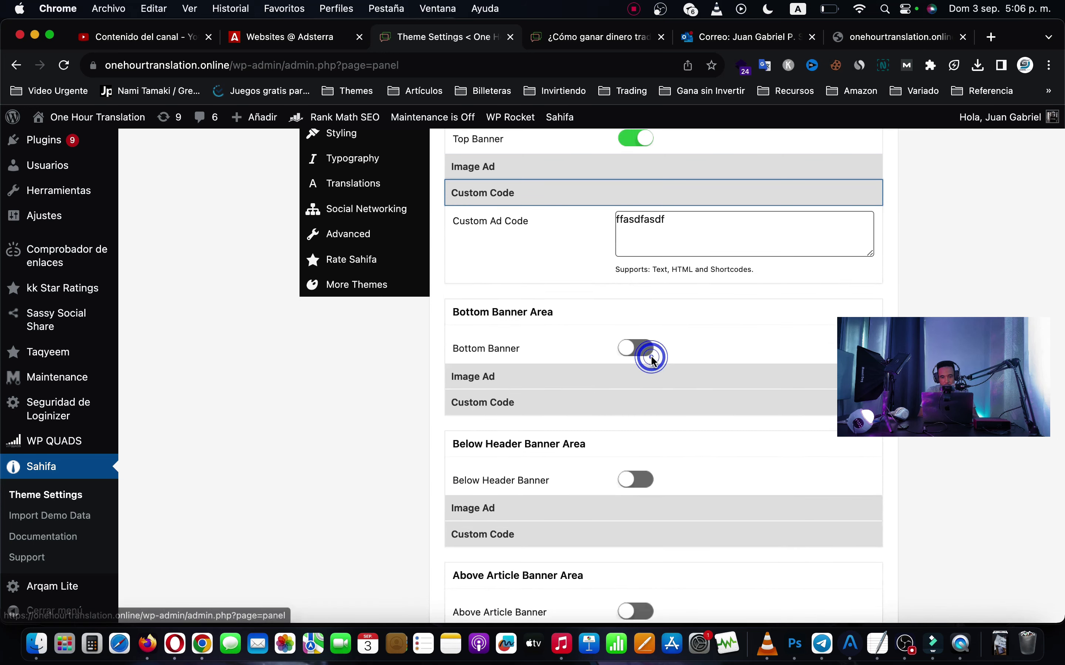
pyautogui.scroll(2, 649, 354)
pyautogui.click(685, 304)
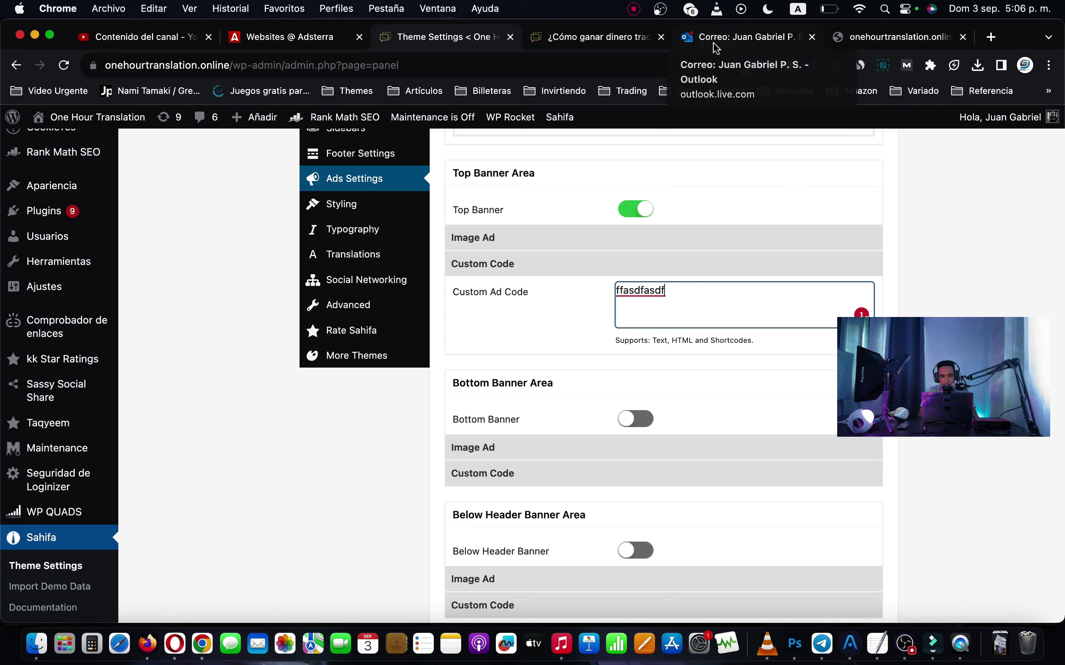
# - Switch to the Outlook inbox and open the newest Adsterra Network email about approved domains
pyautogui.click(723, 39)
pyautogui.click(224, 222)
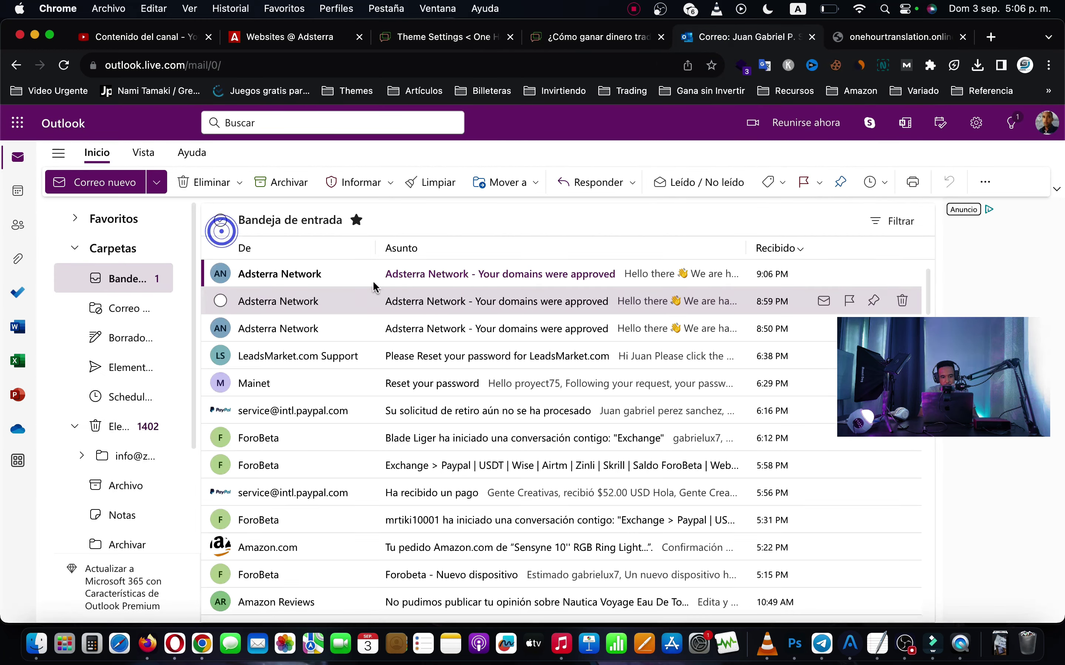
pyautogui.click(430, 272)
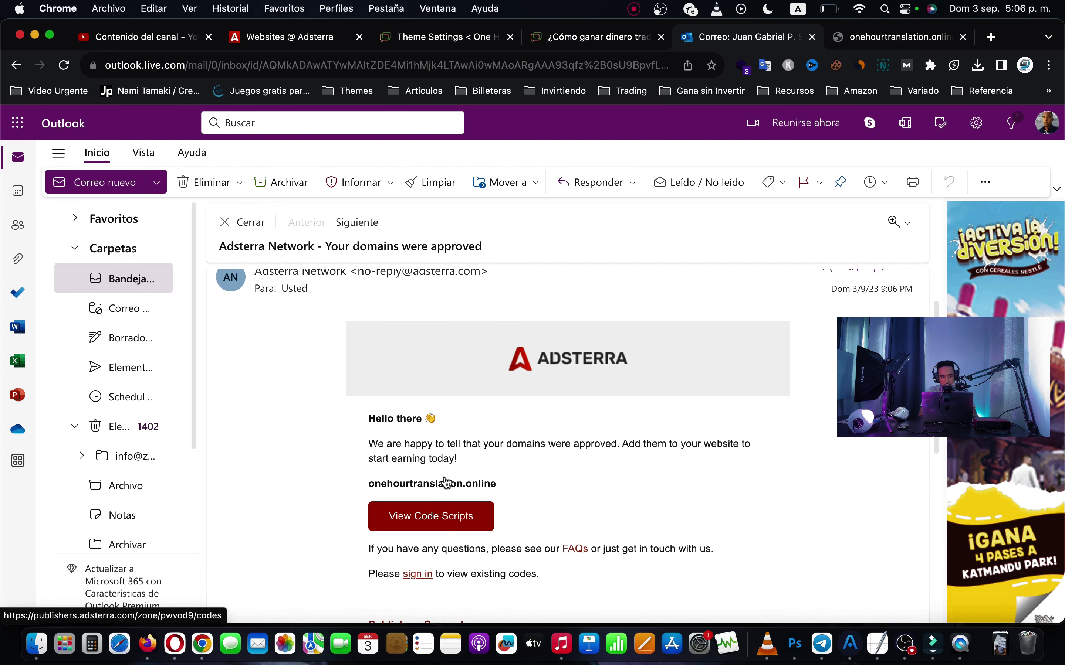
# - Reload the Adsterra Websites page and expand the ad units of onehourtranslation.online to check their status
pyautogui.click(288, 40)
pyautogui.click(64, 65)
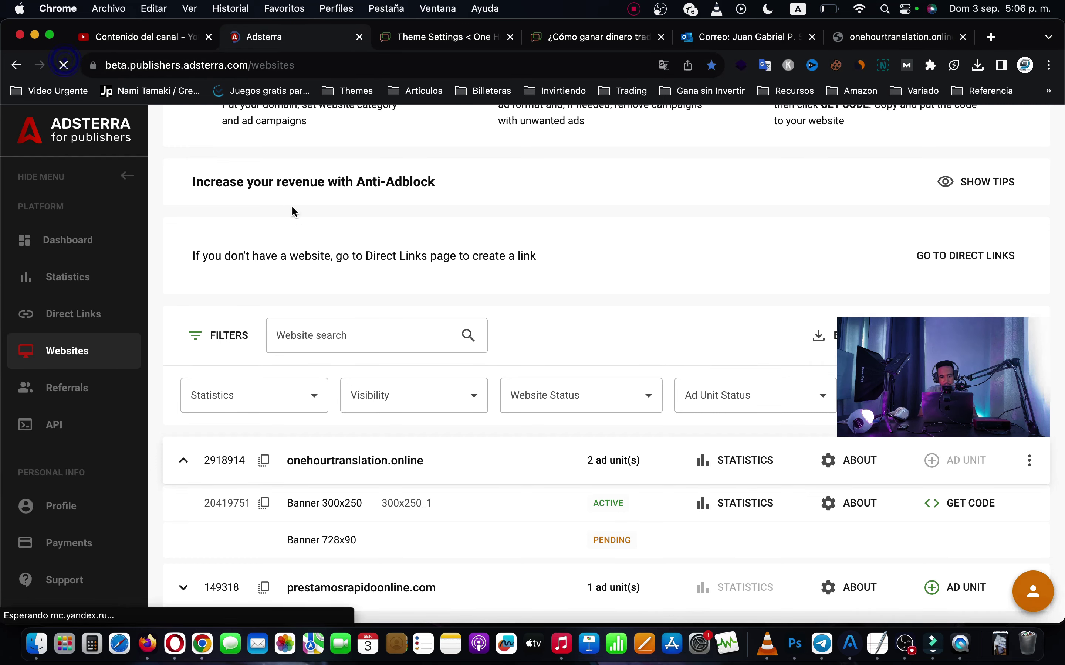
pyautogui.scroll(-10, 574, 481)
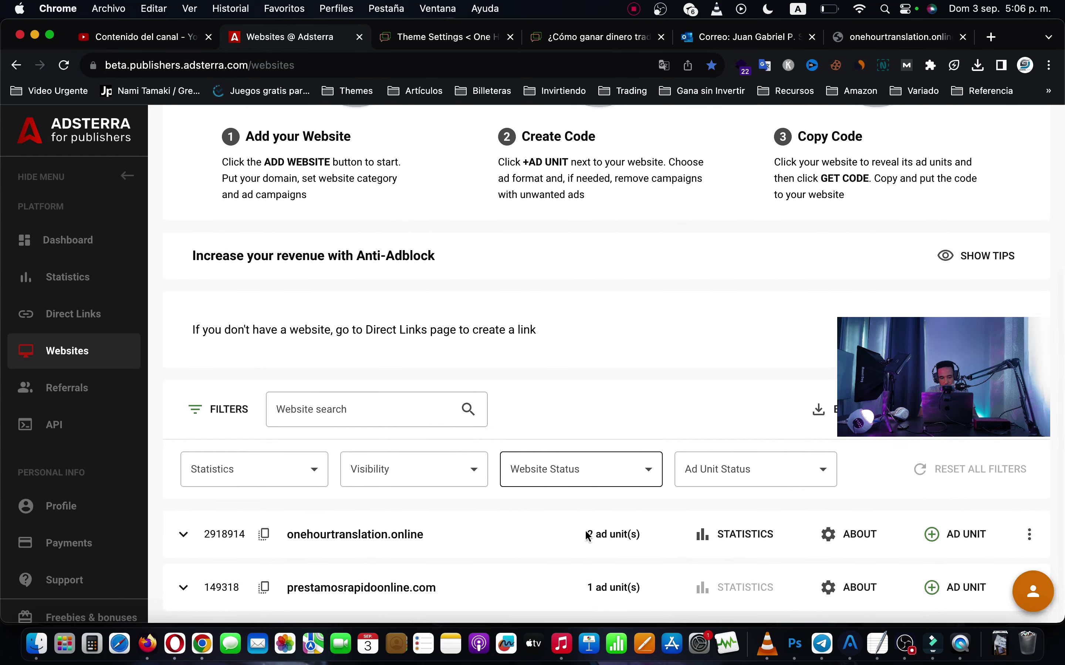
pyautogui.scroll(1, 617, 563)
pyautogui.click(872, 552)
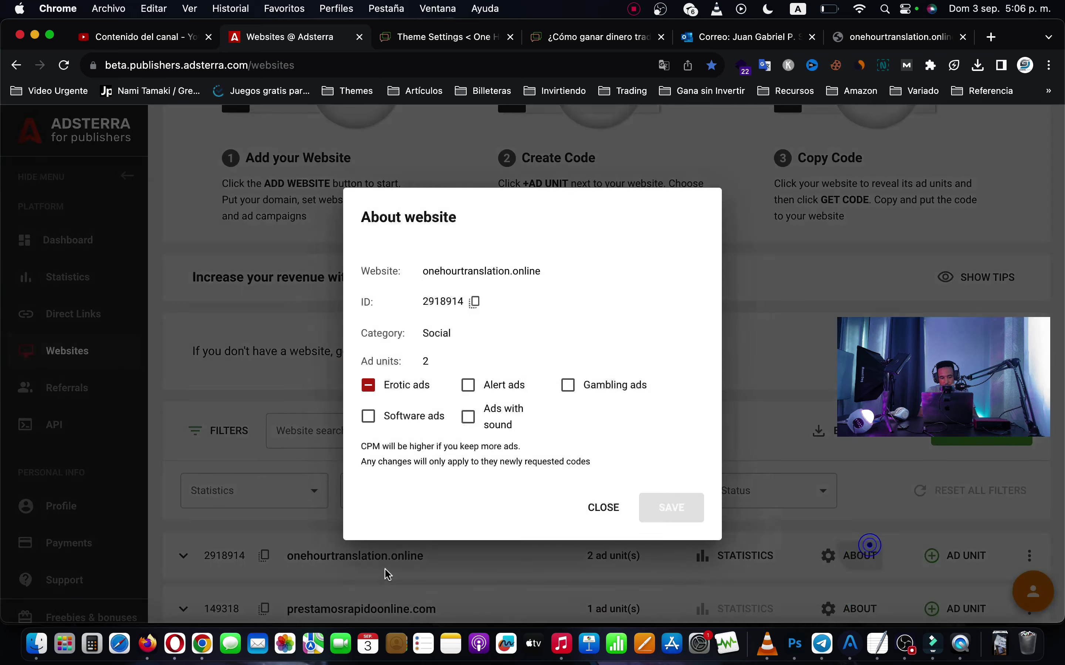
pyautogui.click(590, 507)
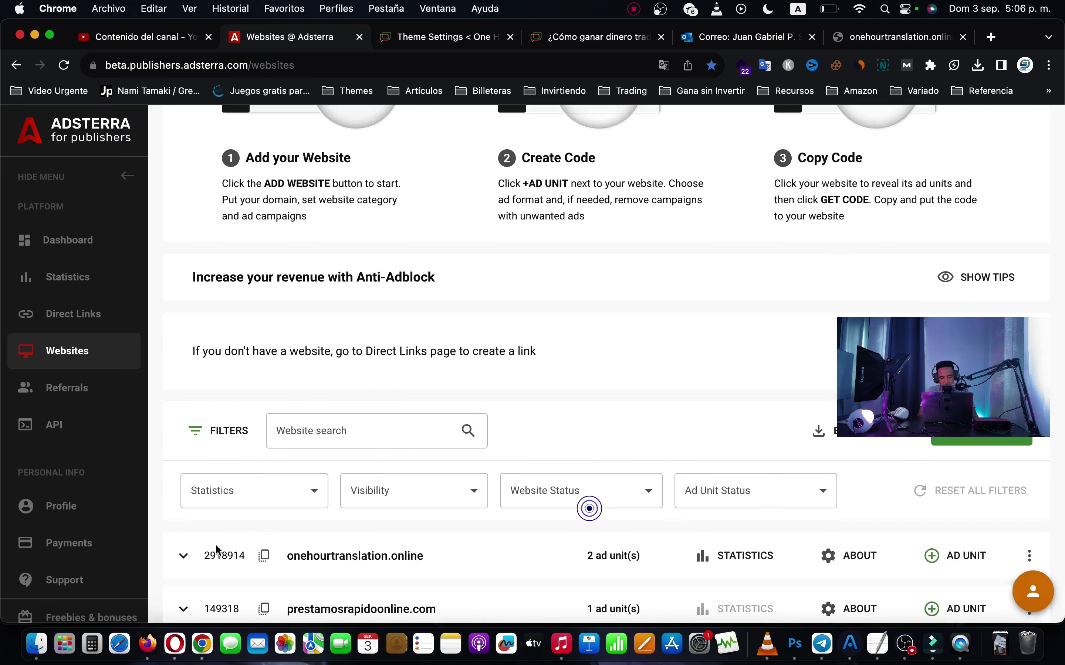
pyautogui.click(184, 556)
pyautogui.scroll(-4, 531, 515)
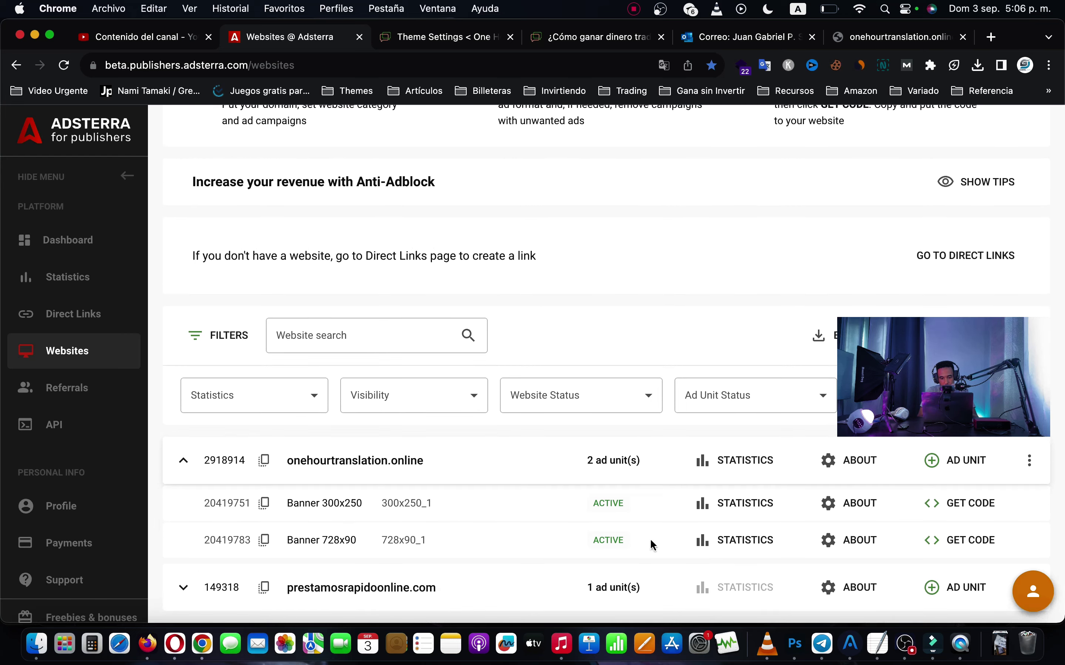
# - Get and copy the Iframe Sync code of the Banner 728x90 ad unit for onehourtranslation.online
pyautogui.click(969, 542)
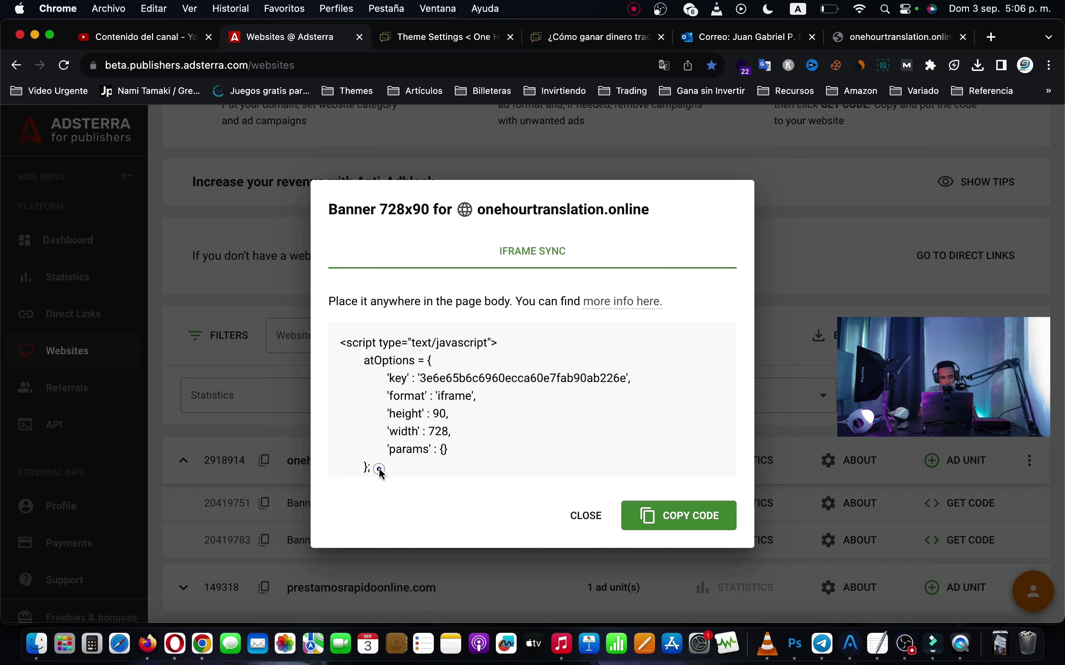
pyautogui.moveTo(380, 470); pyautogui.dragTo(315, 337)
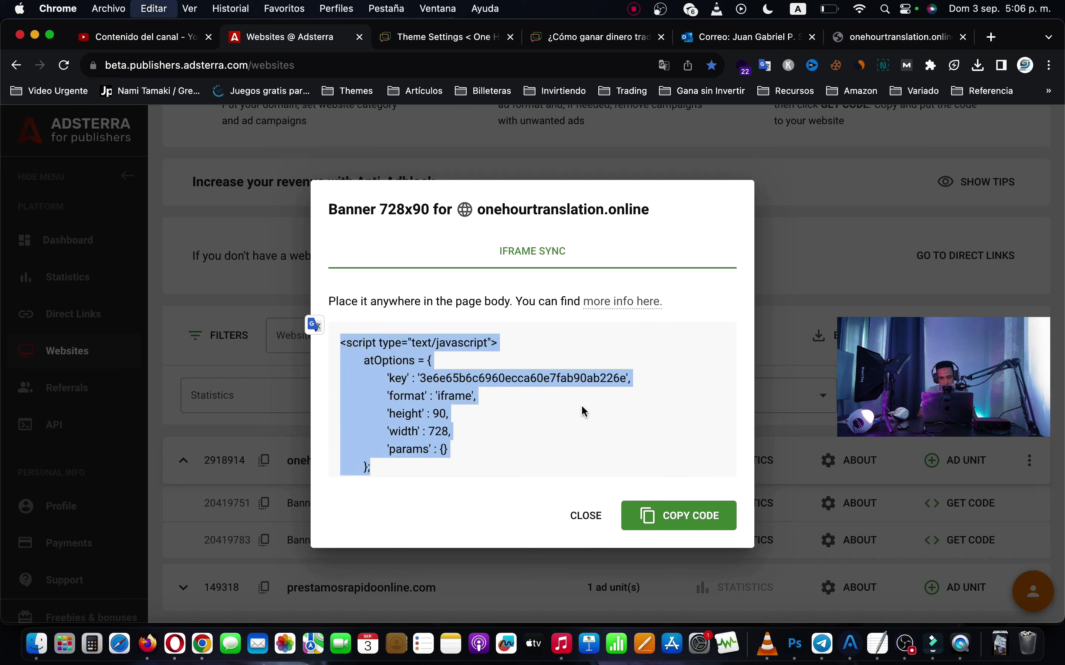
pyautogui.click(687, 516)
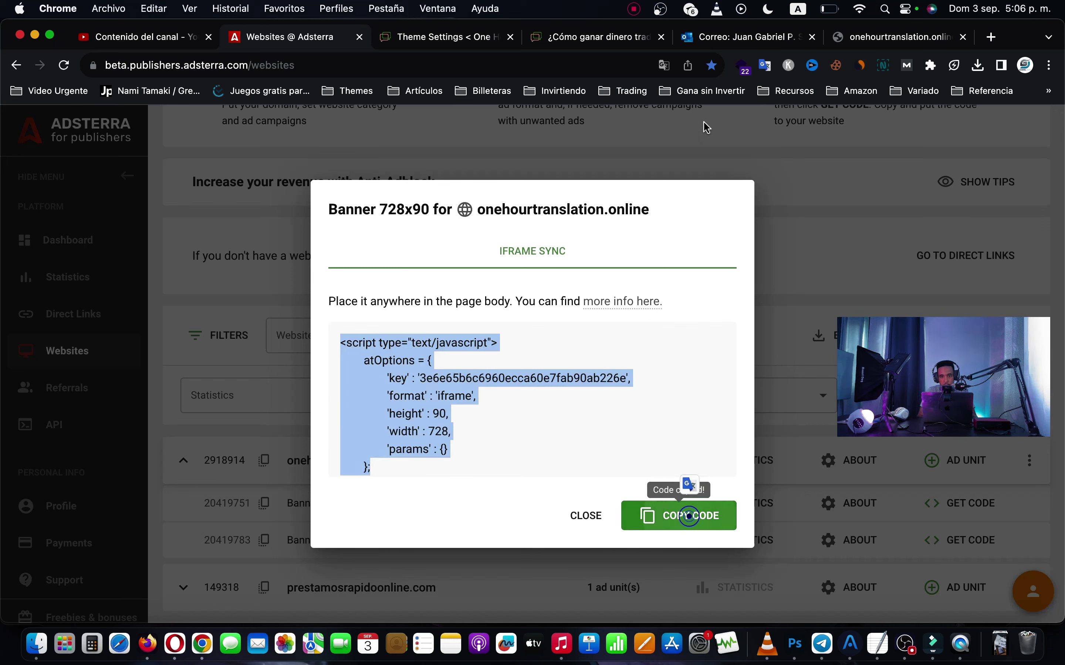
# - Replace the Top Banner's Custom Ad Code in the Sahifa settings with the copied 728x90 banner code and save the changes
pyautogui.click(453, 39)
pyautogui.press('super+a')
pyautogui.press('super+v')
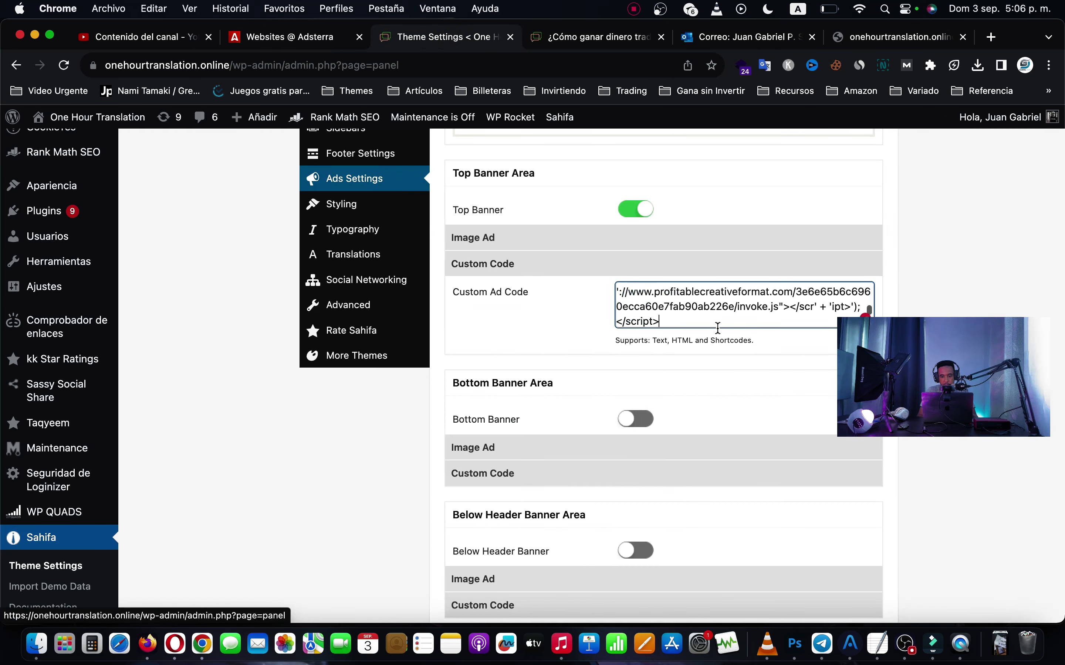
pyautogui.scroll(-10, 687, 374)
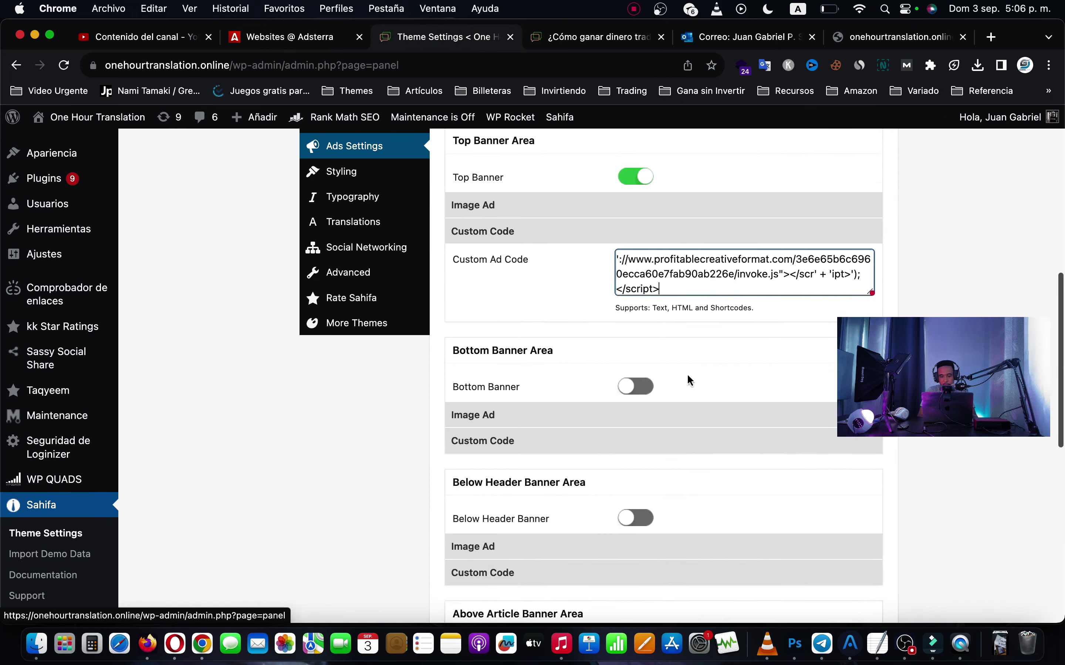
pyautogui.click(838, 542)
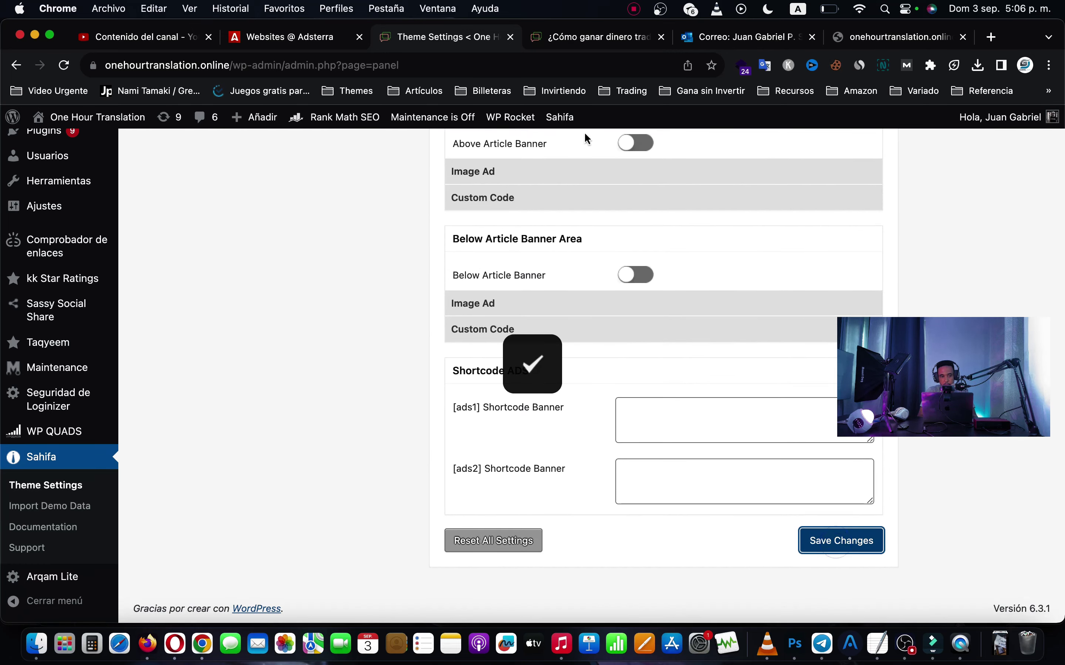
# - Reload the article page, purge its URL from the WP Rocket cache, and check the header for the 728x90 banner
pyautogui.click(594, 44)
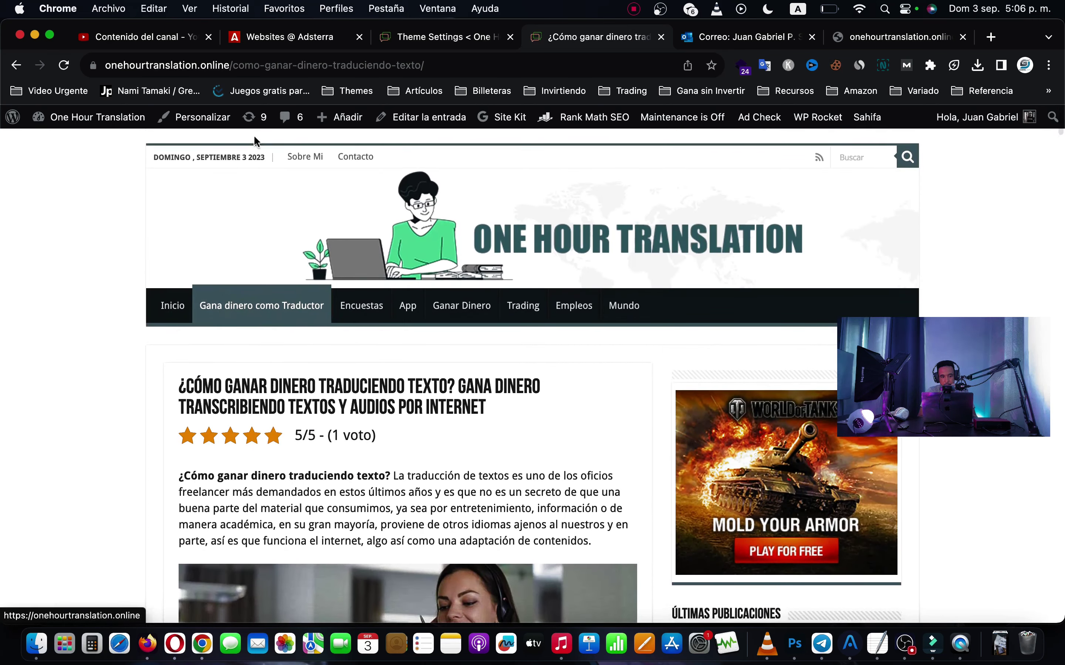
pyautogui.click(65, 67)
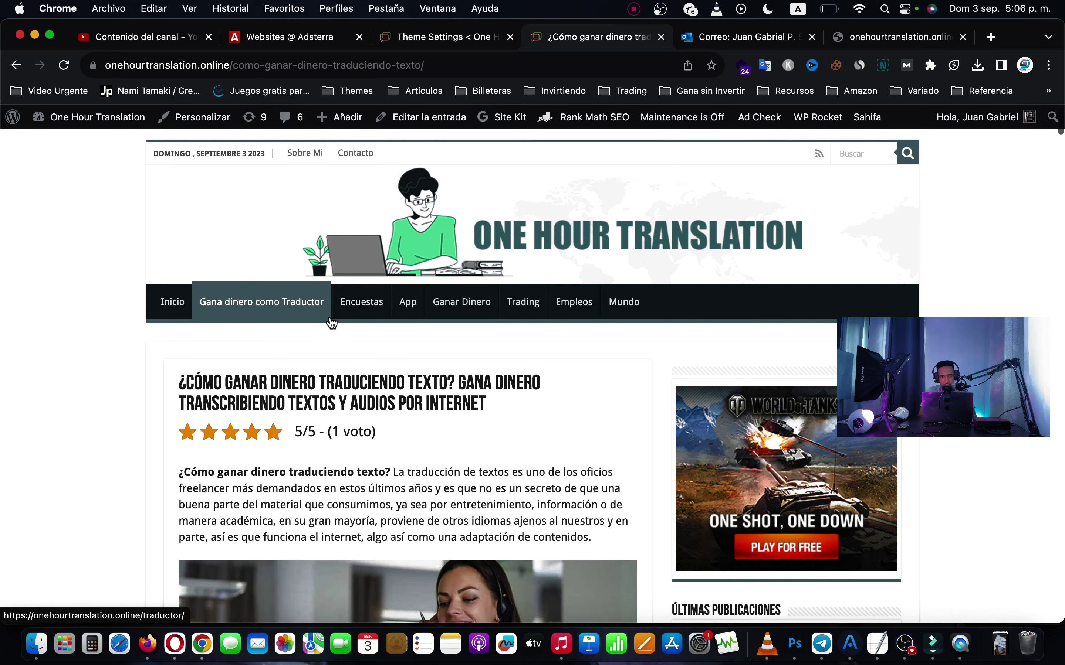
pyautogui.moveTo(819, 127)
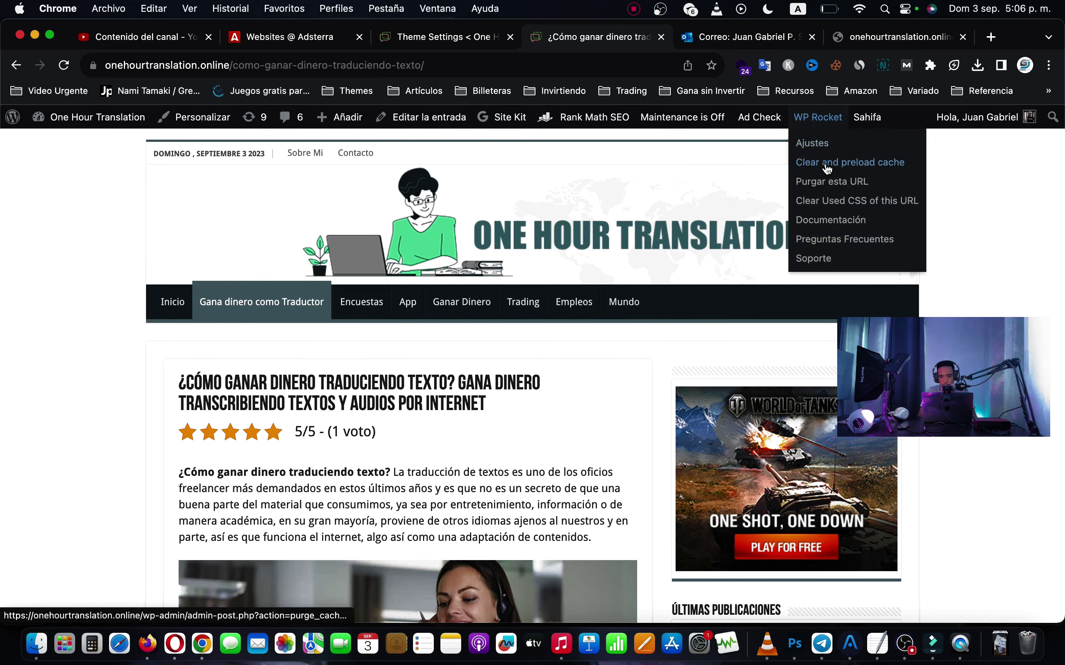
pyautogui.click(840, 187)
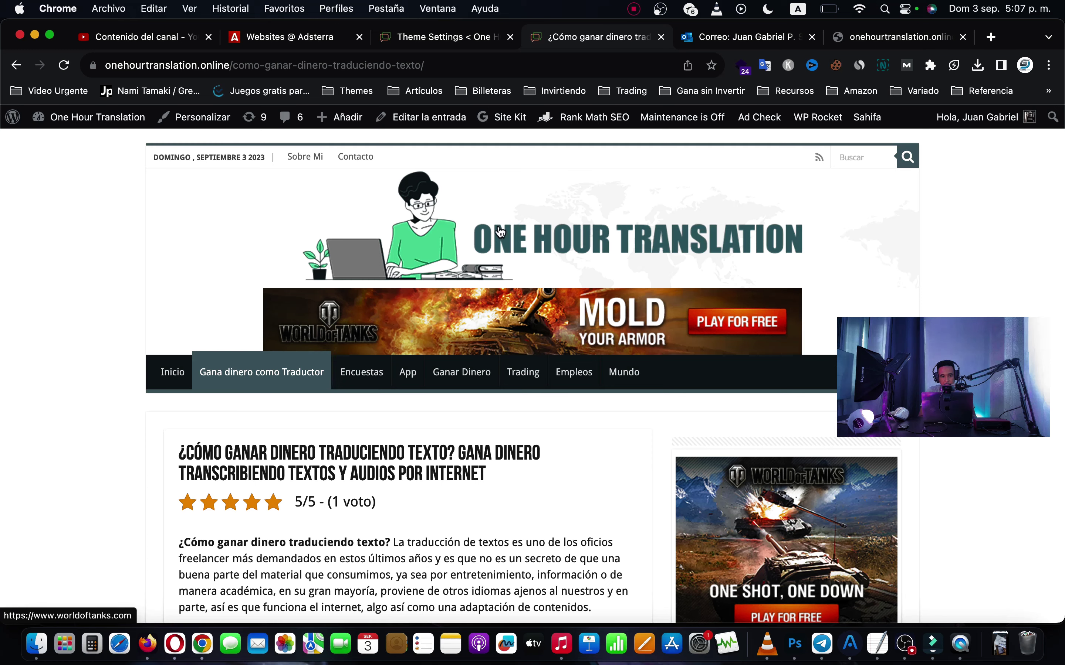
# - Delete the Top Banner's Custom Ad Code in the Sahifa Ads Settings and turn off the Top Banner
pyautogui.click(440, 41)
pyautogui.scroll(5, 589, 381)
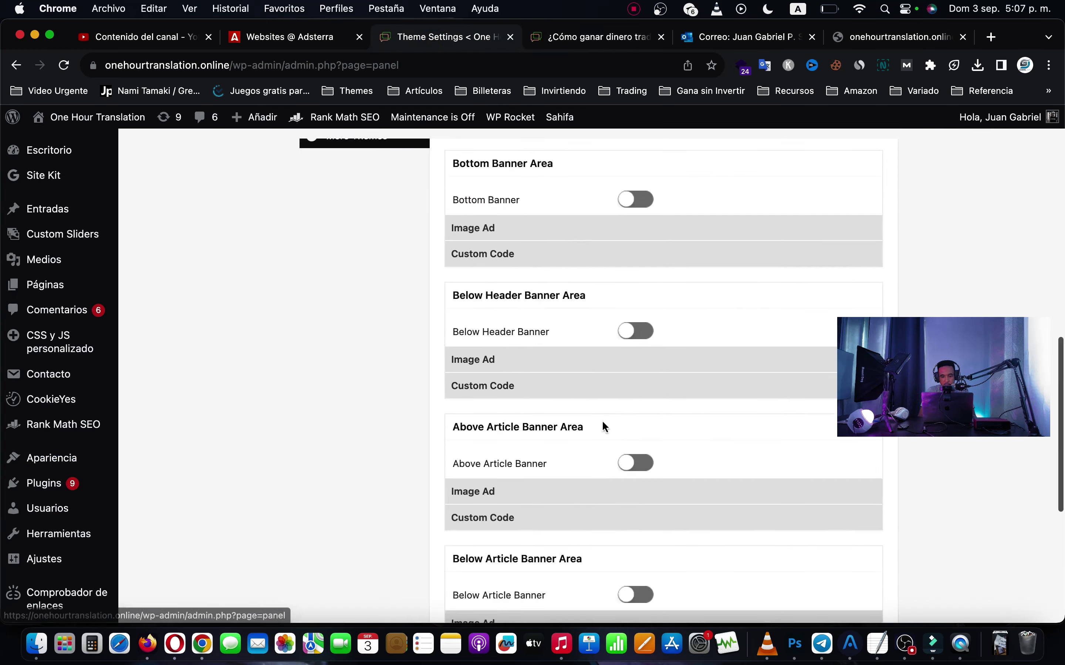
pyautogui.scroll(15, 602, 423)
pyautogui.scroll(-8, 602, 422)
pyautogui.tripleClick(657, 390)
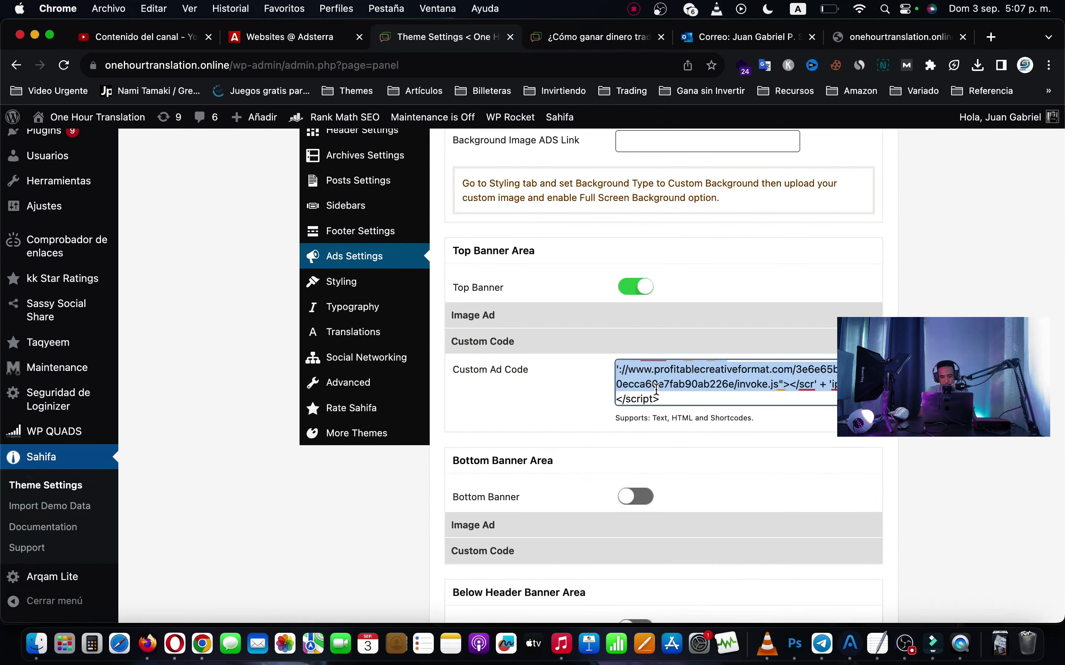
pyautogui.rightClick(657, 390)
pyautogui.press('BackSpace')
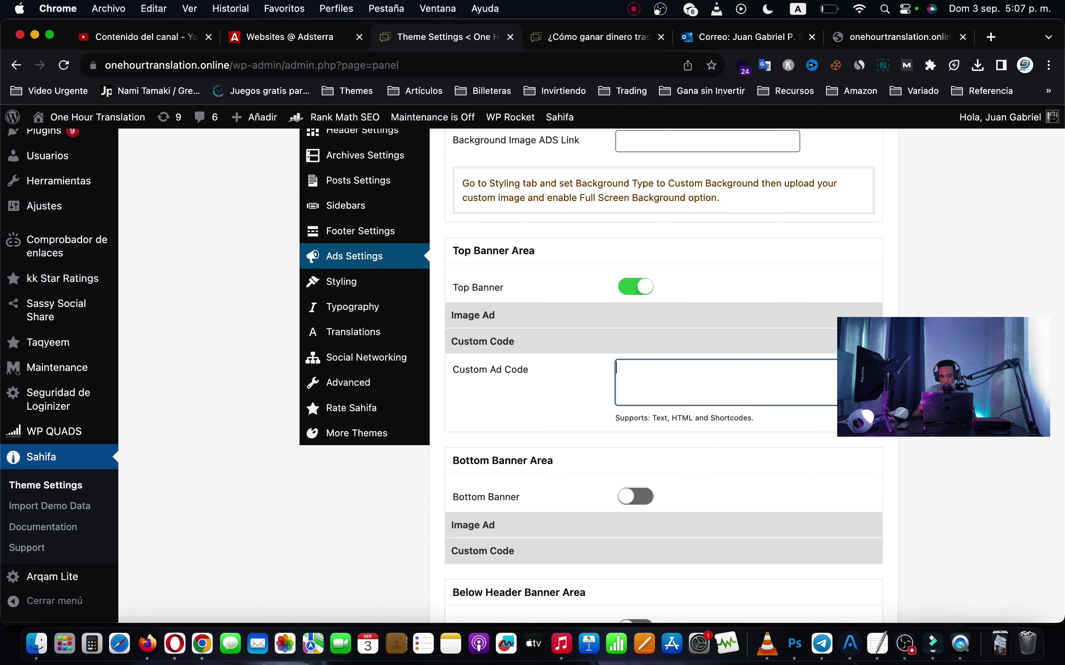
pyautogui.scroll(-5, 636, 314)
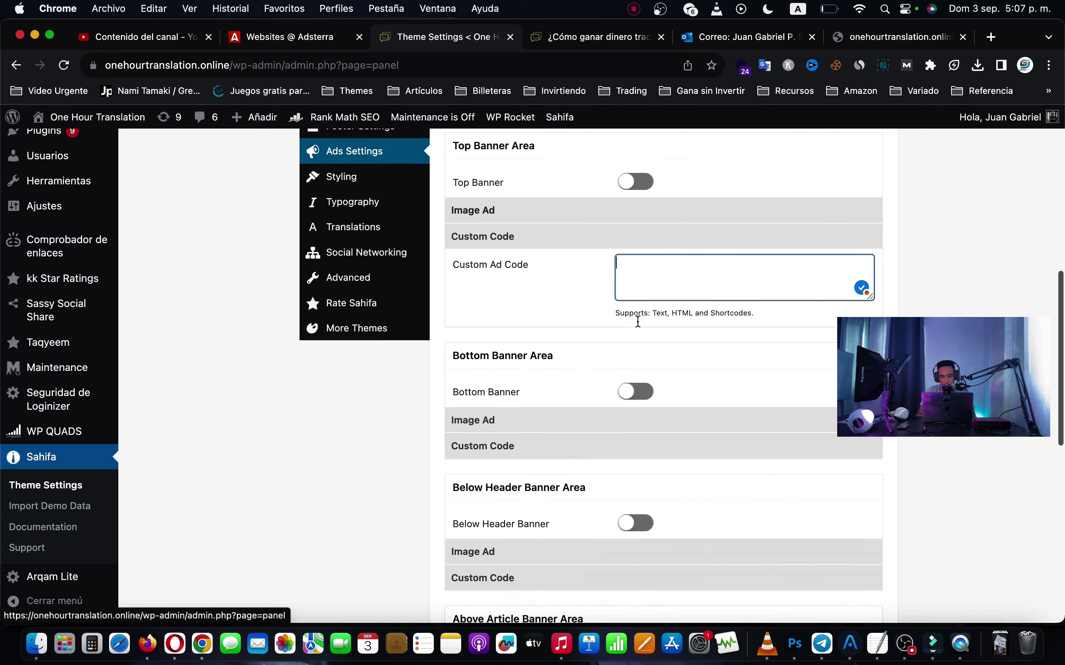
pyautogui.scroll(-2, 540, 365)
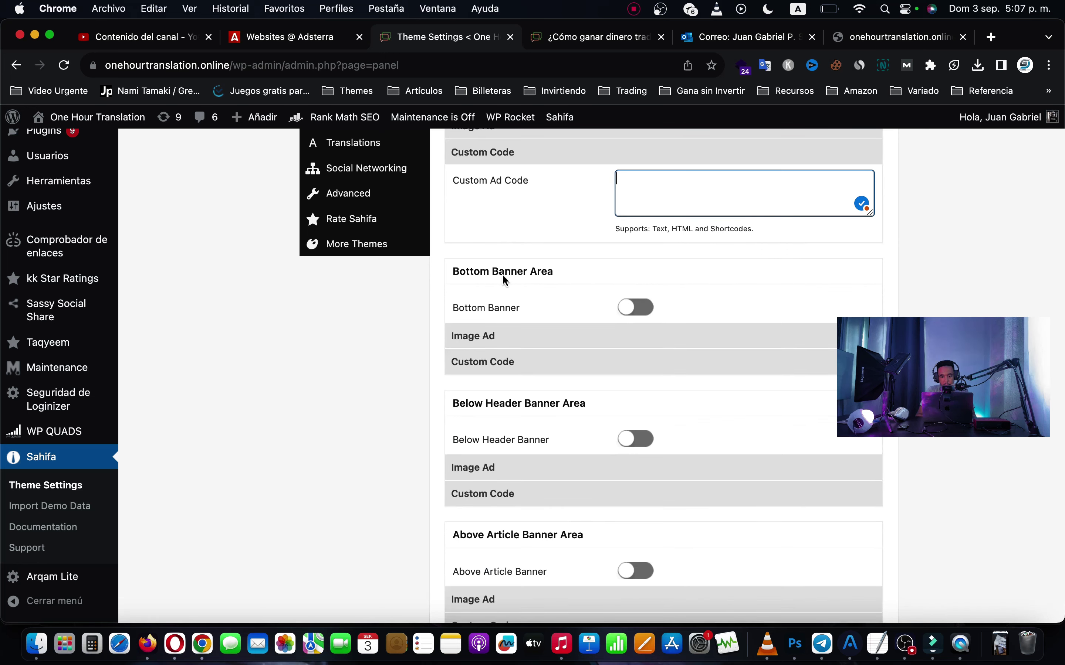
# - Enable the Bottom Banner, paste the Adsterra 728x90 code as its Custom Ad Code, and save the theme settings
pyautogui.click(612, 369)
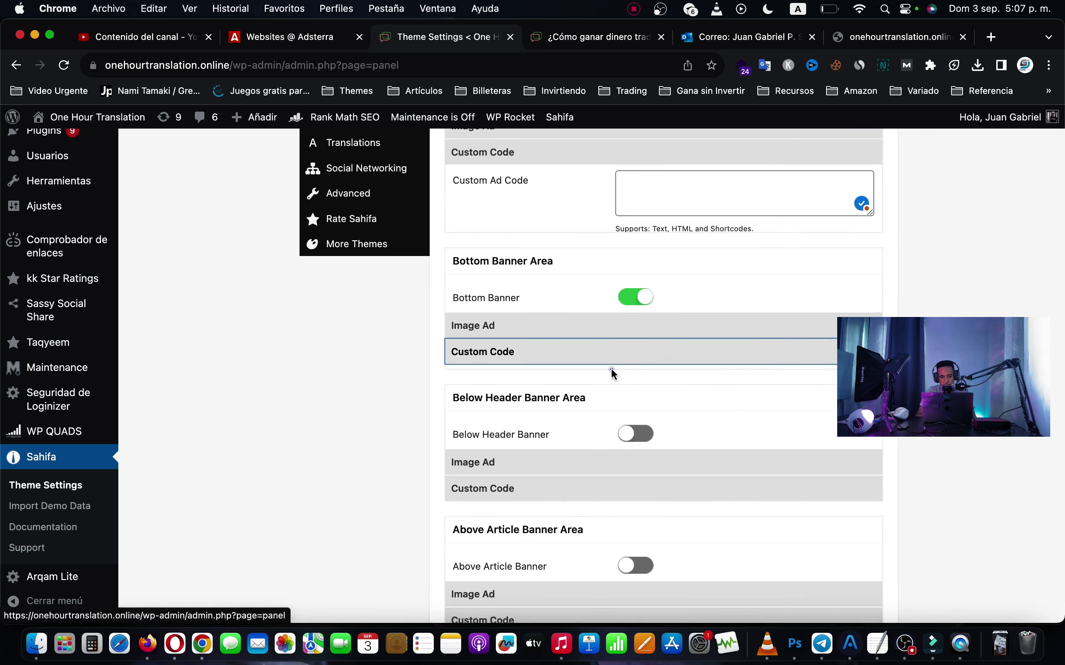
pyautogui.click(662, 335)
pyautogui.press('super+v')
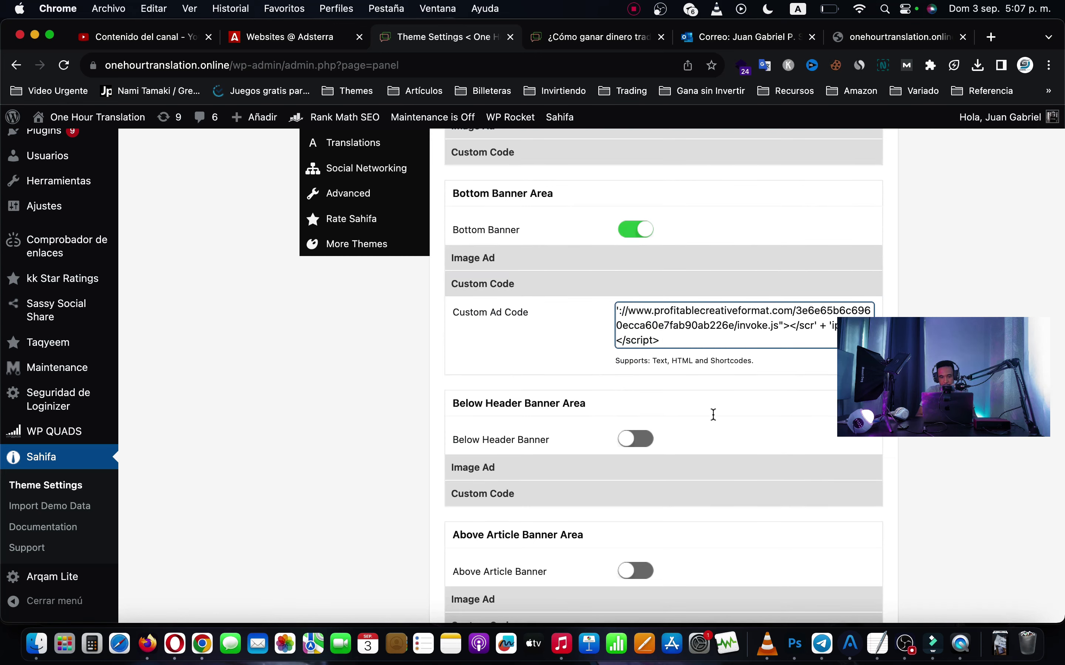
pyautogui.scroll(-10, 713, 416)
pyautogui.click(822, 536)
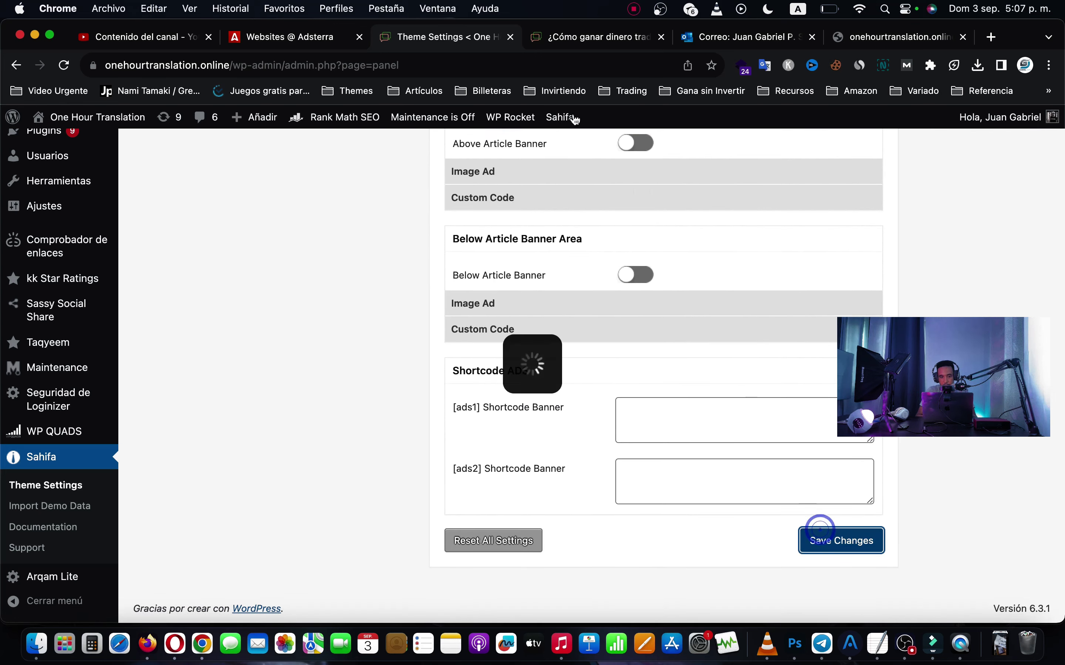
# - Refresh the article page through WP Rocket's cache options and check where the Bottom Banner placement applies
pyautogui.click(590, 38)
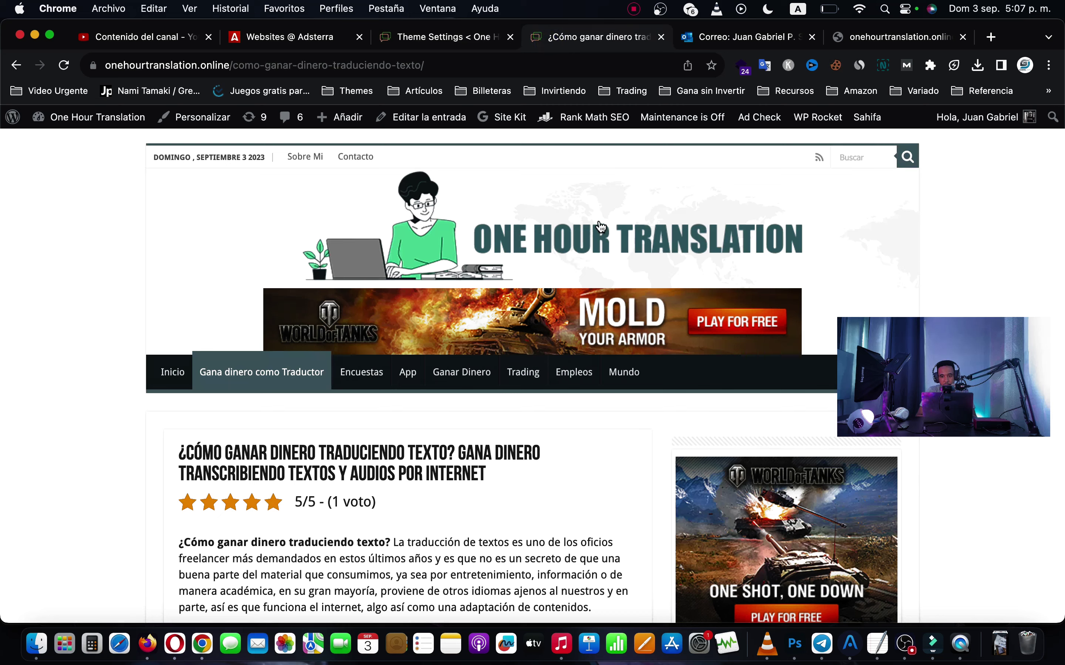
pyautogui.moveTo(817, 118)
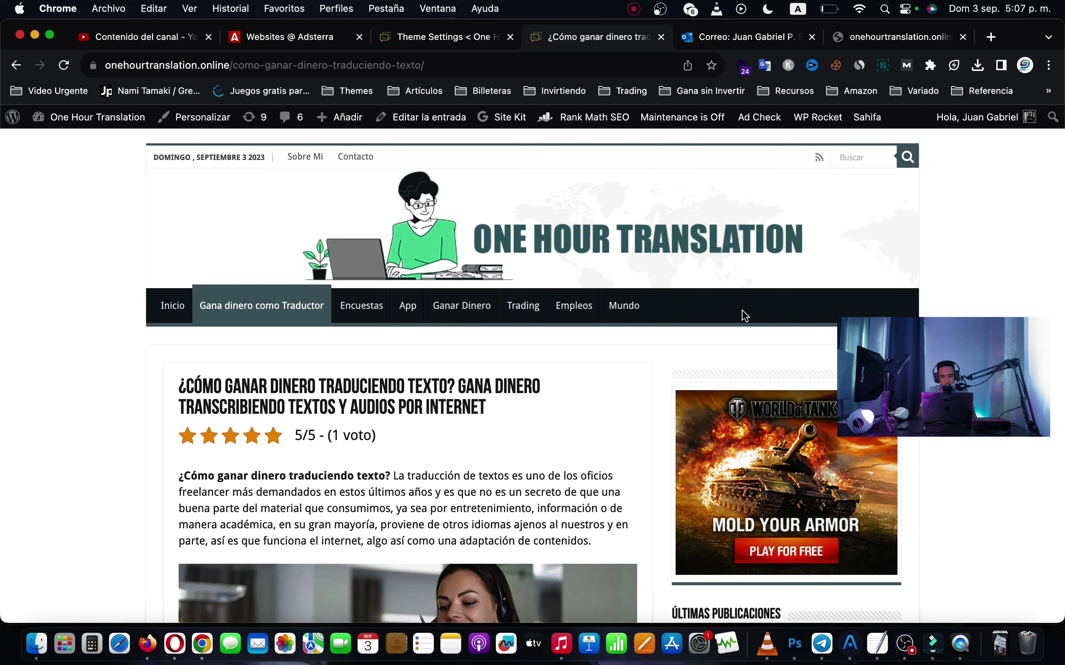
# - Return to the Sahifa Ads Settings and replace the Bottom Banner's whole Custom Ad Code with the Adsterra 728x90 code
pyautogui.click(463, 46)
pyautogui.scroll(10, 514, 282)
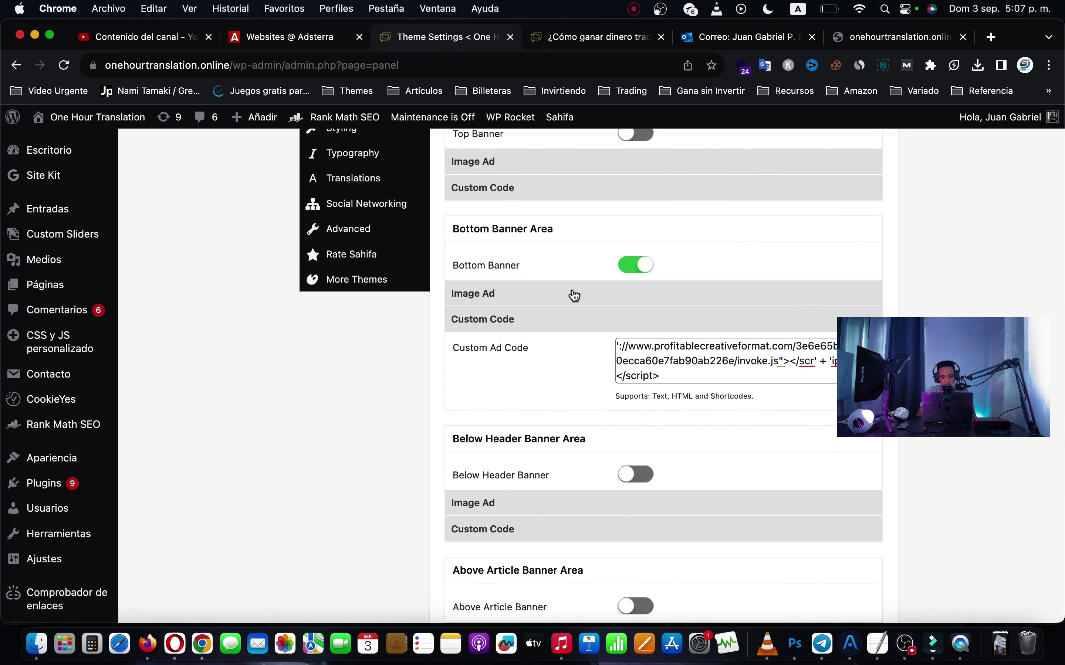
pyautogui.press('super+a')
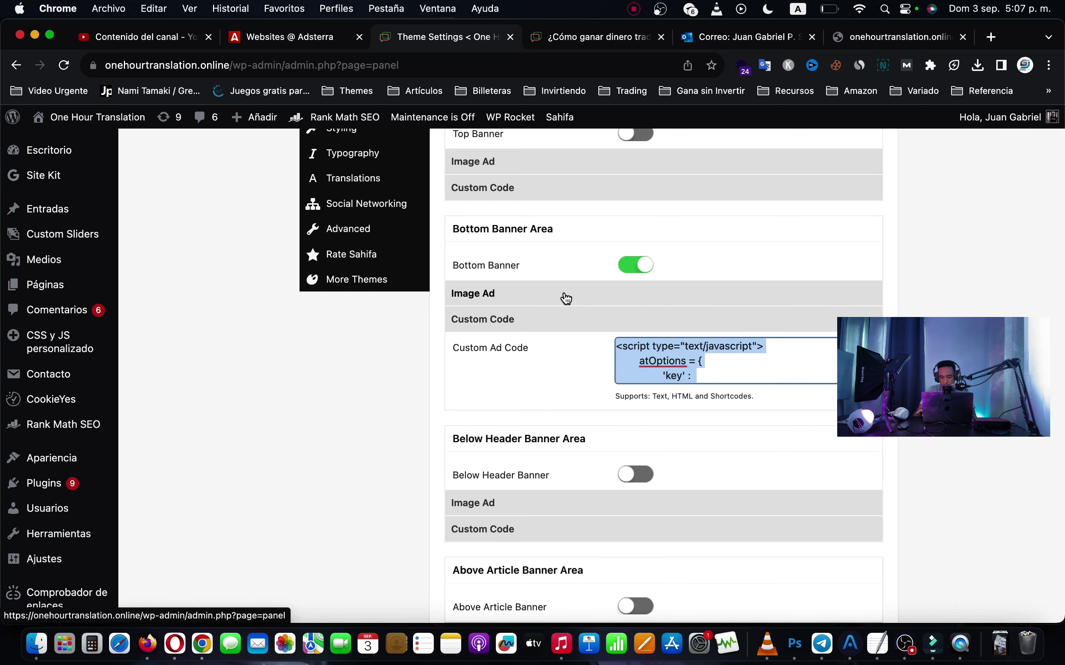
pyautogui.press('BackSpace')
pyautogui.press('super+v')
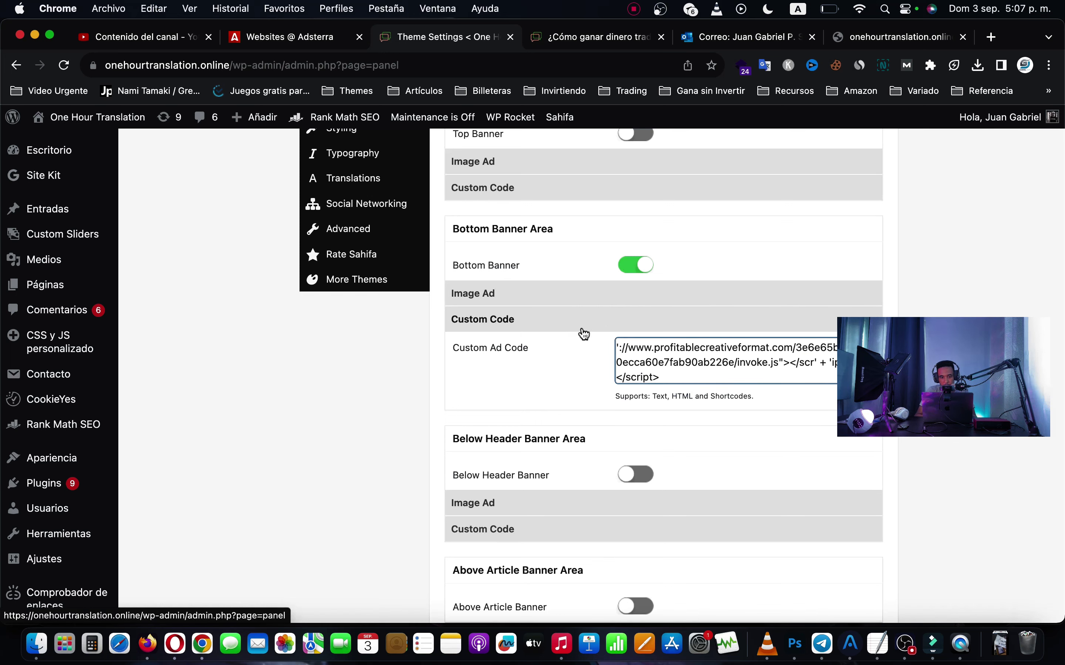
# - Enable the Below Header Banner, paste the Adsterra 728x90 code as its Custom Ad Code, and save the theme settings
pyautogui.scroll(-3, 580, 335)
pyautogui.scroll(-3, 555, 416)
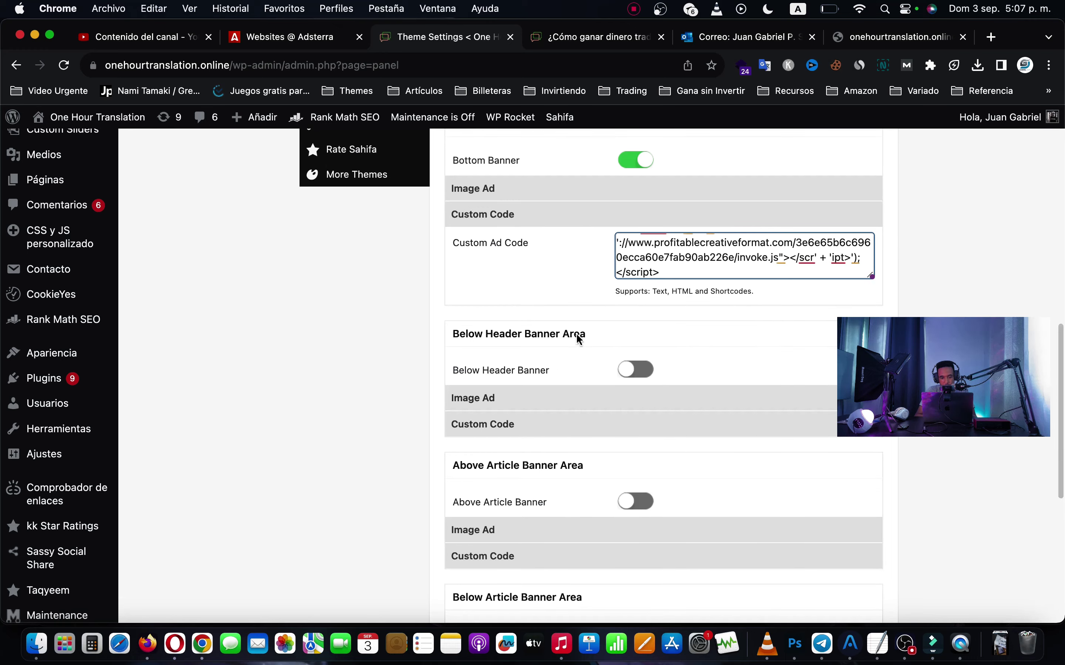
pyautogui.click(640, 423)
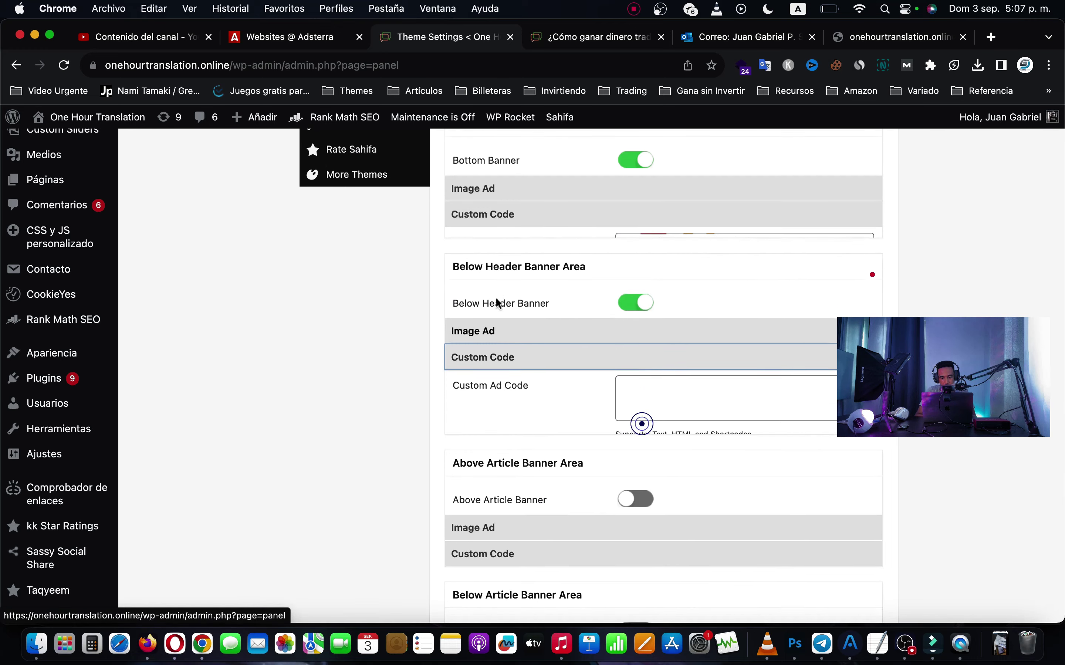
pyautogui.click(665, 405)
pyautogui.press('super+v')
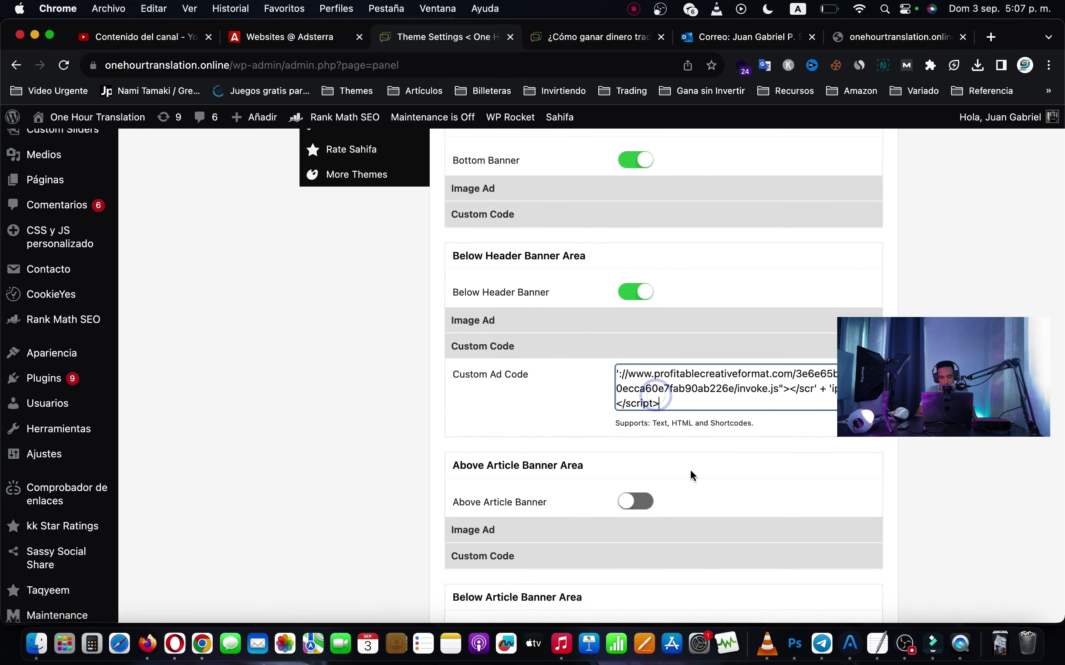
pyautogui.scroll(-15, 689, 470)
pyautogui.click(819, 541)
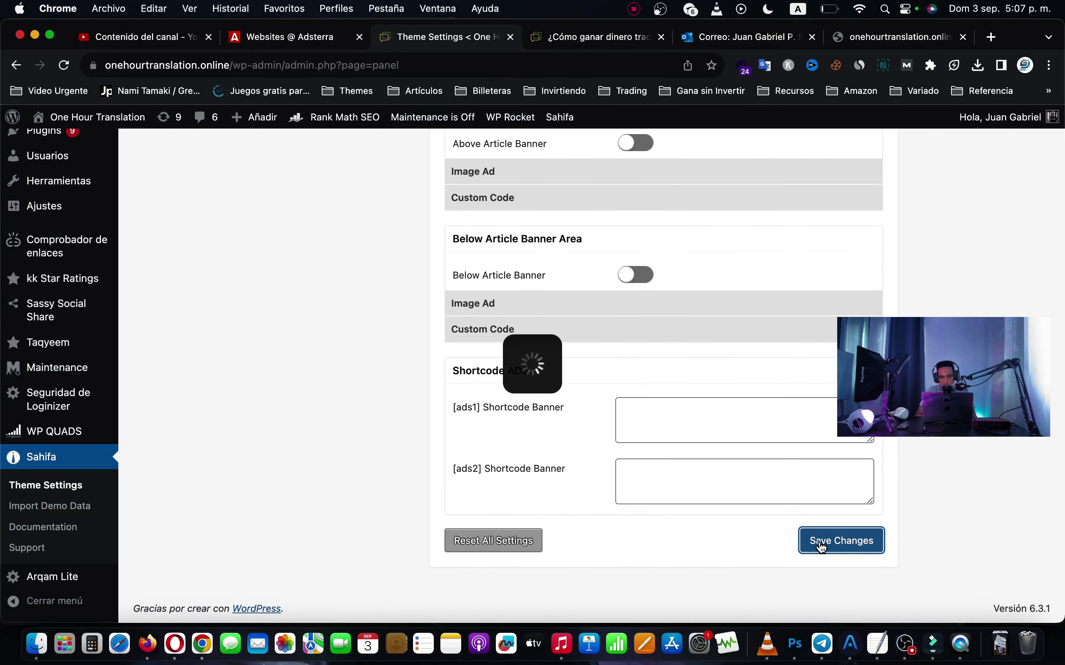
# - Check the foot of the article page for the Bottom Banner placement
pyautogui.click(563, 47)
pyautogui.scroll(-20, 665, 321)
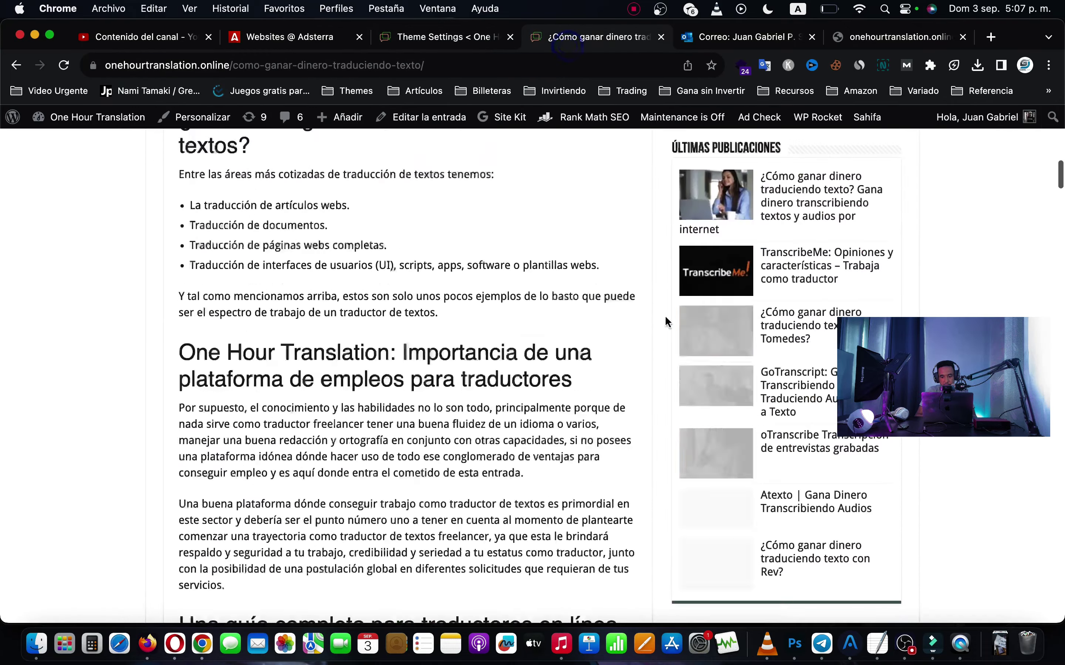
pyautogui.scroll(-20, 665, 315)
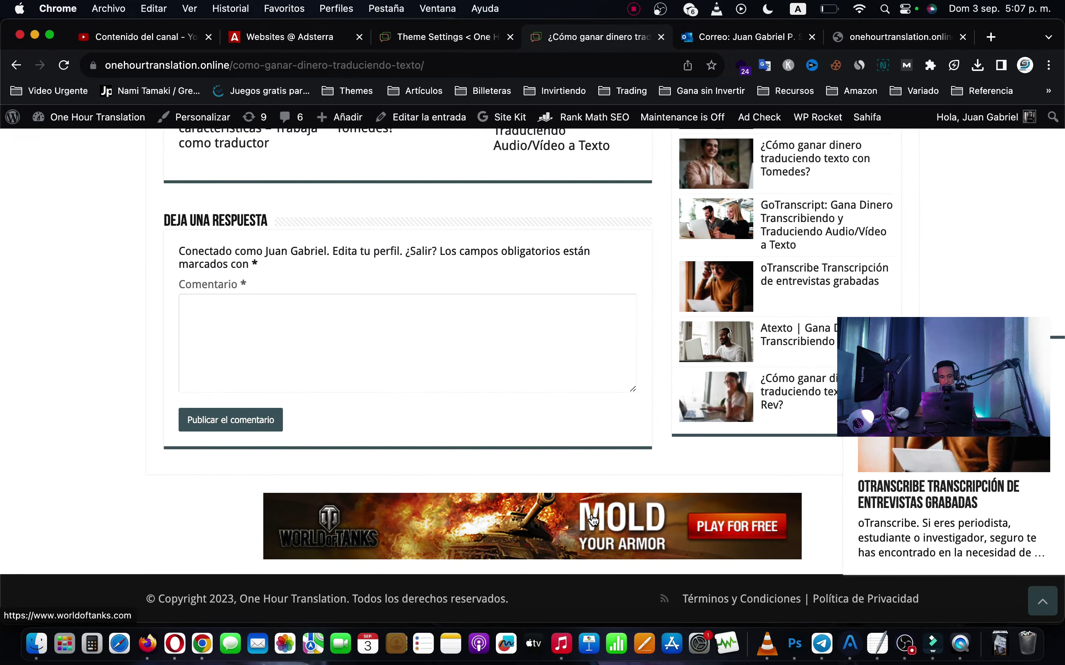
pyautogui.scroll(20, 587, 458)
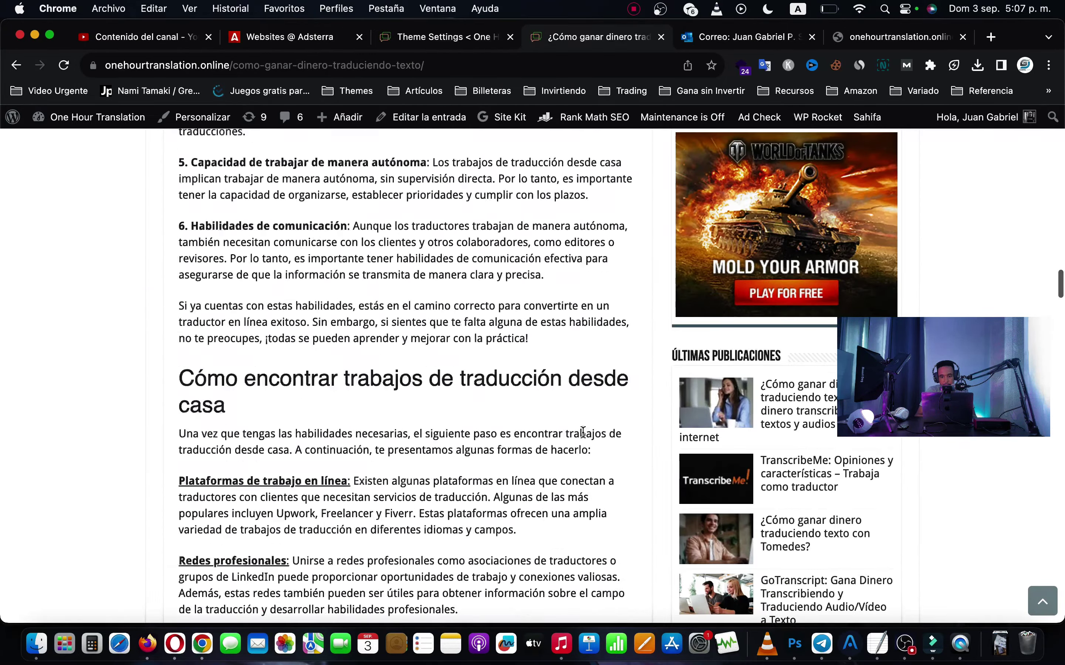
# - Clear and preload the WP Rocket cache from the article page, and check the Below Header Banner and the ads along the article
pyautogui.scroll(10, 585, 430)
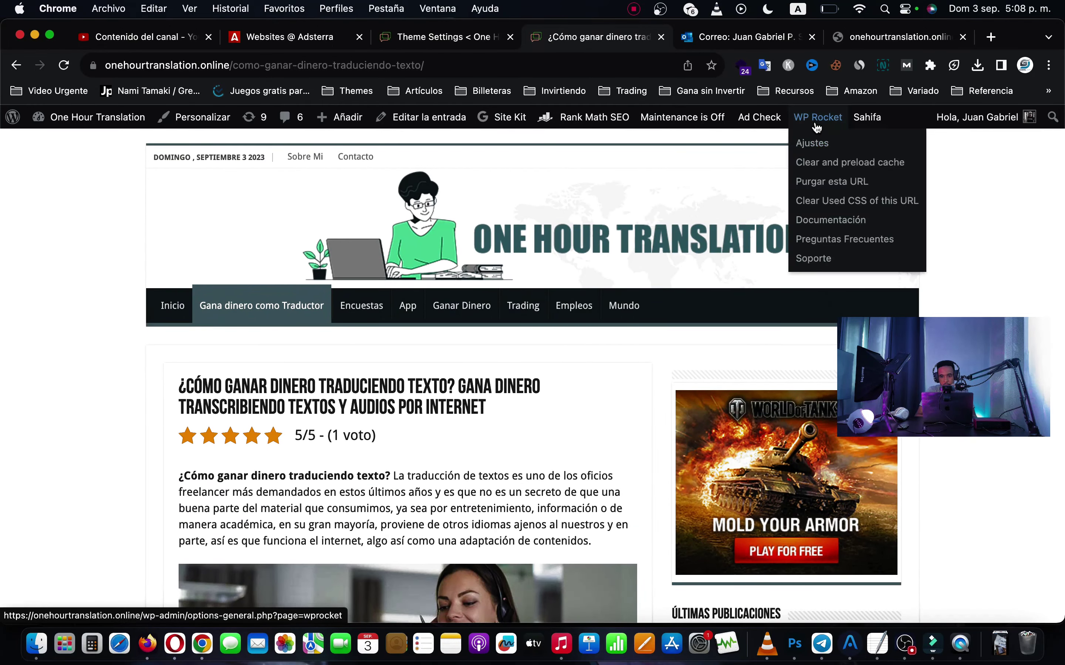
pyautogui.click(819, 164)
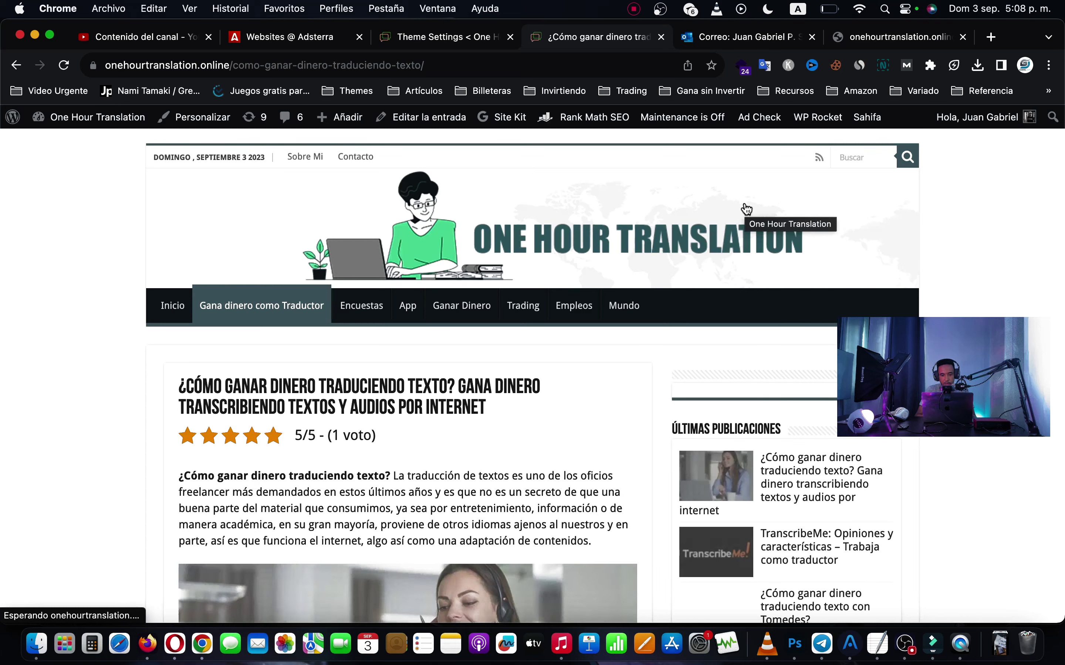
pyautogui.scroll(-3, 821, 369)
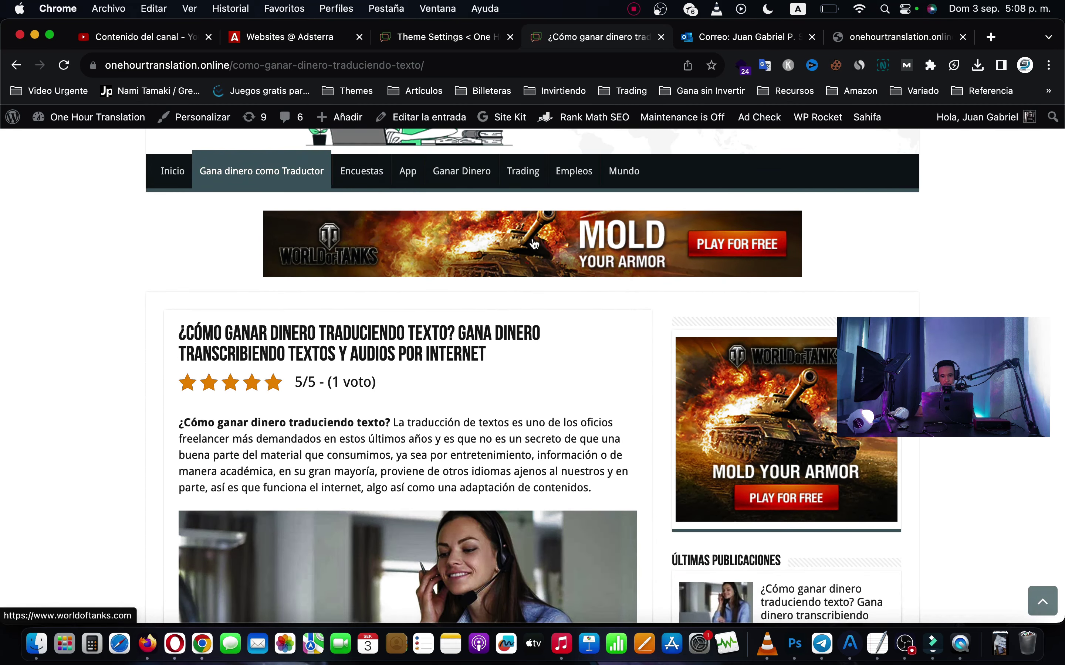
pyautogui.scroll(-15, 746, 446)
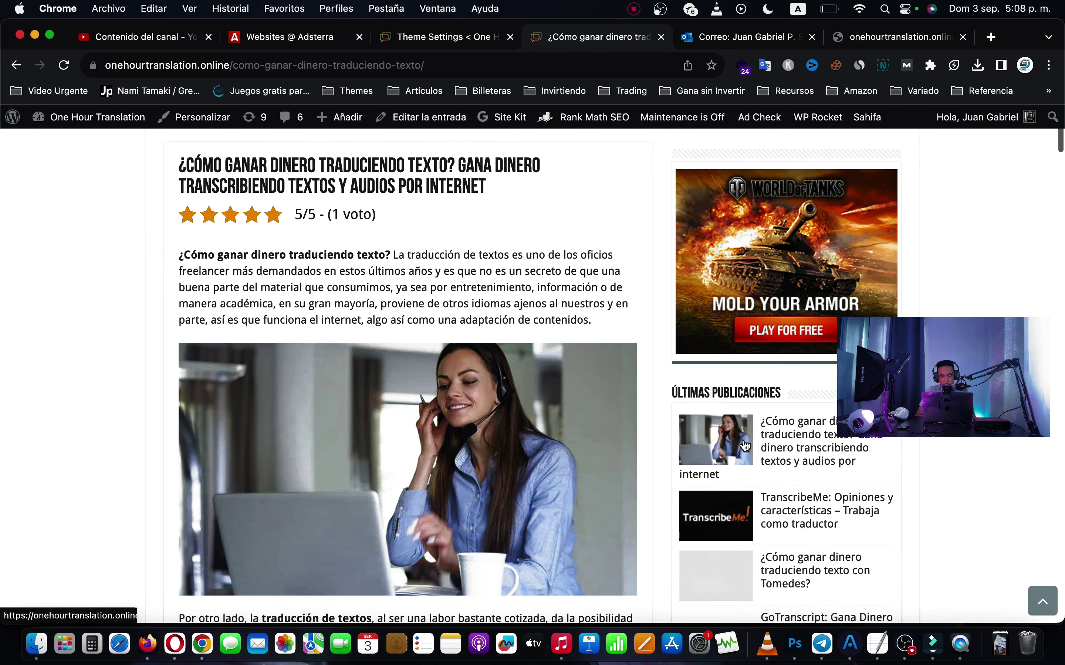
pyautogui.scroll(-1, 745, 446)
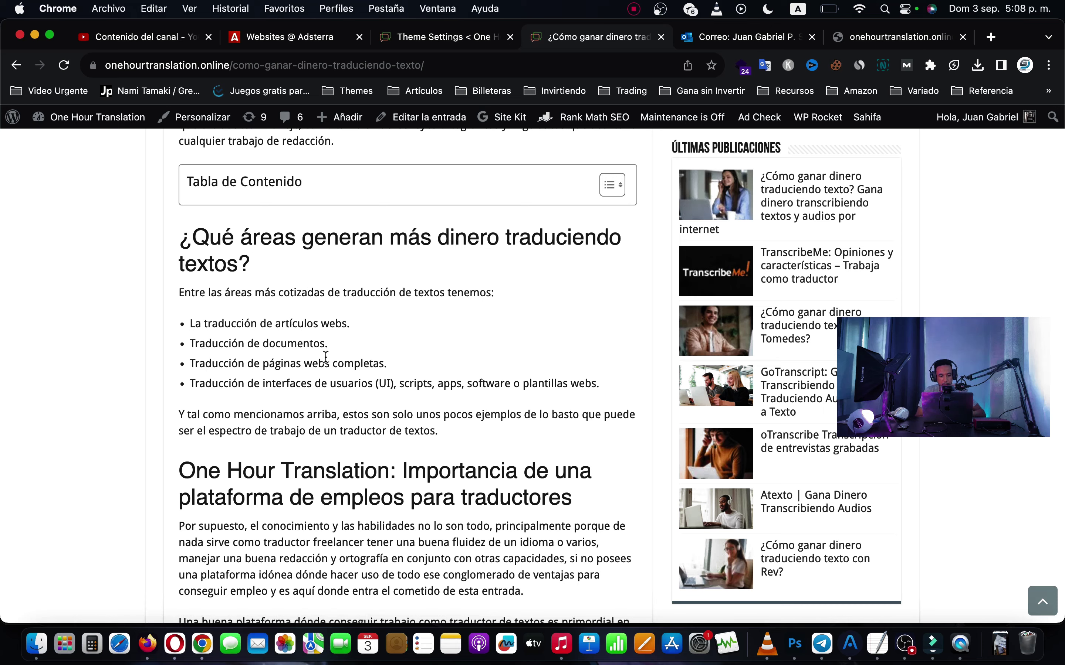
pyautogui.scroll(4, 325, 356)
pyautogui.scroll(8, 310, 328)
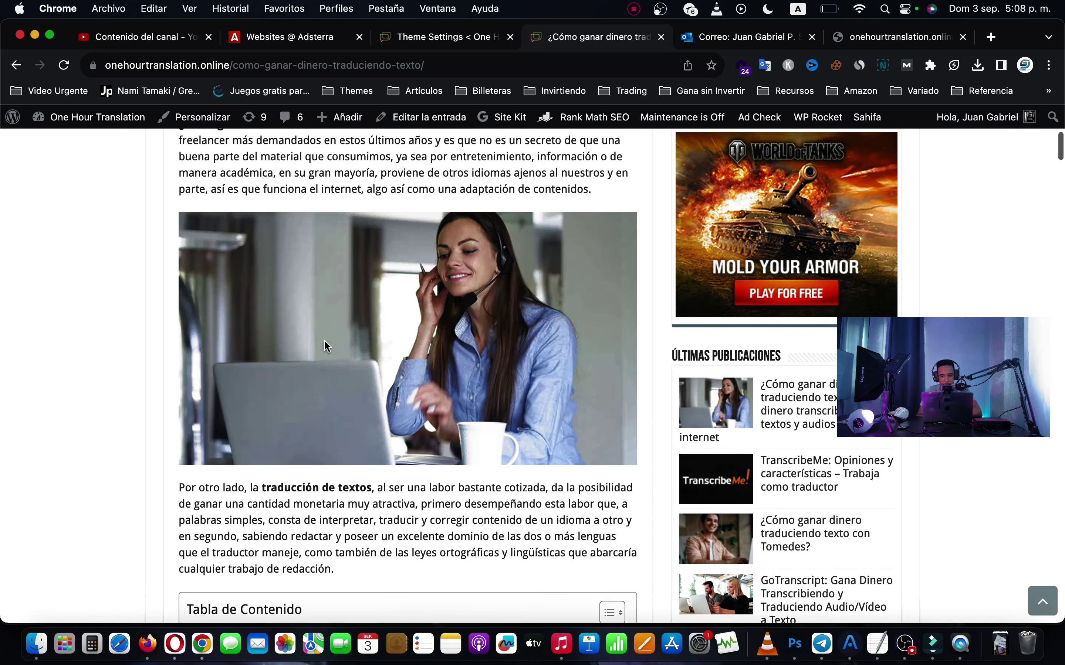
pyautogui.scroll(-20, 350, 323)
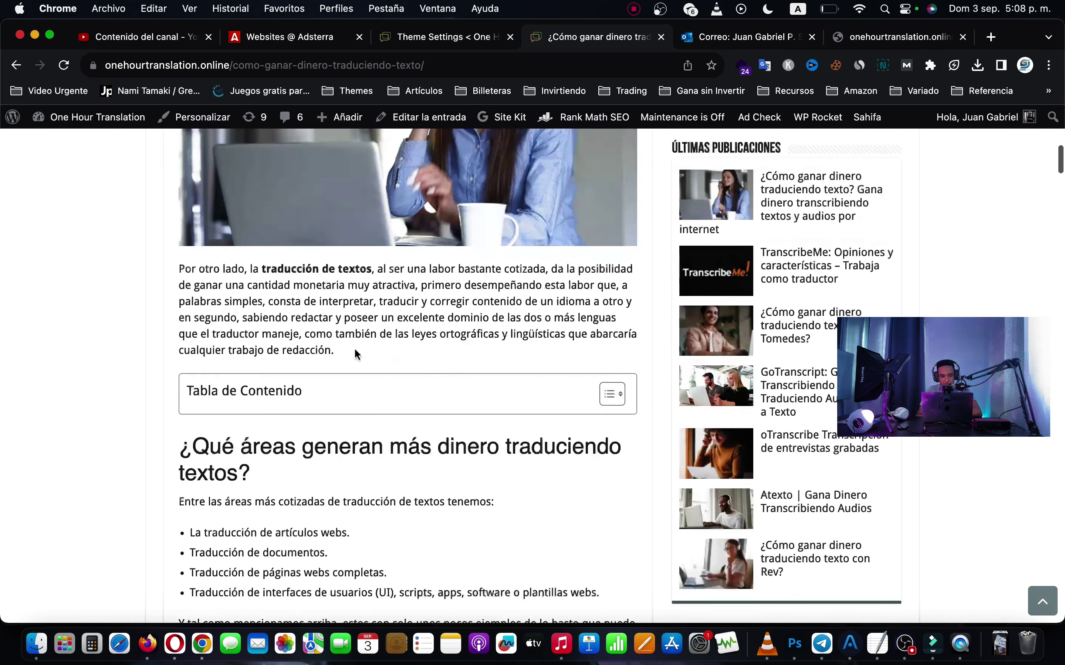
pyautogui.scroll(-7, 377, 412)
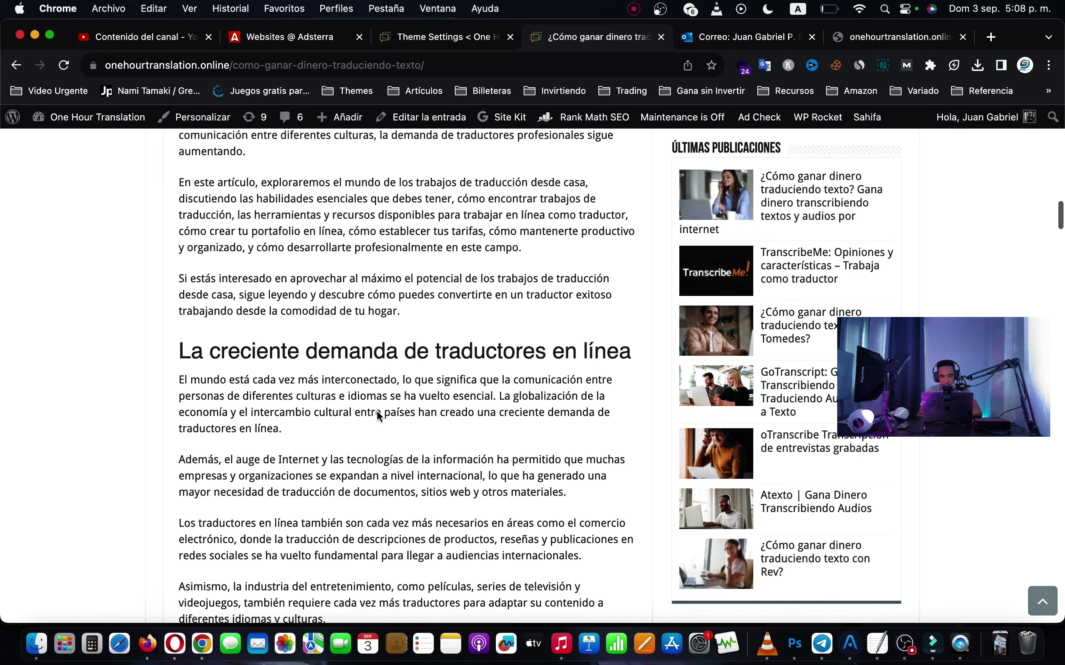
# - Switch to the Adsterra Websites page, close the 728x90 code dialog, and find the onehourtranslation.online entry
pyautogui.click(444, 37)
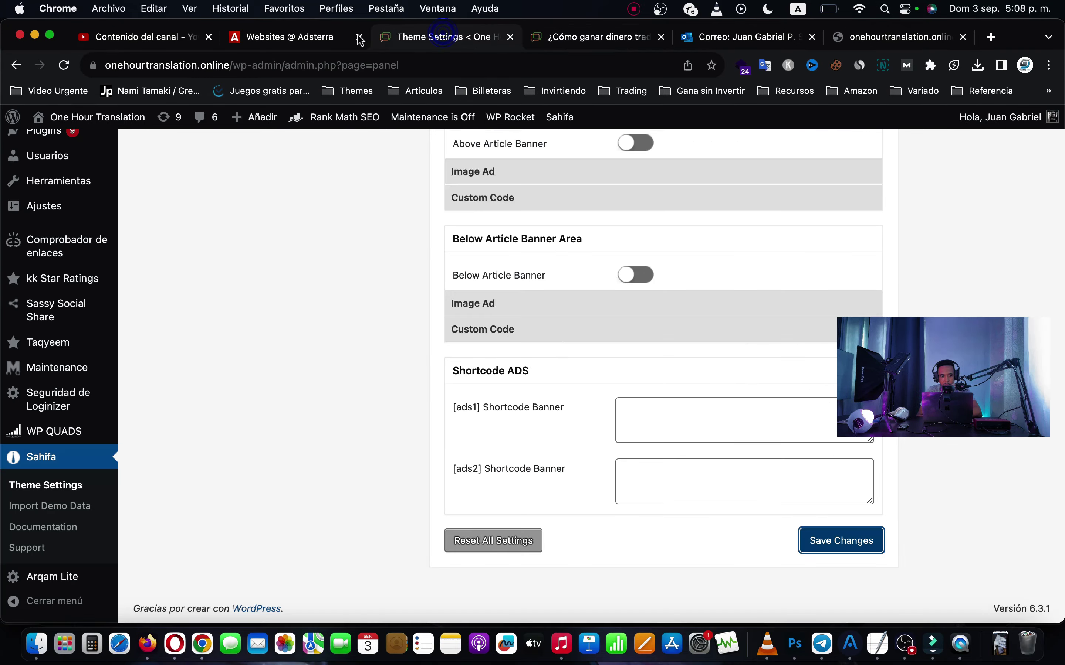
pyautogui.click(294, 42)
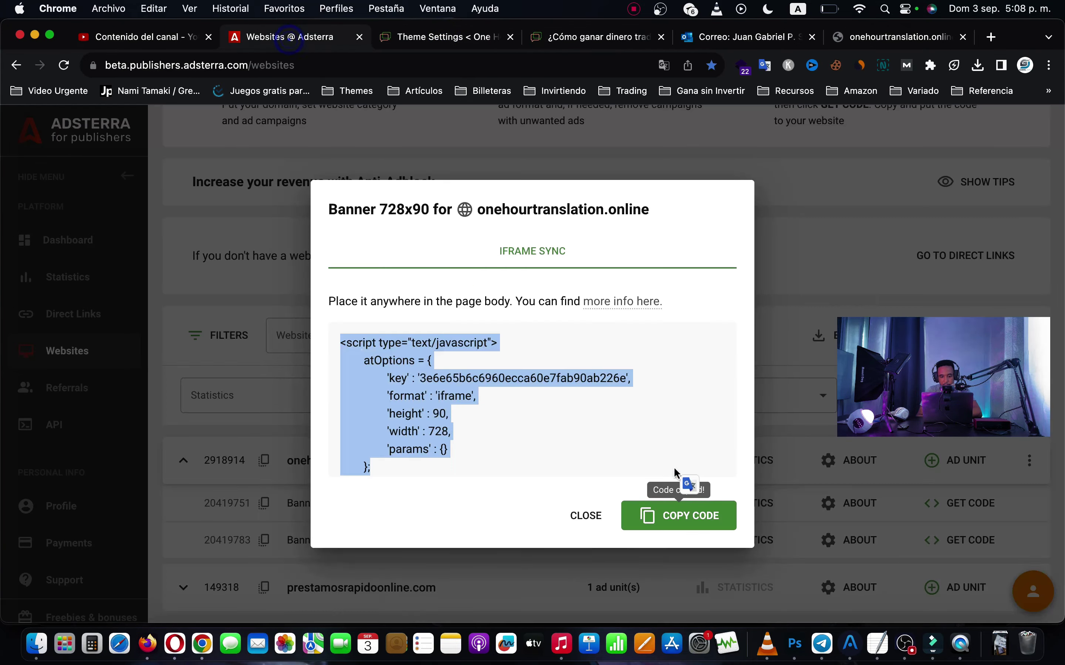
pyautogui.click(587, 517)
pyautogui.scroll(5, 760, 506)
pyautogui.scroll(-3, 762, 505)
pyautogui.scroll(-2, 765, 505)
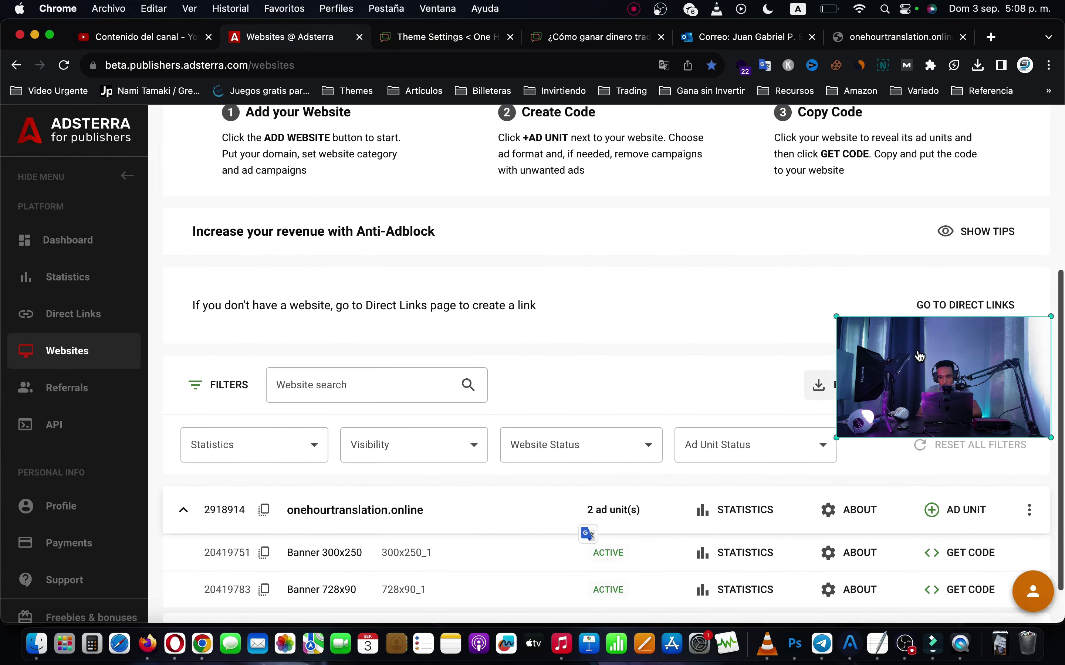
pyautogui.click(914, 352)
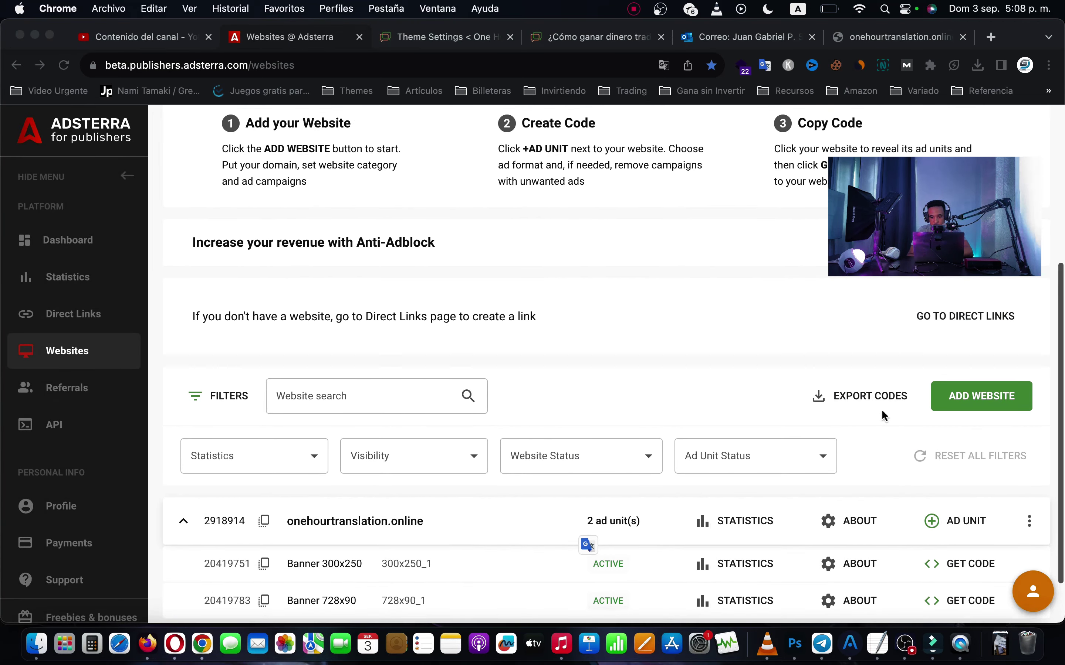
pyautogui.scroll(-3, 932, 443)
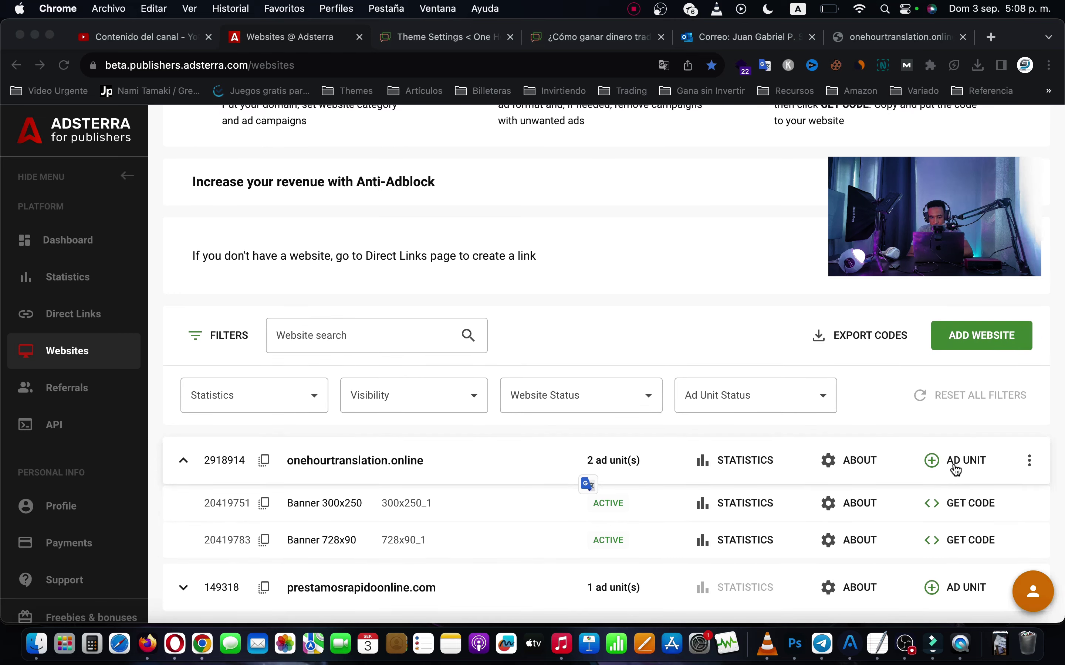
# - Submit a new Native Banner ad unit for onehourtranslation.online, dismiss the notice, and check the site's entry in the website list
pyautogui.click(958, 469)
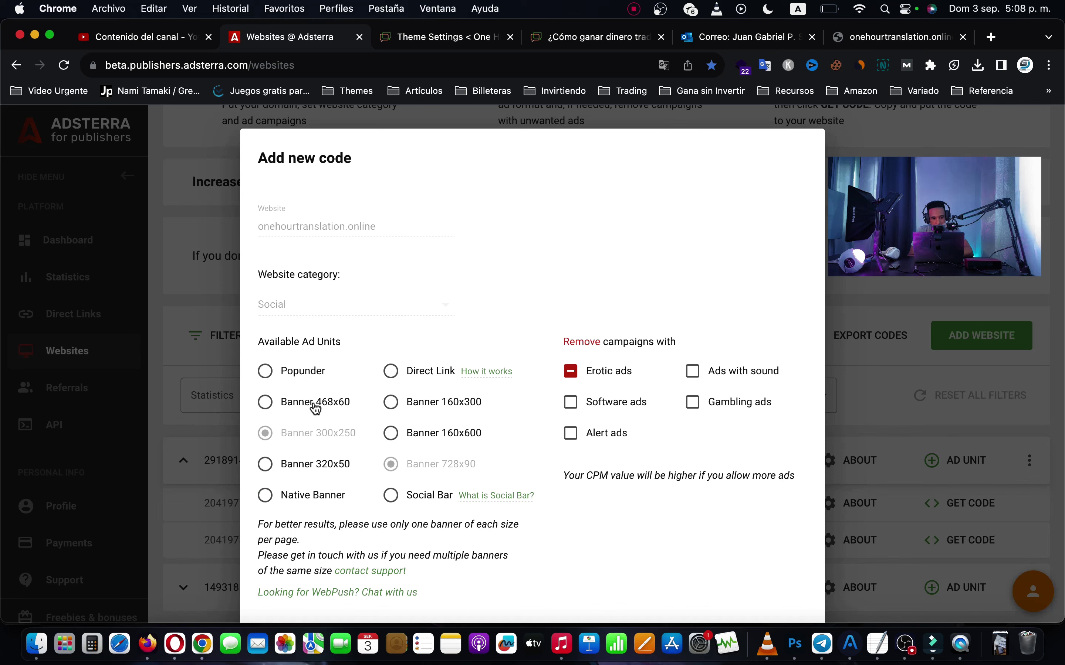
pyautogui.click(319, 496)
pyautogui.scroll(-3, 316, 506)
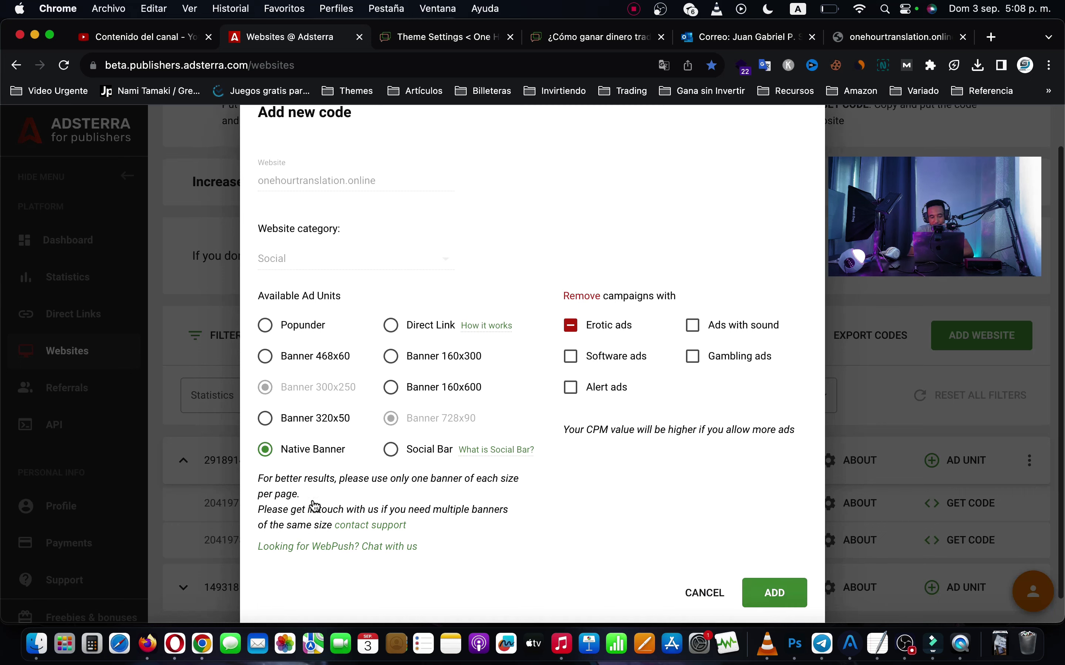
pyautogui.click(770, 569)
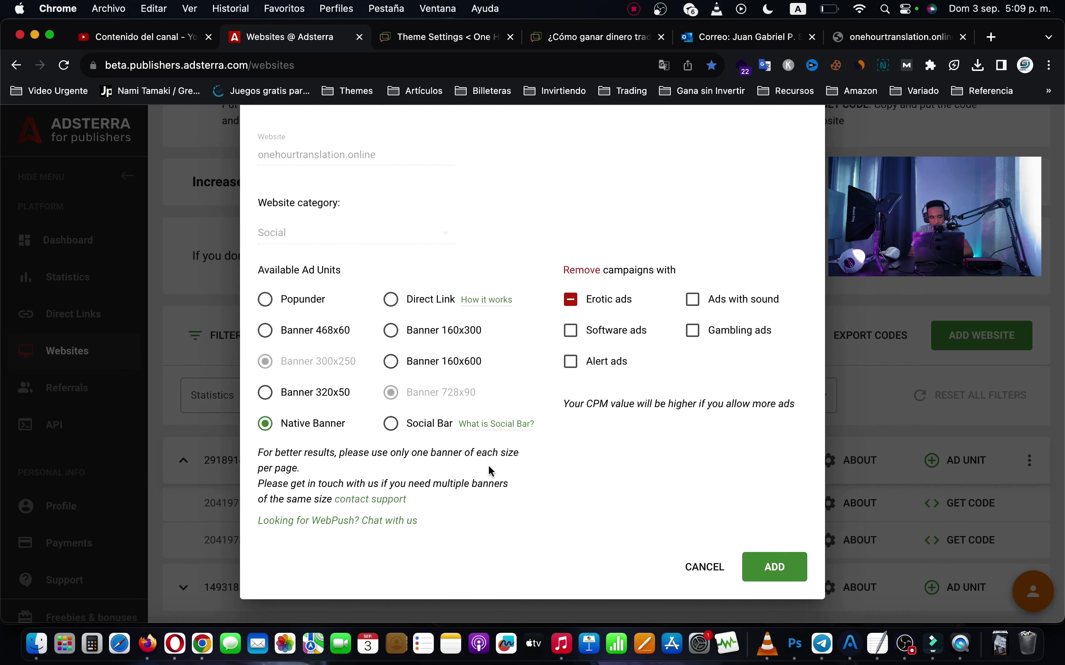
pyautogui.click(775, 569)
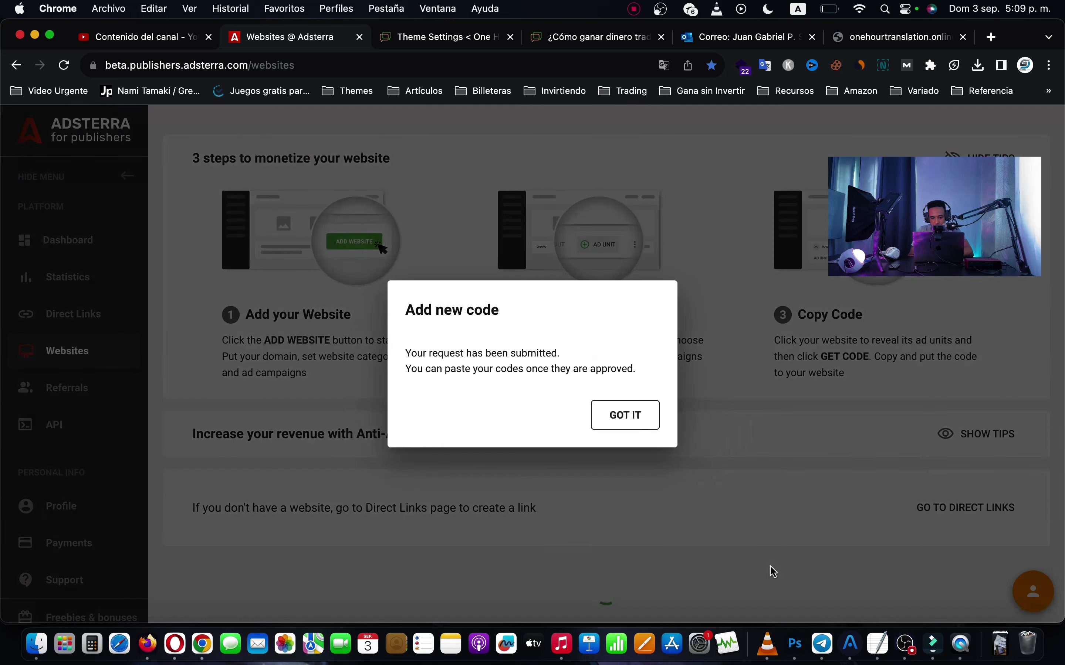
pyautogui.click(634, 416)
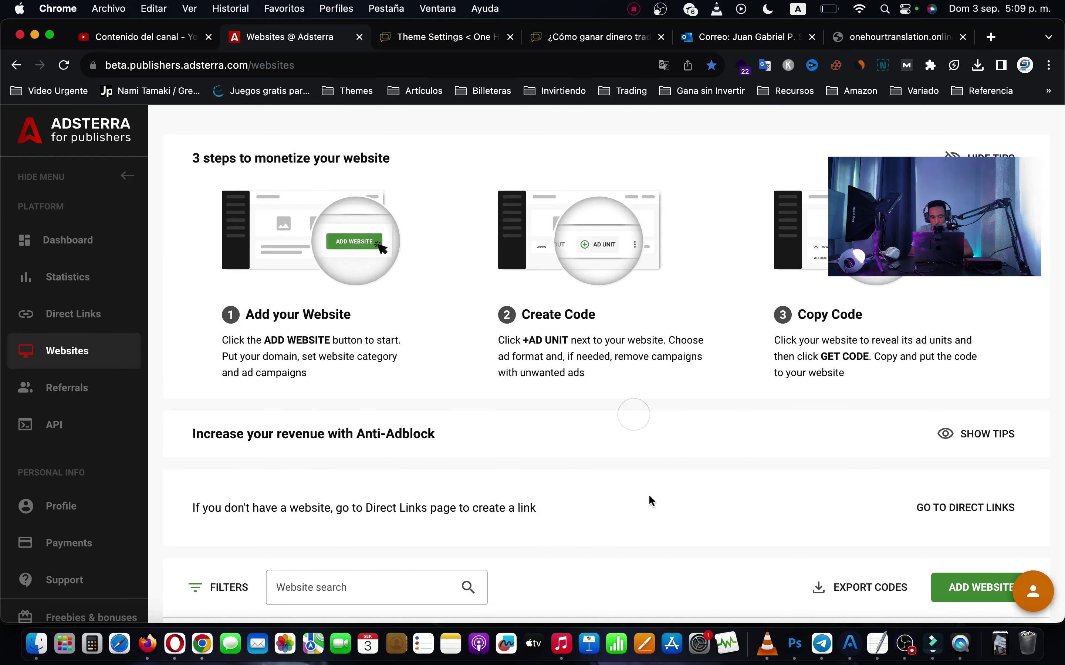
pyautogui.scroll(-4, 650, 496)
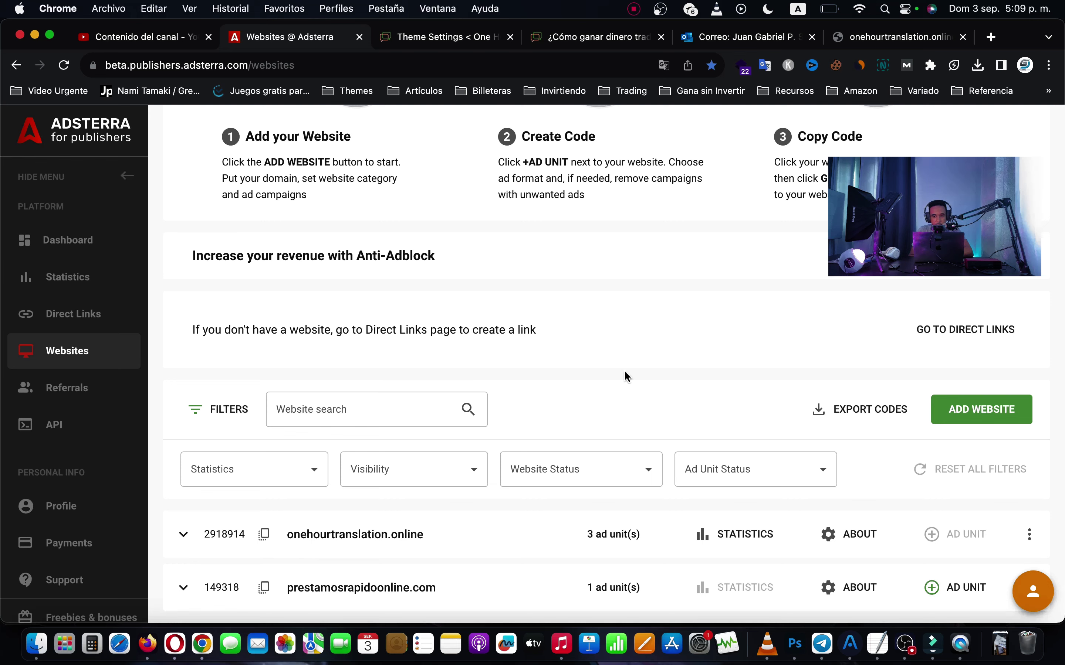
# - Review the banner areas in the Sahifa Ads Settings and compare them with the ad placements on the article page
pyautogui.hotkey('ctrl', 'Tab')
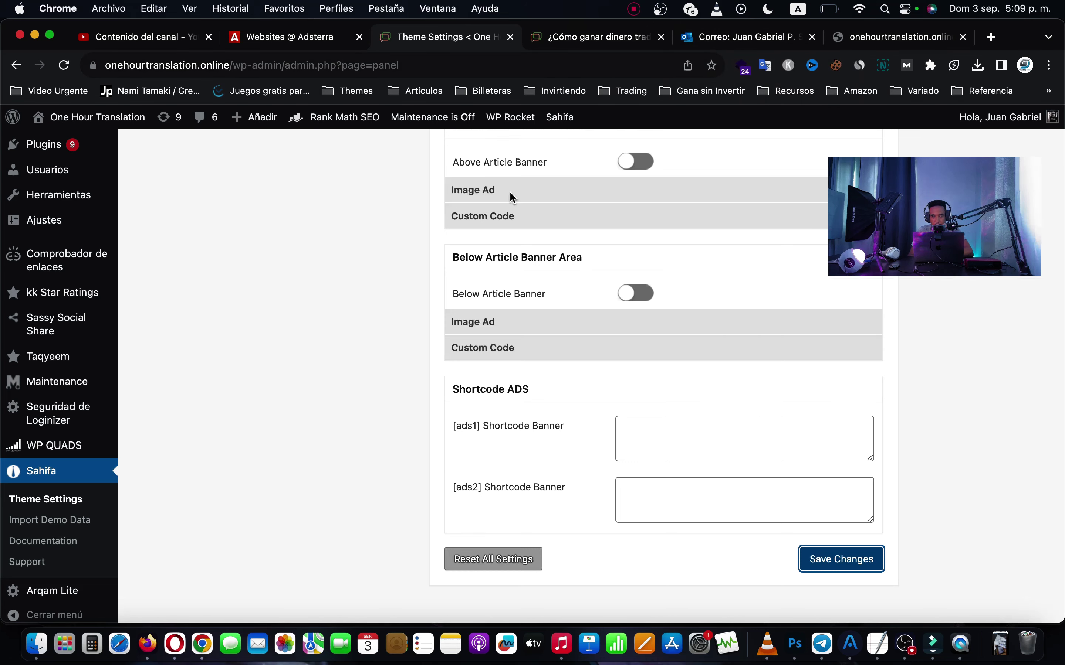
pyautogui.scroll(20, 474, 394)
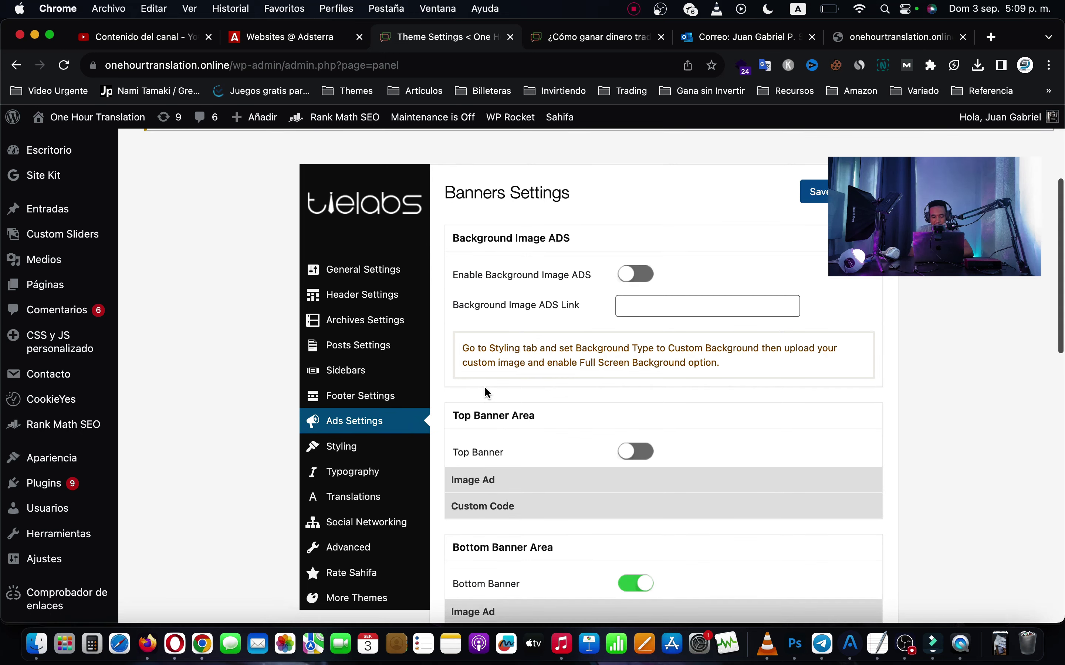
pyautogui.scroll(-5, 485, 390)
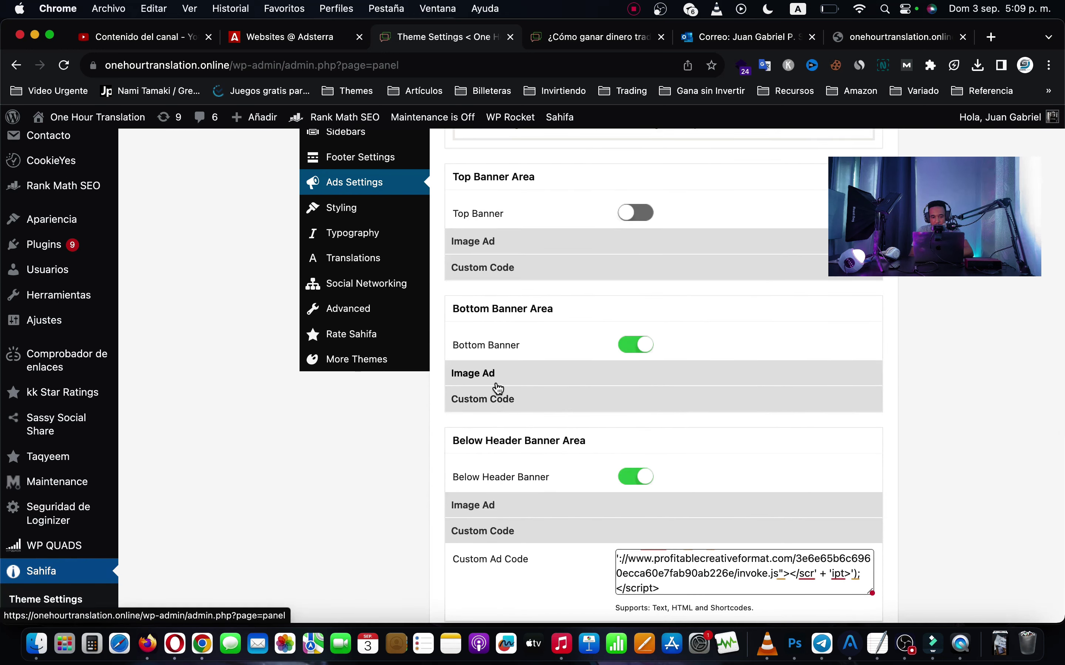
pyautogui.scroll(2, 514, 276)
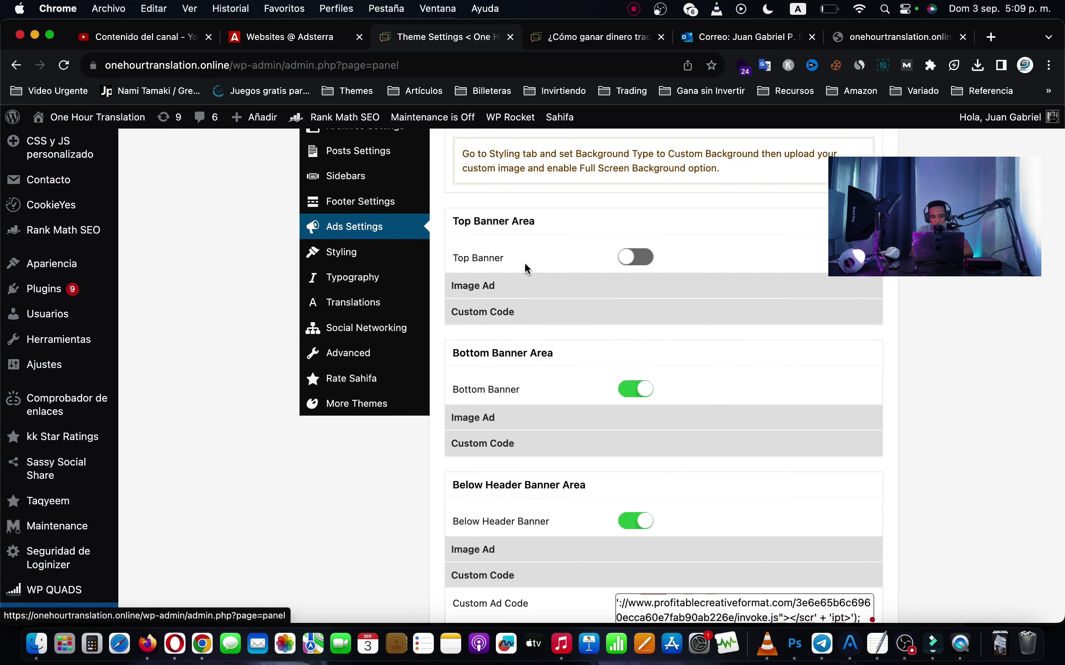
pyautogui.click(559, 37)
pyautogui.scroll(10, 572, 247)
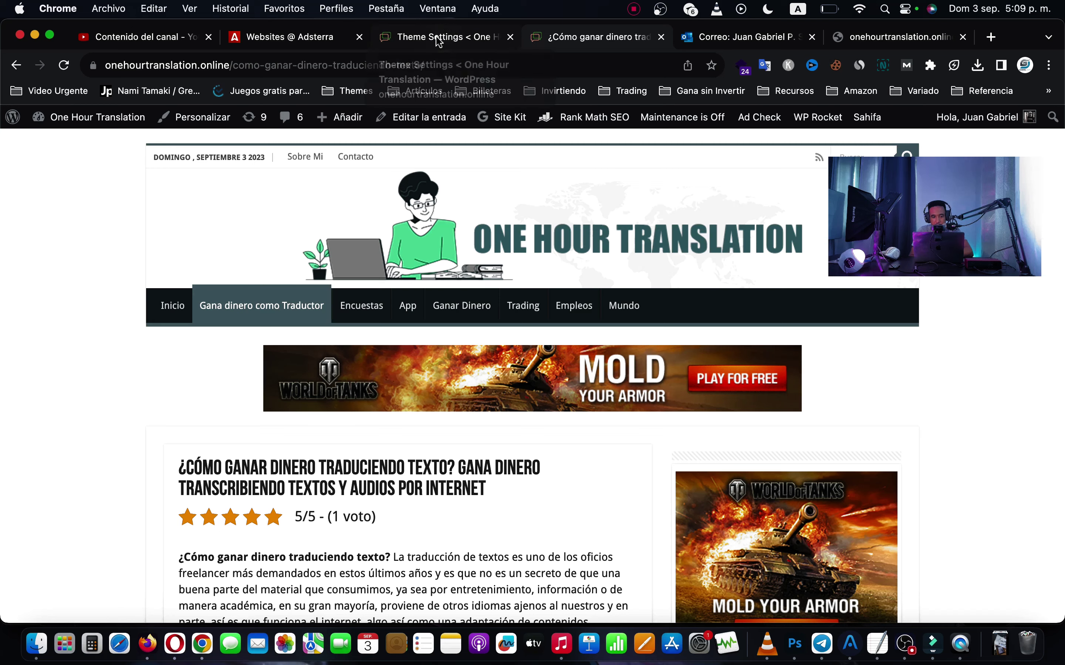
pyautogui.scroll(-10, 517, 370)
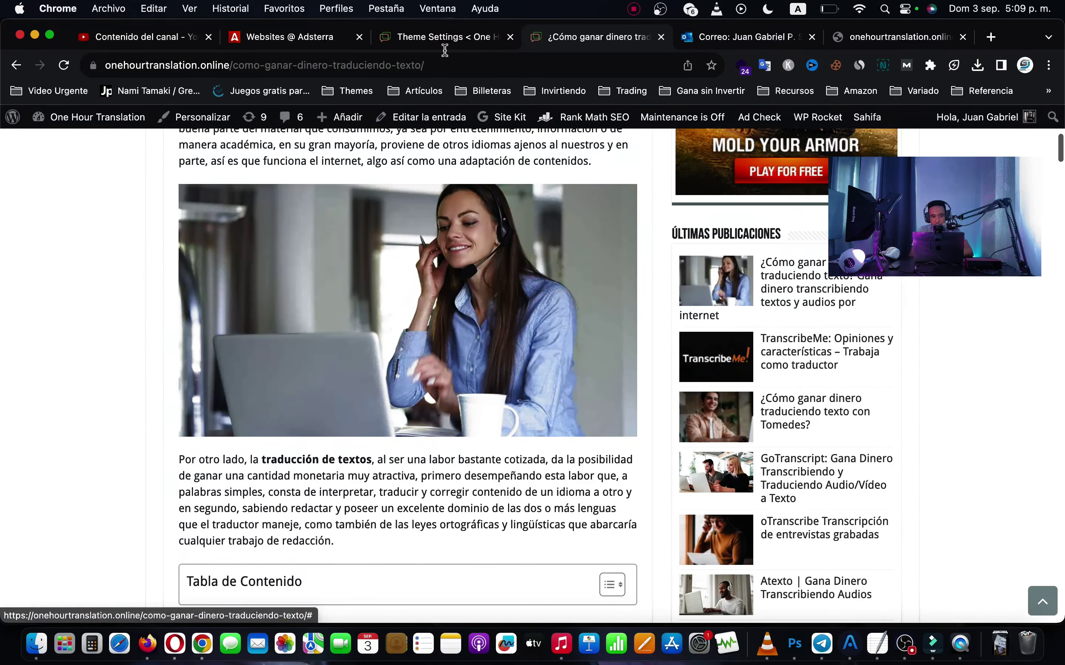
# - Find the Shortcode ADS section in the Sahifa theme settings and copy the [ads1] shortcode from its label
pyautogui.click(444, 37)
pyautogui.scroll(-5, 592, 436)
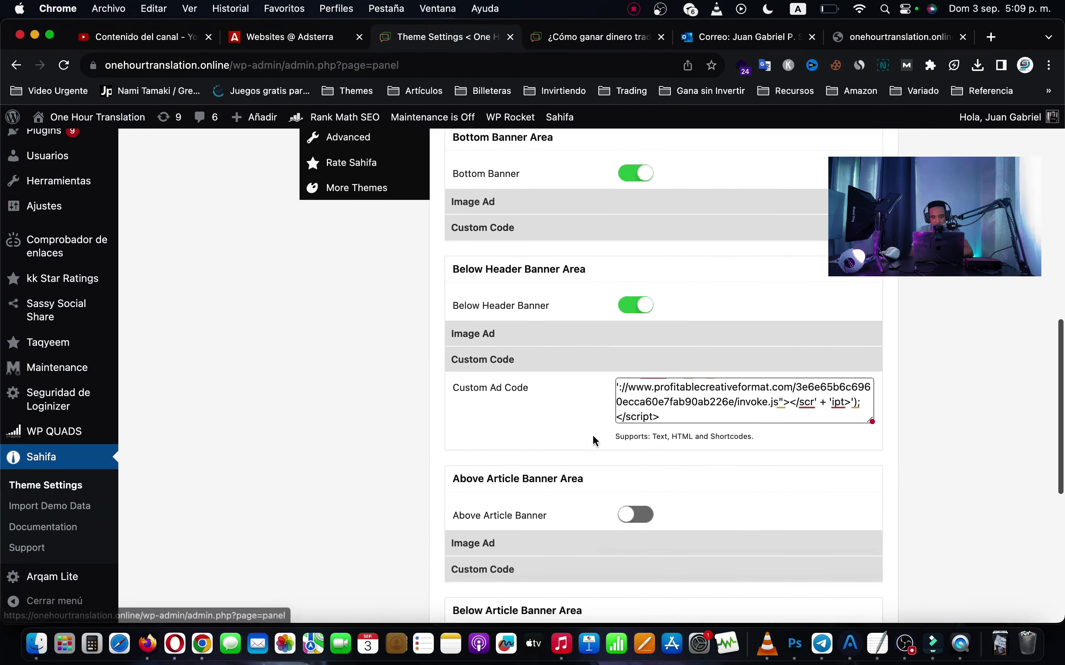
pyautogui.scroll(-2, 592, 435)
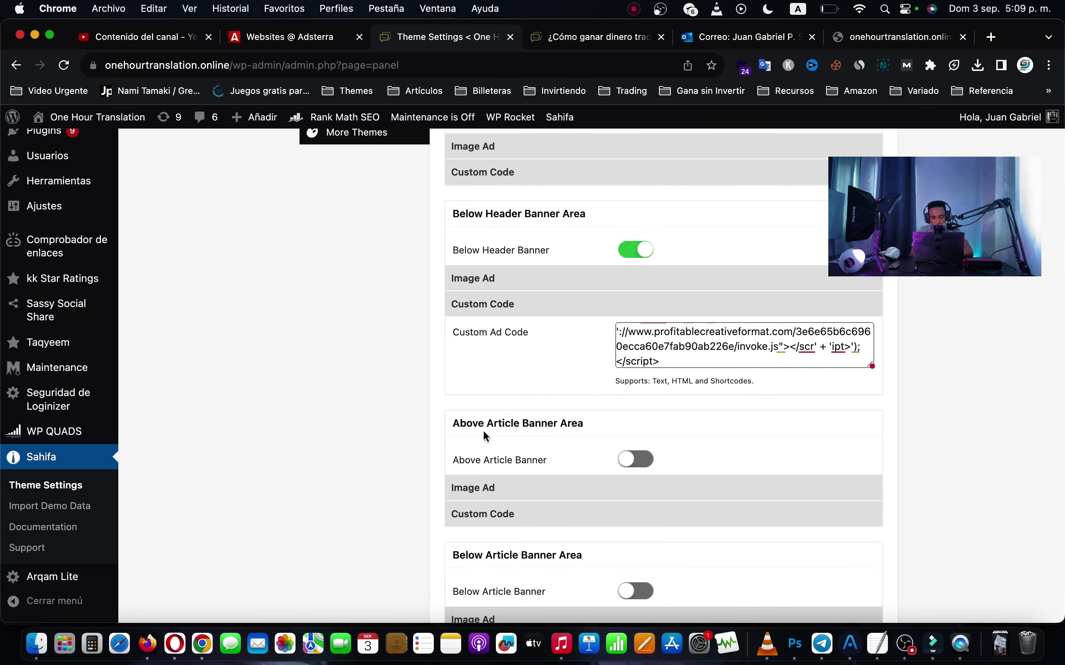
pyautogui.scroll(-4, 479, 430)
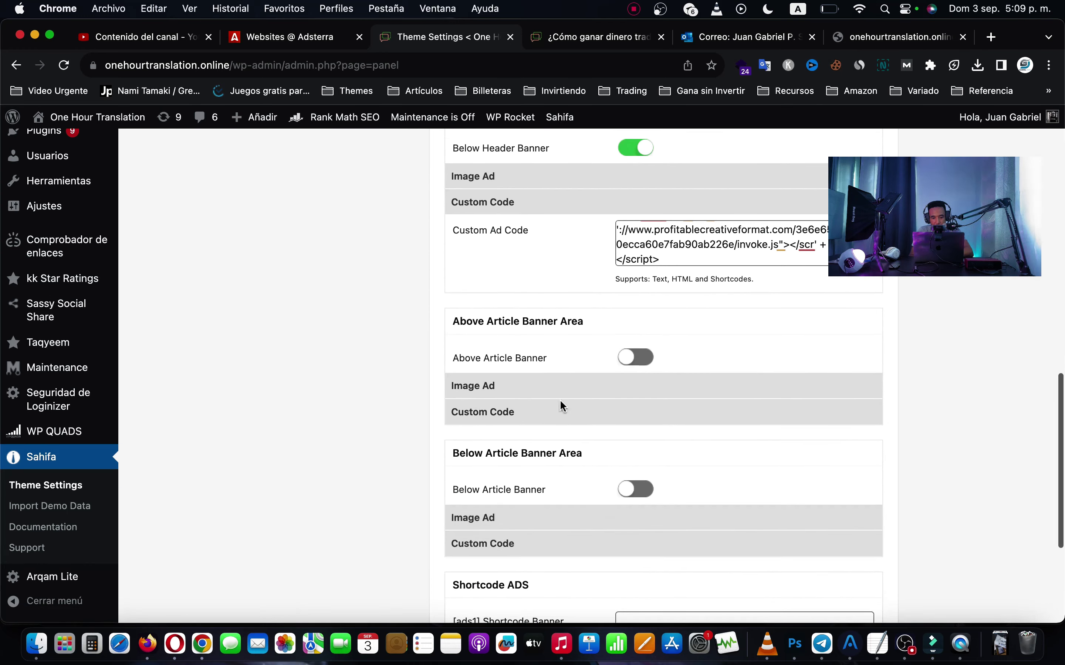
pyautogui.scroll(-3, 563, 416)
pyautogui.scroll(-4, 562, 425)
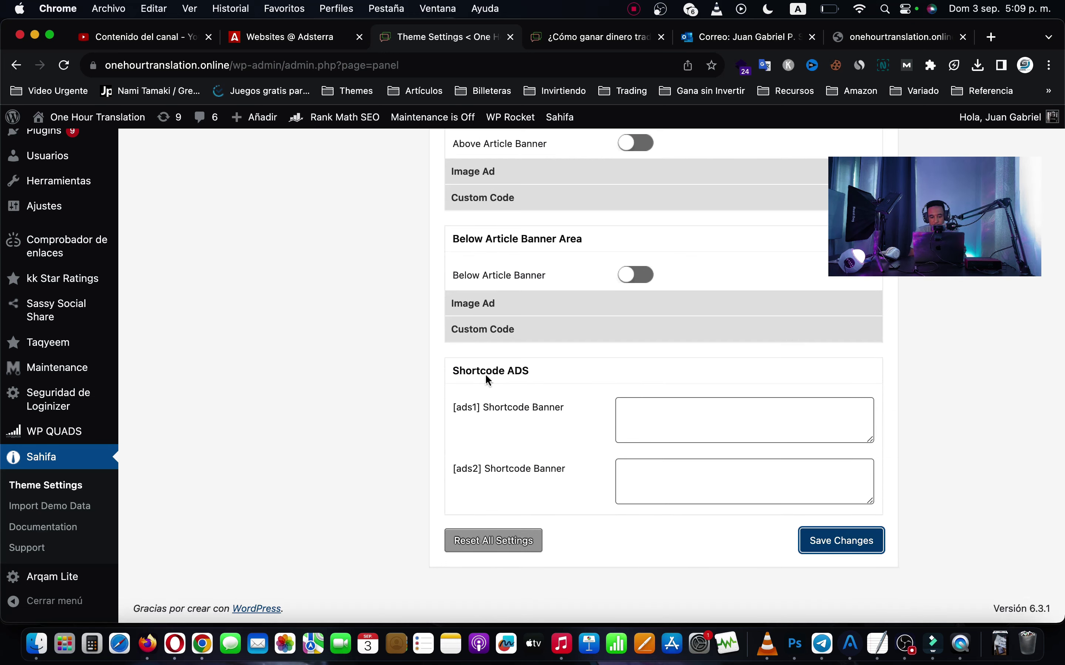
pyautogui.click(657, 423)
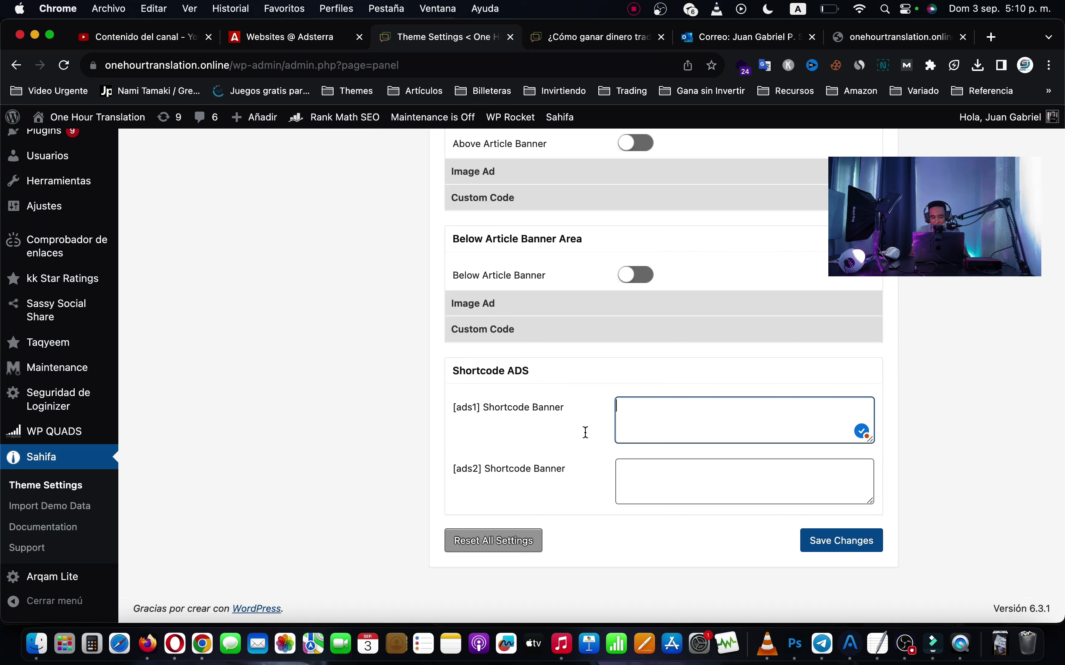
pyautogui.tripleClick(479, 410)
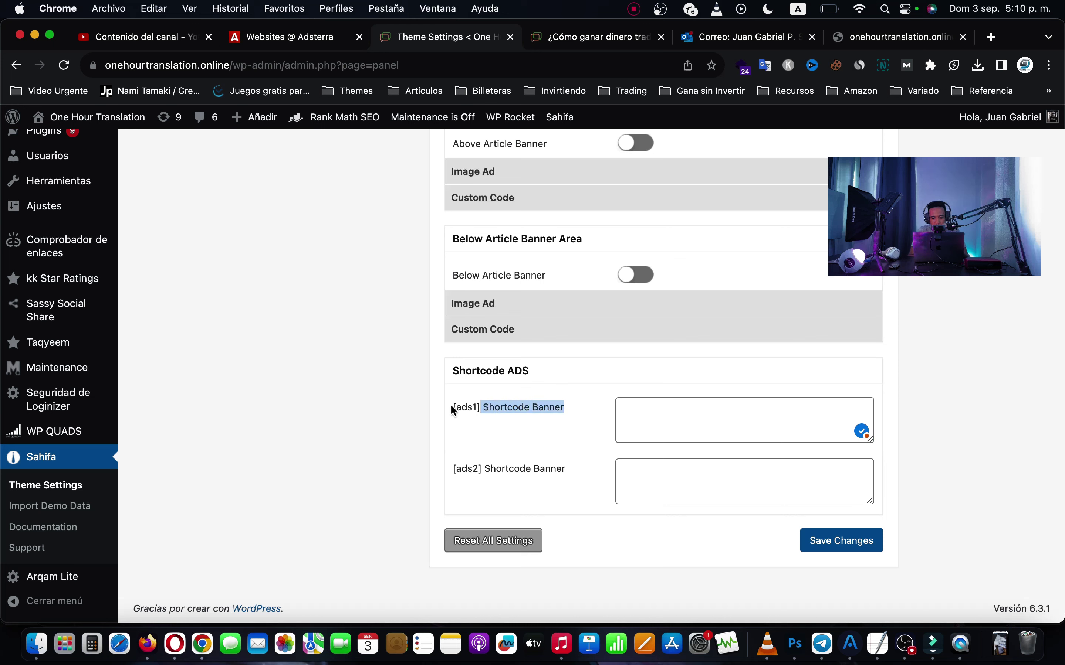
pyautogui.moveTo(454, 410); pyautogui.dragTo(481, 411)
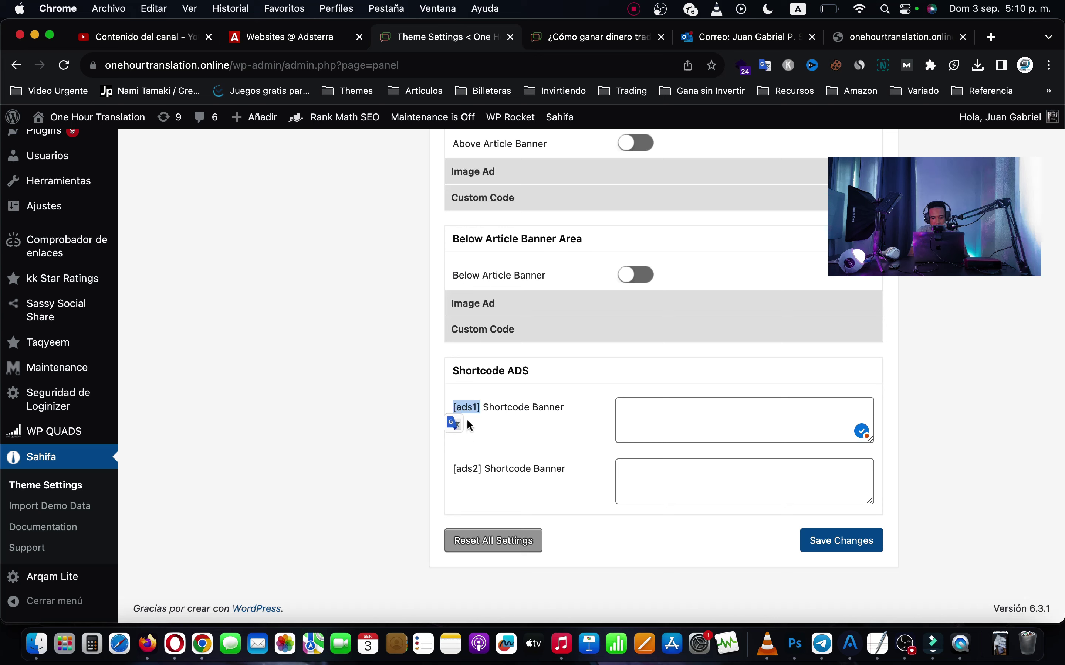
pyautogui.press('super+c')
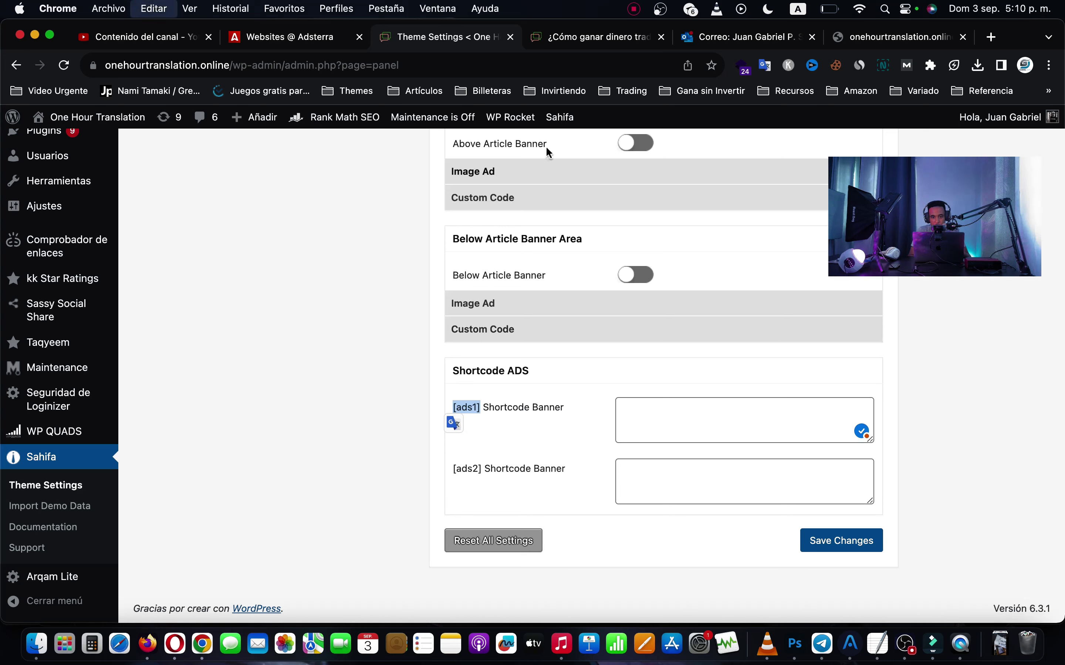
pyautogui.click(743, 37)
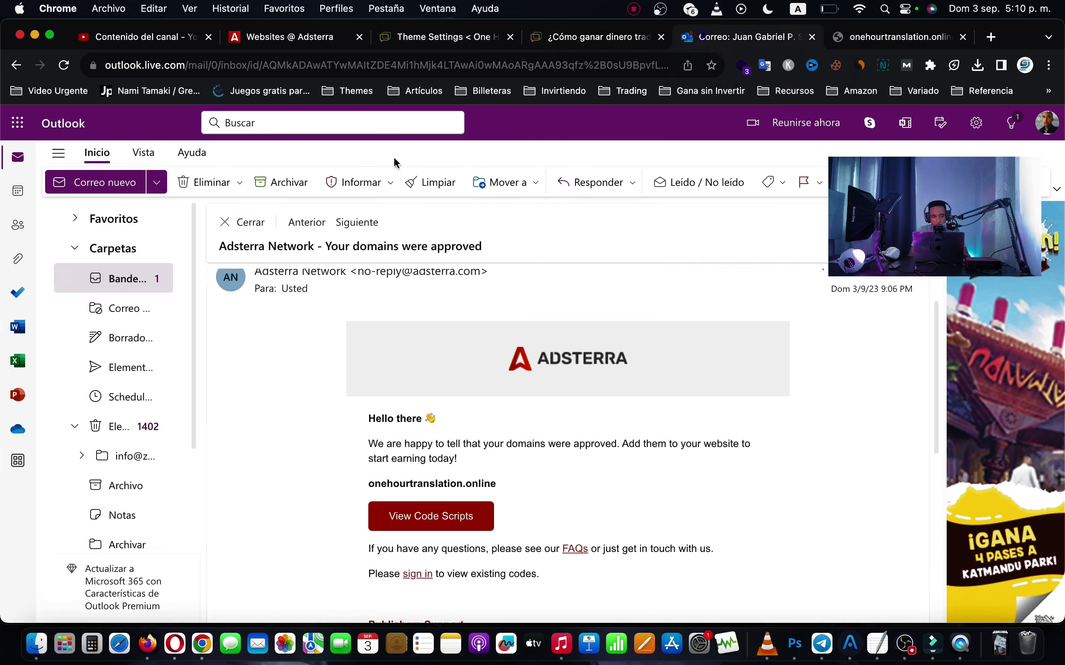
pyautogui.click(240, 223)
pyautogui.click(309, 275)
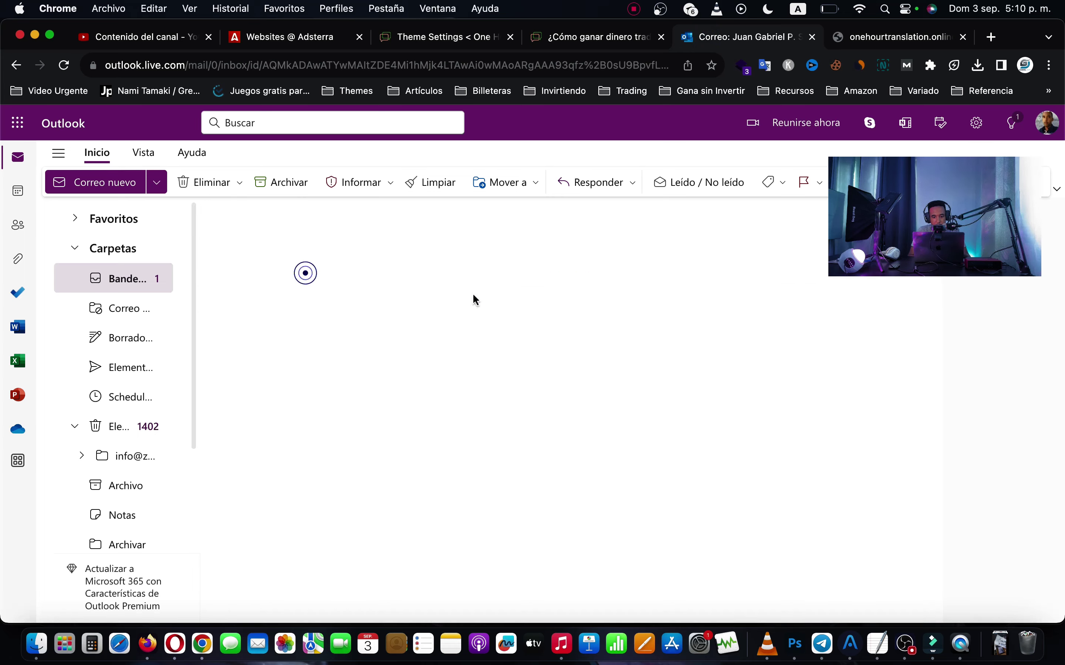
# - Return to the article about earning money translating text and open it for editing
pyautogui.click(594, 36)
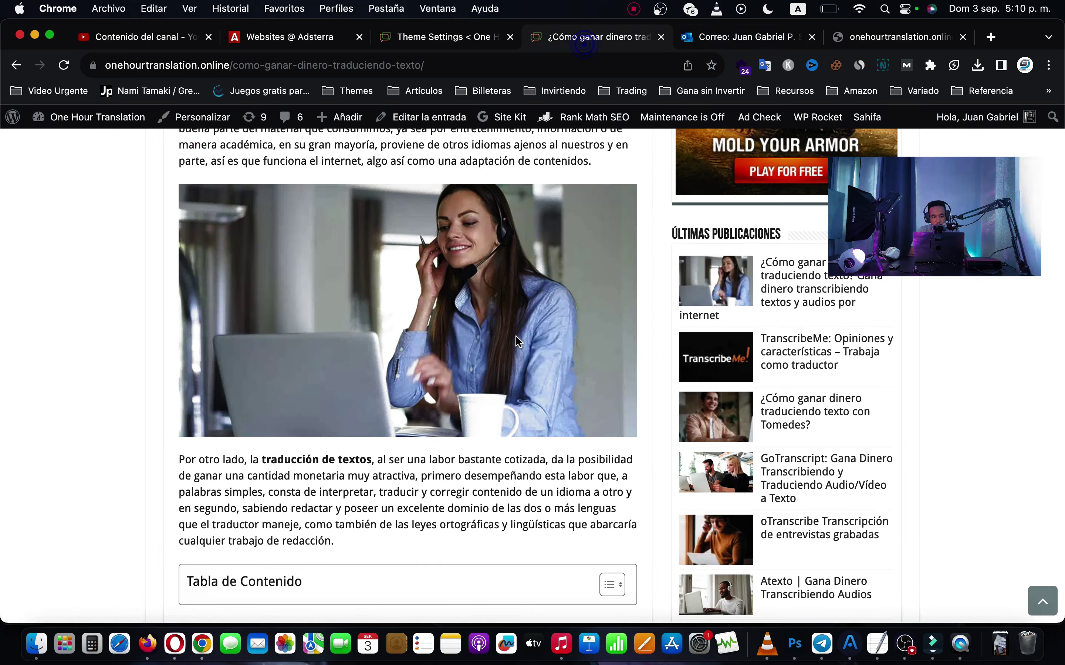
pyautogui.scroll(8, 515, 335)
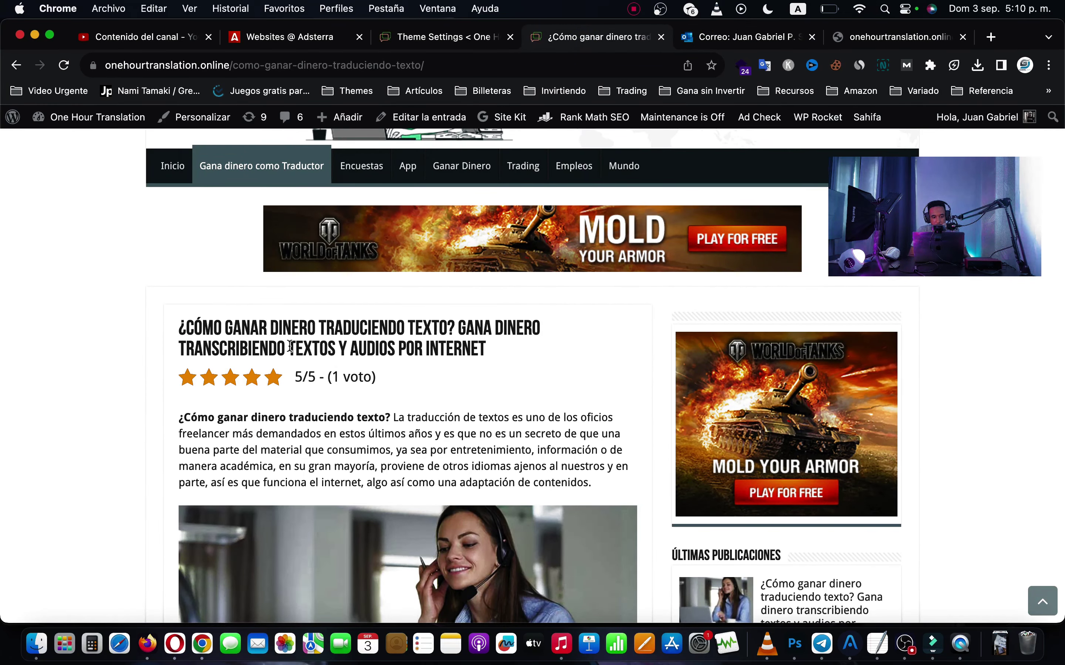
pyautogui.scroll(-5, 383, 379)
pyautogui.click(426, 117)
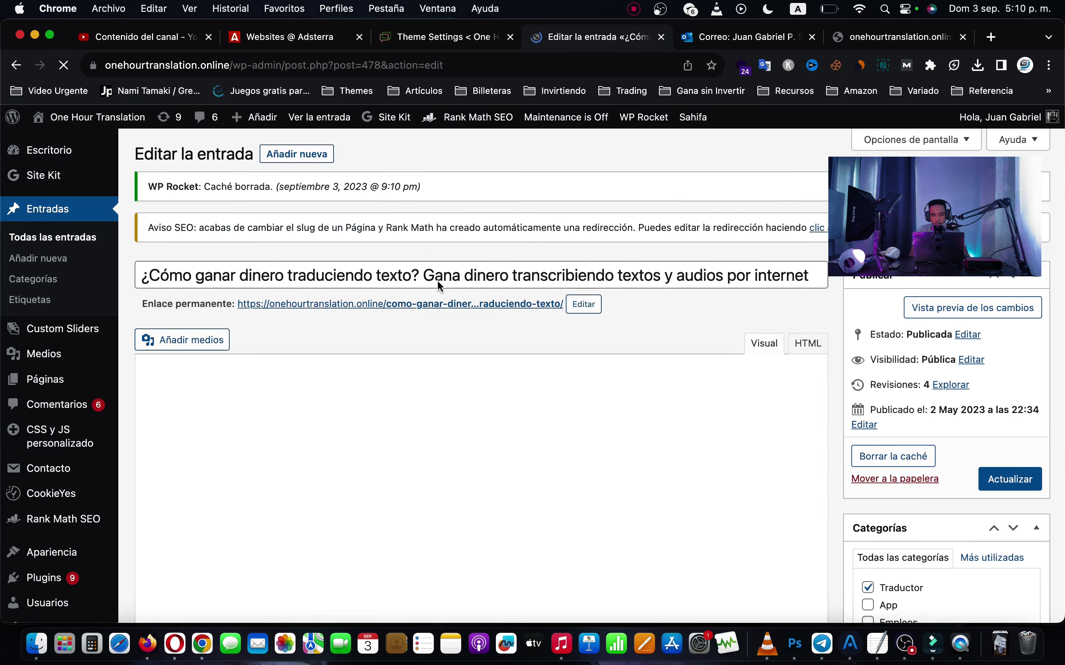
# - Insert the [ads1] shortcode as a new paragraph above the heading "One Hour Translation: Importancia de una plataforma de empleos para traductores"
pyautogui.scroll(-10, 453, 348)
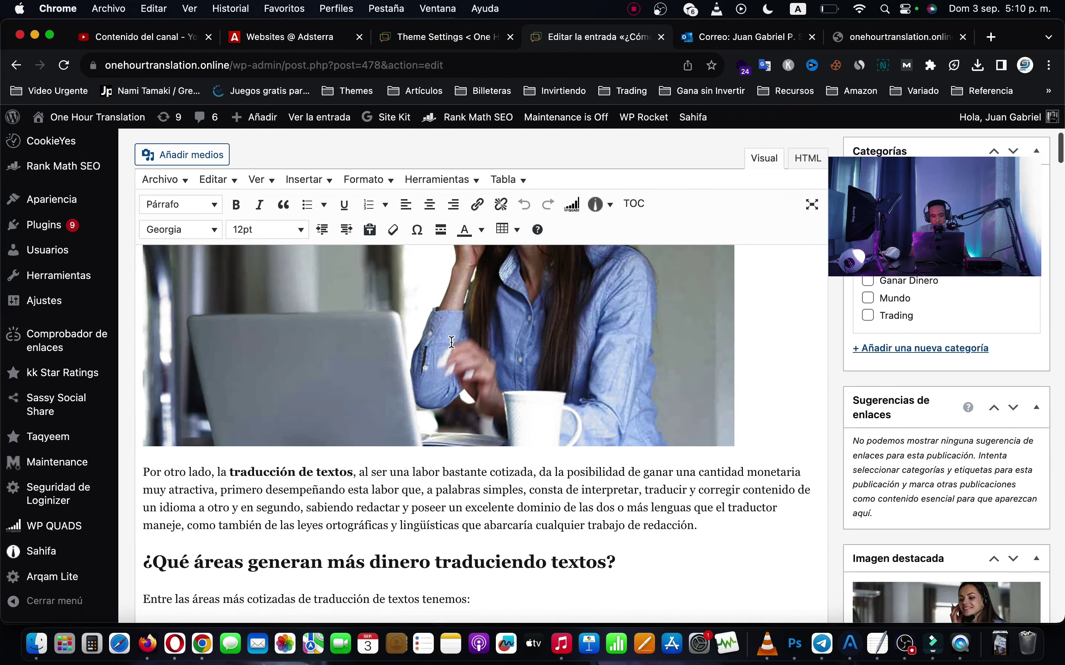
pyautogui.scroll(-8, 451, 342)
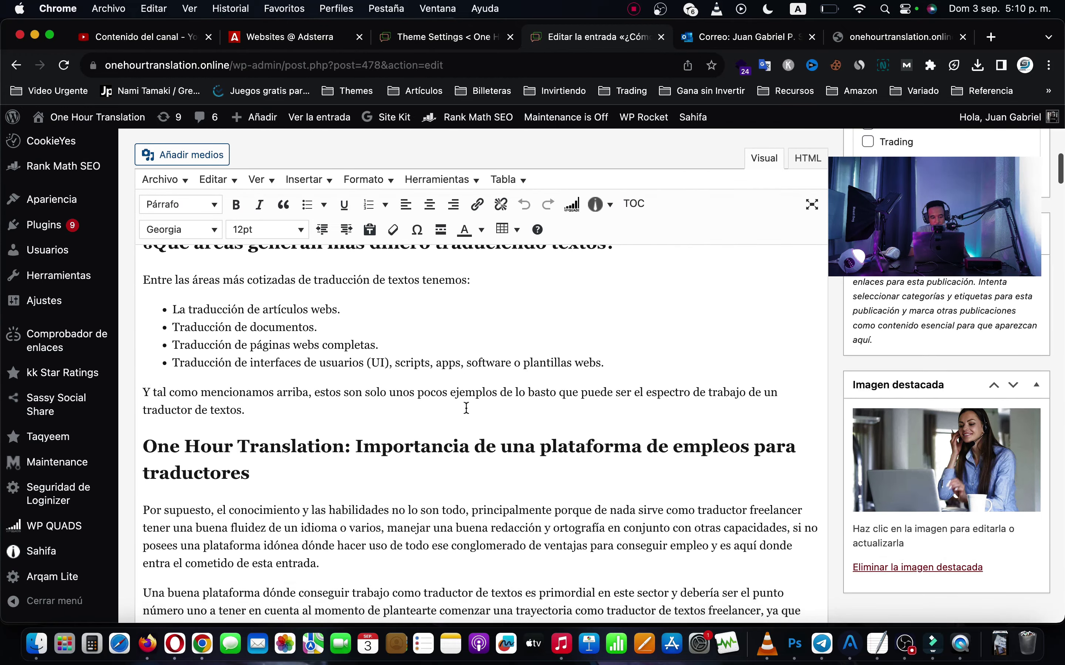
pyautogui.click(271, 412)
pyautogui.press('Return')
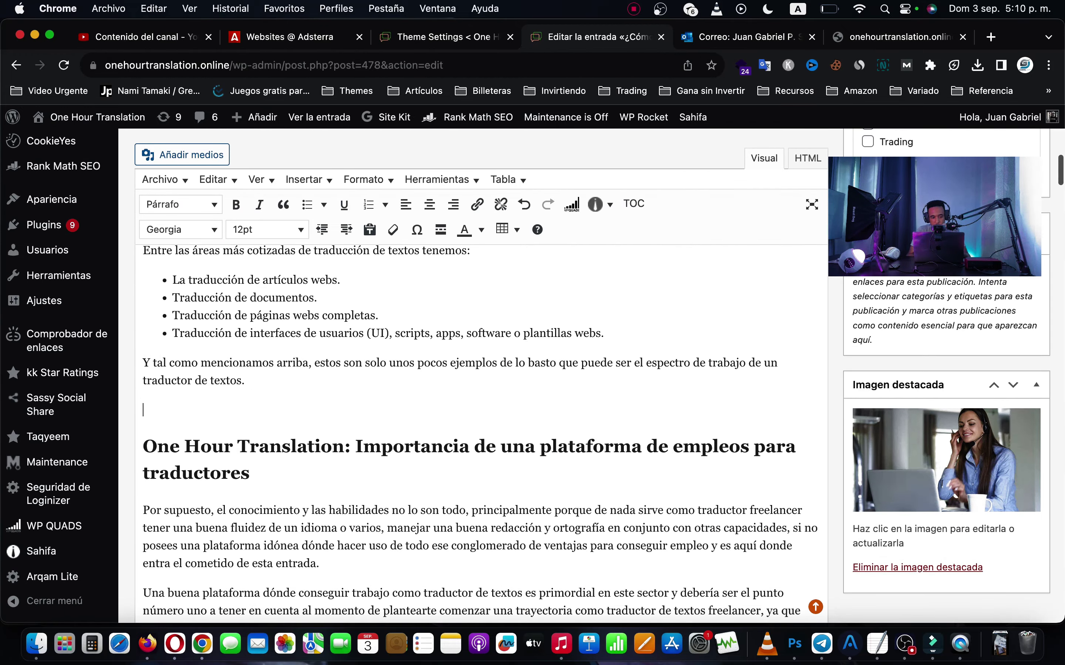
pyautogui.press('super+v')
# - Add the [ads1] shortcode on its own line after the first paragraph of "La creciente demanda de traductores en línea"
pyautogui.scroll(-20, 227, 451)
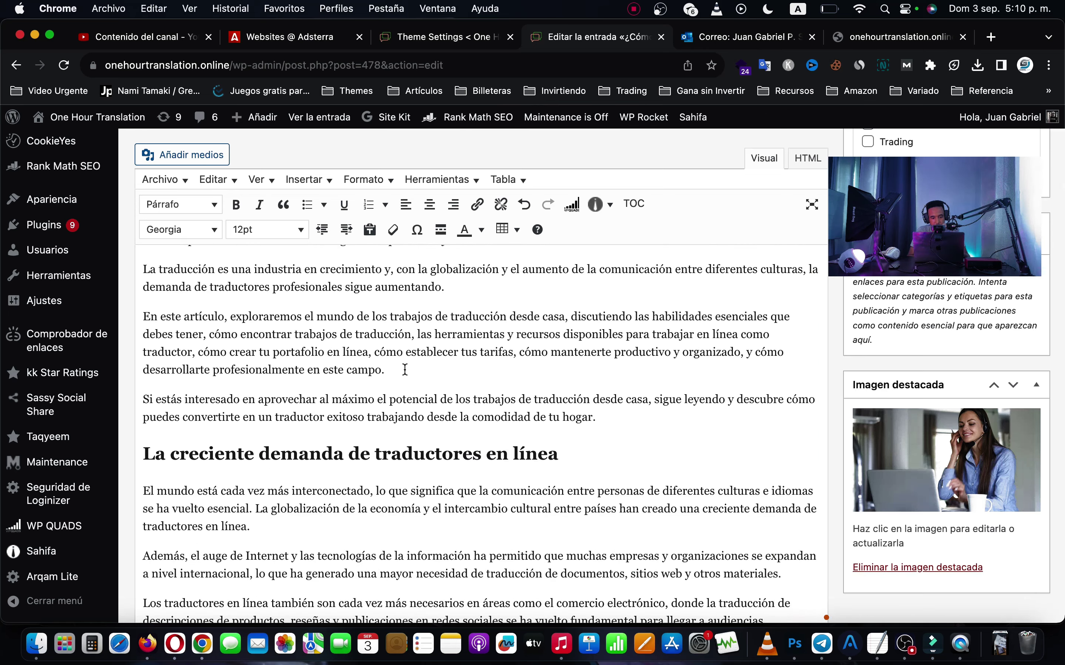
pyautogui.scroll(-5, 303, 413)
pyautogui.click(299, 410)
pyautogui.press('Return')
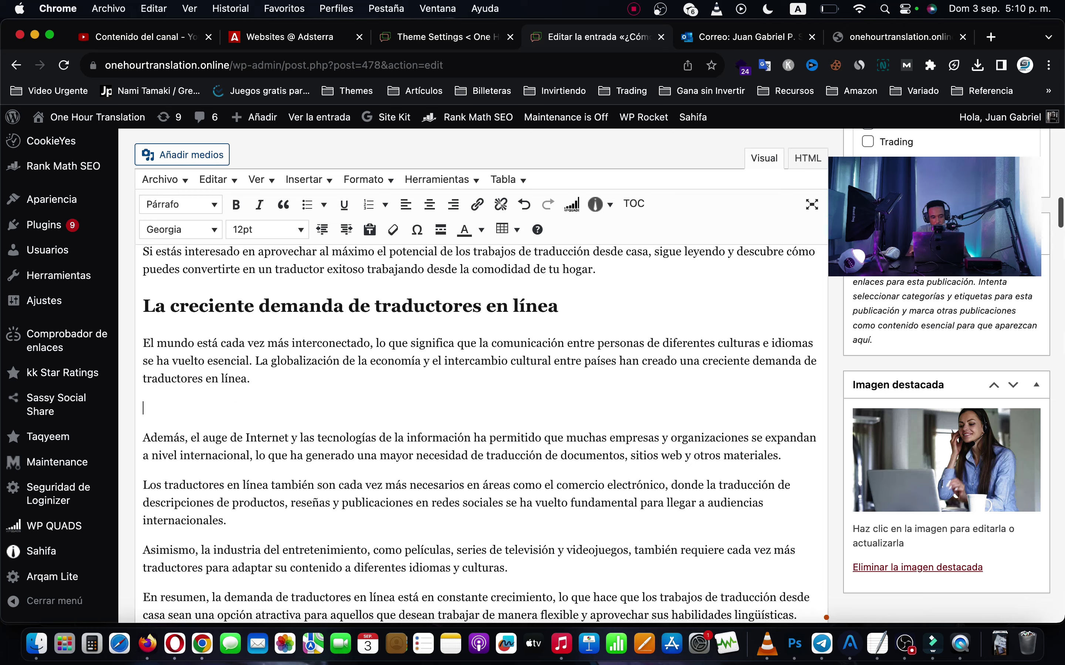
pyautogui.press('super+v')
# - Add the [ads1] shortcode after the introductory paragraph of "Cómo encontrar trabajos de traducción desde casa"
pyautogui.scroll(-5, 299, 410)
pyautogui.scroll(-18, 480, 435)
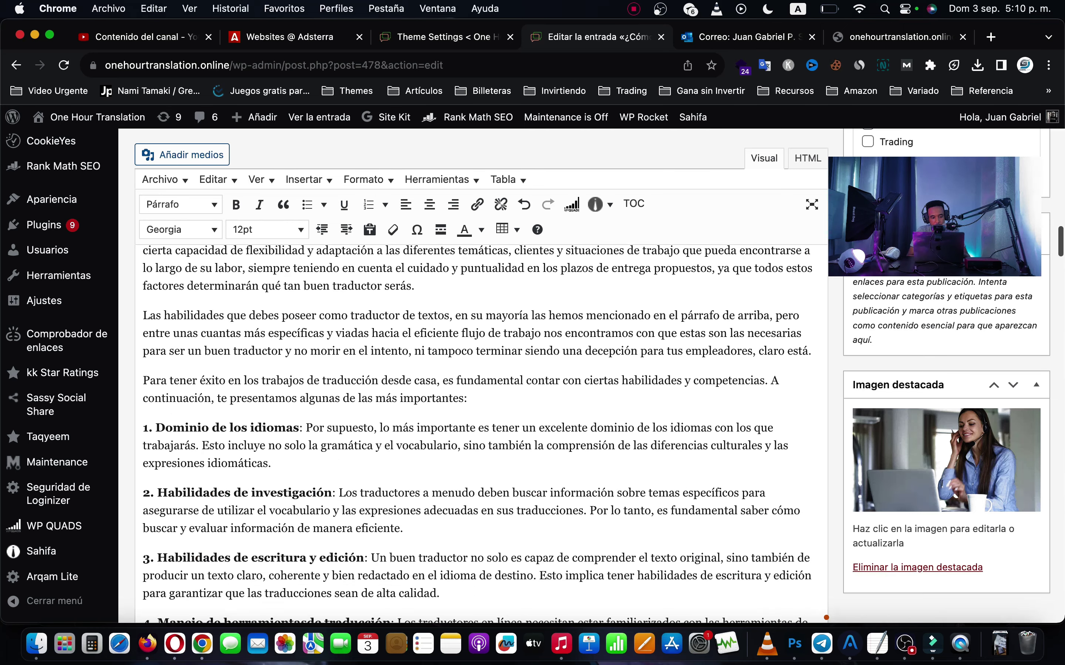
pyautogui.scroll(-8, 300, 436)
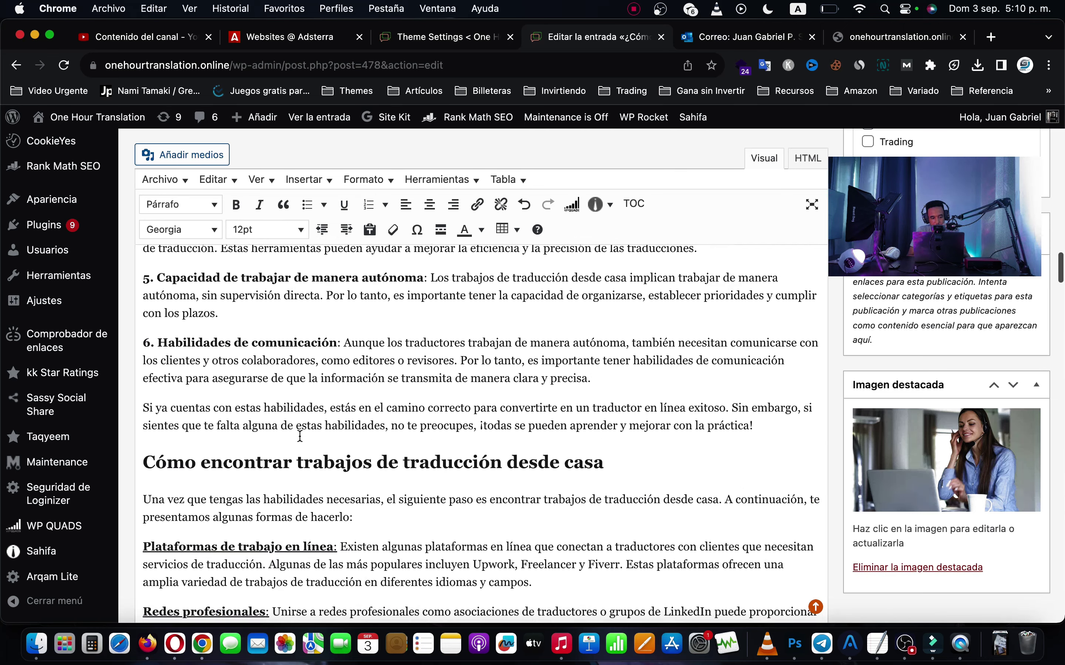
pyautogui.press('Return')
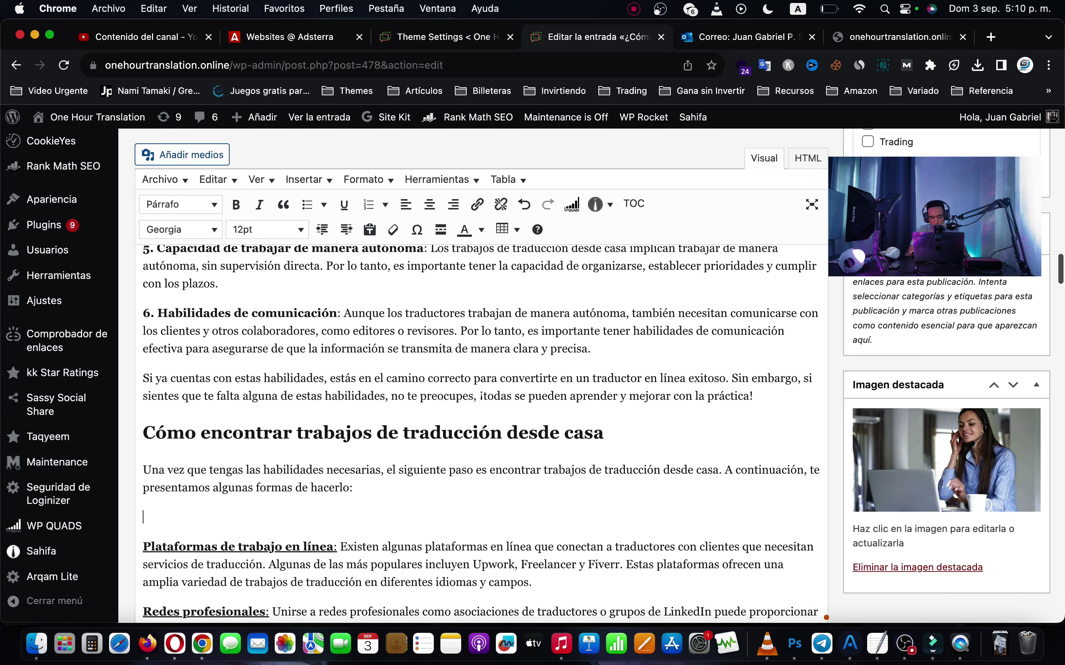
pyautogui.press('super+v')
# - Insert the [ads1] shortcode below the "1. Programas de TAO" item in the tools and resources section
pyautogui.scroll(-15, 381, 517)
pyautogui.scroll(-10, 247, 449)
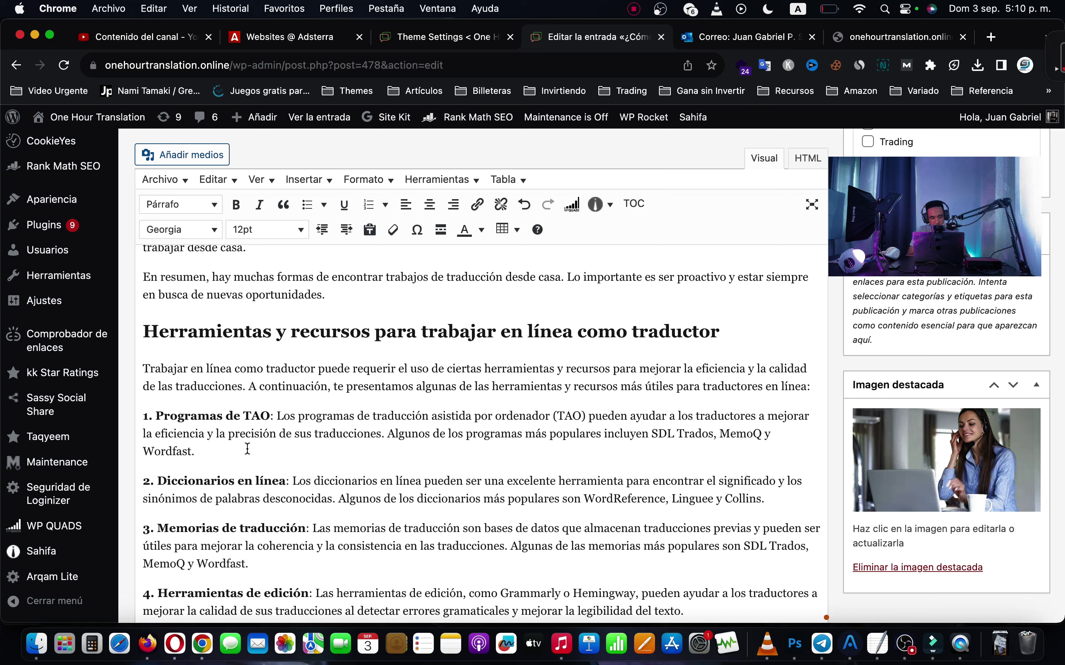
pyautogui.click(247, 449)
pyautogui.press('Return')
pyautogui.press('super+v')
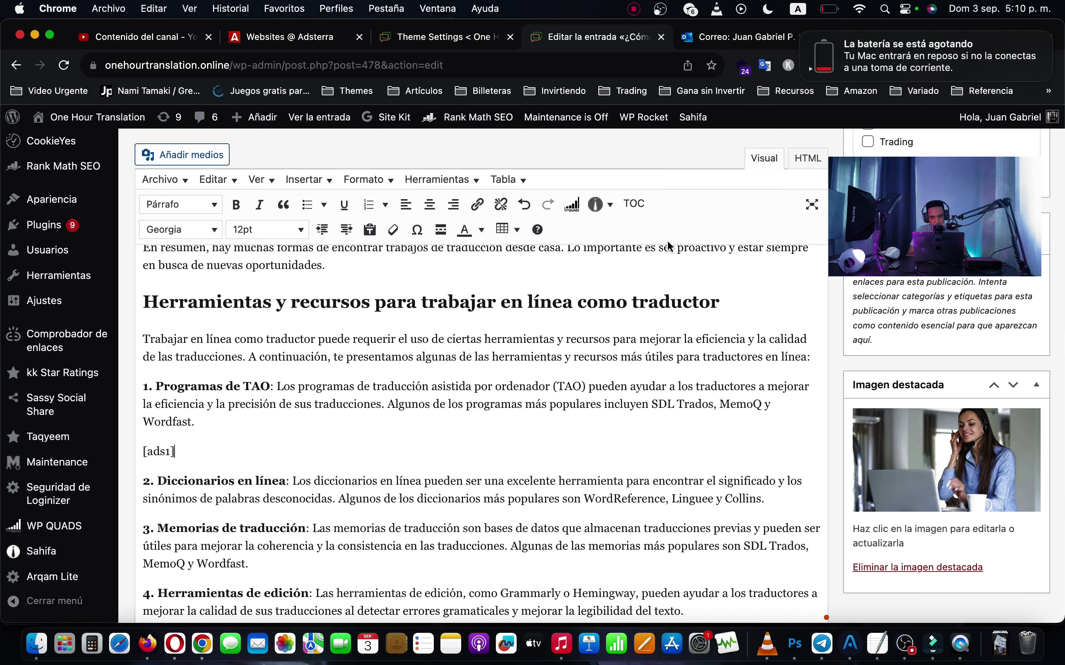
pyautogui.click(801, 35)
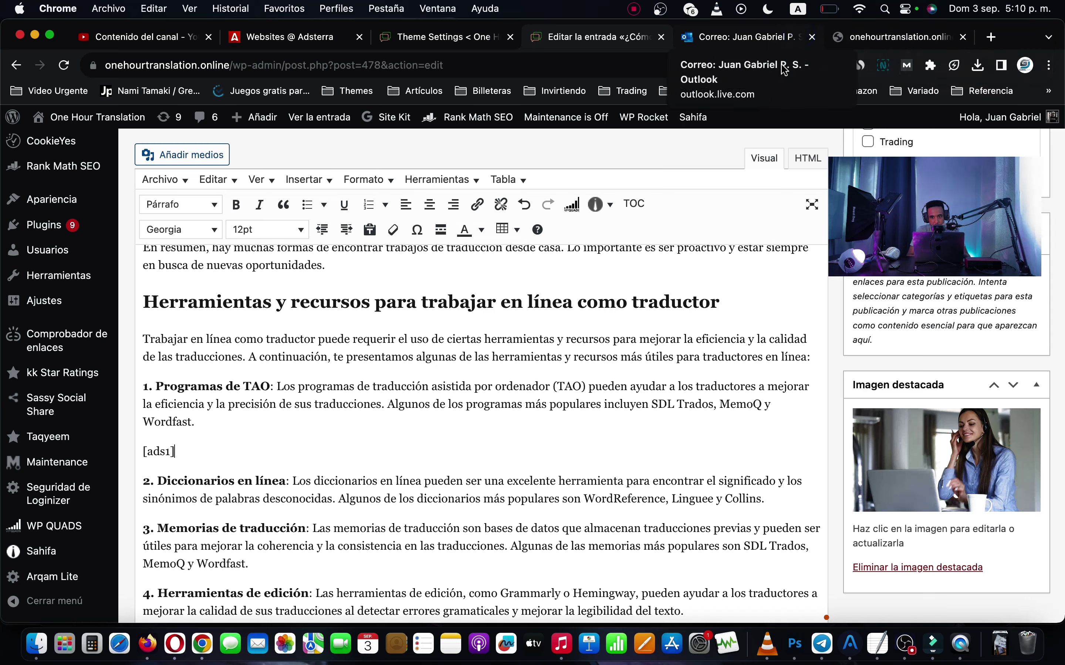
# - Insert the [ads1] shortcode after the introductory paragraph of "Cómo establecer tus tarifas de trabajos de traducción desde casa"
pyautogui.scroll(-15, 361, 465)
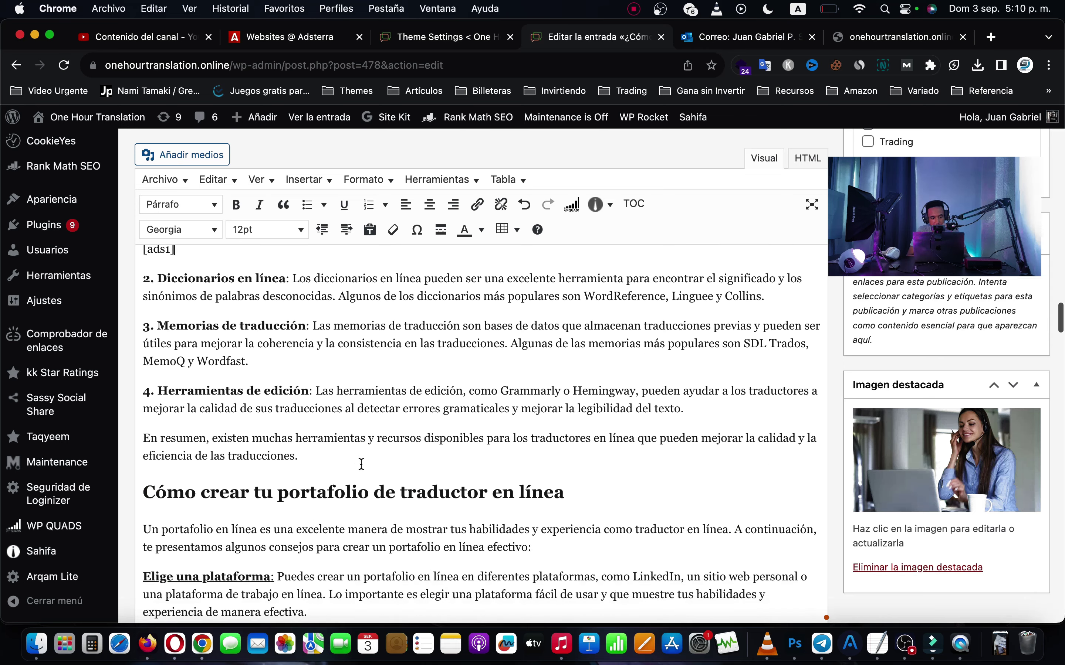
pyautogui.scroll(-4, 361, 464)
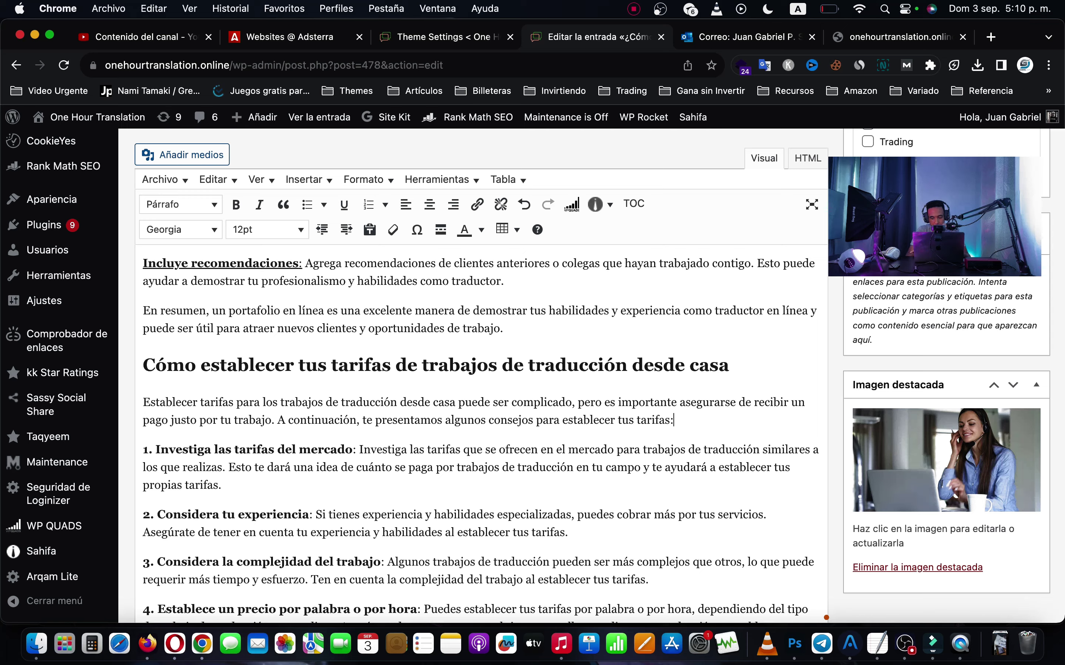
pyautogui.press('Return')
pyautogui.write('[ads1]')
# - Place the [ads1] shortcode between the introduction of "12 Plataformas para ganar dinero traduciendo textos y audios" and the Translated subheading
pyautogui.scroll(-10, 479, 431)
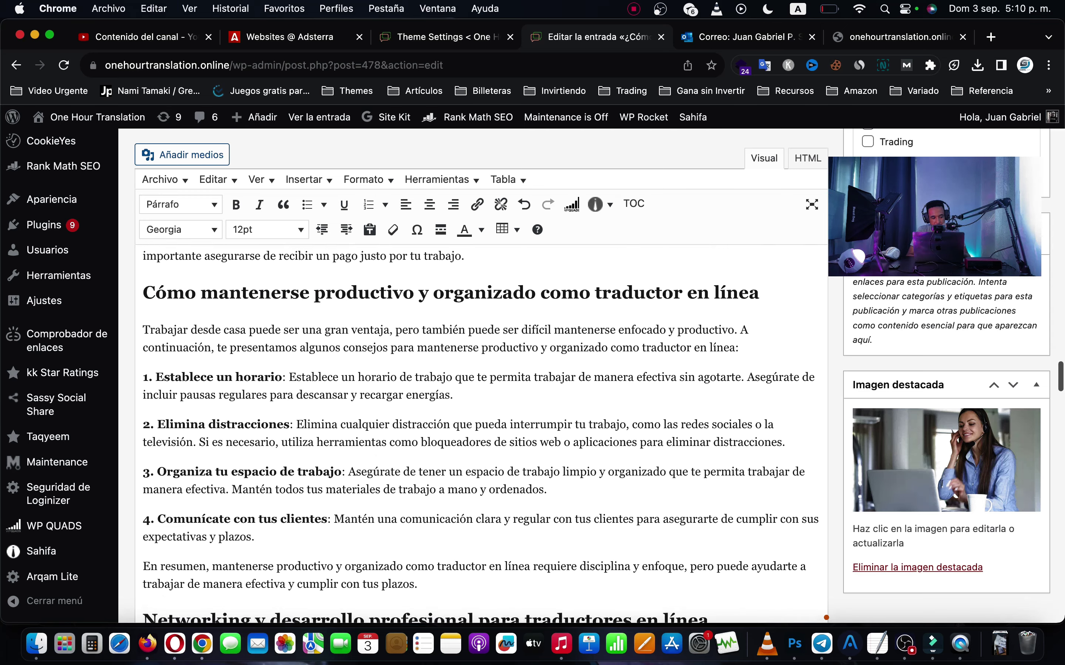
pyautogui.scroll(-15, 480, 437)
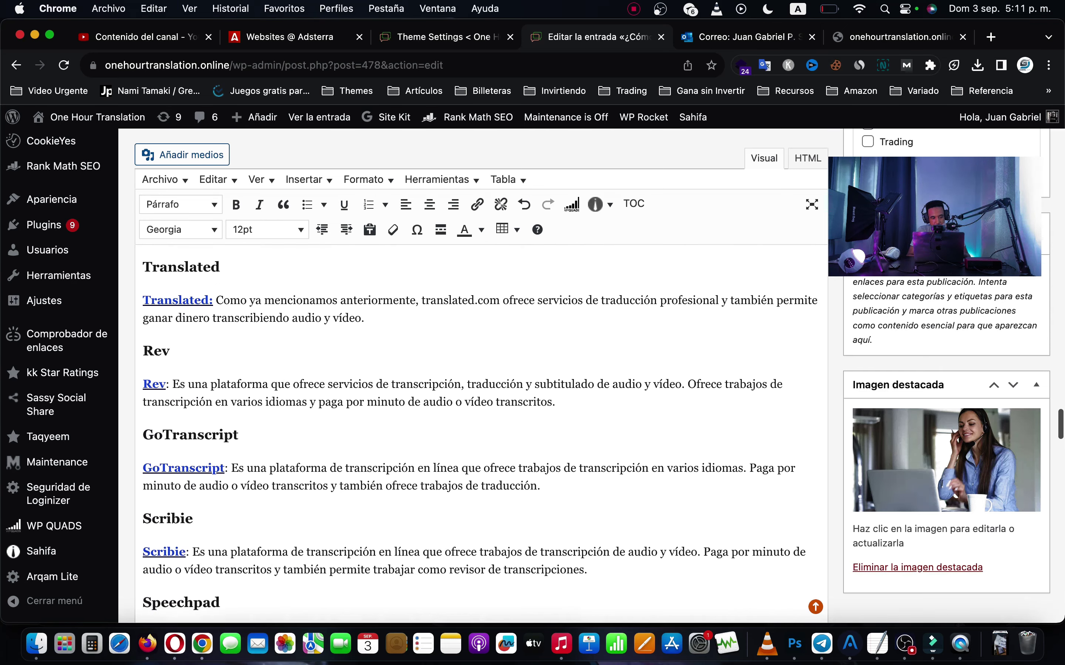
pyautogui.scroll(3, 604, 405)
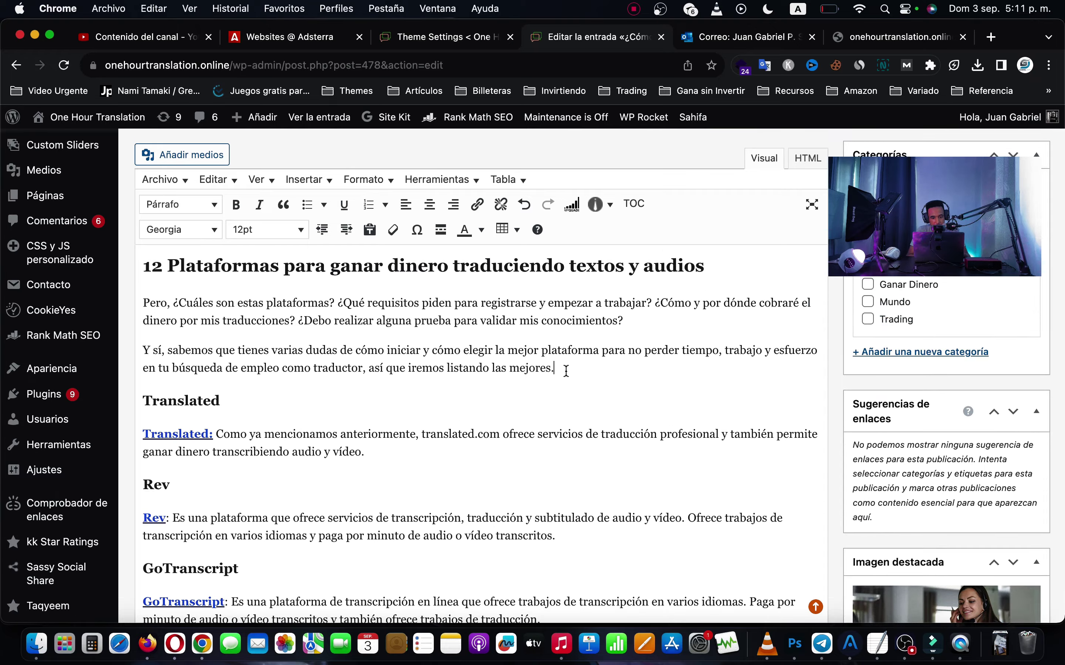
pyautogui.press('Return')
pyautogui.write('[ads1]')
# - Add the [ads1] shortcode in a new paragraph between the Fiverr section and the heading "Consejos para ganar dinero transcribiendo"
pyautogui.scroll(-15, 566, 396)
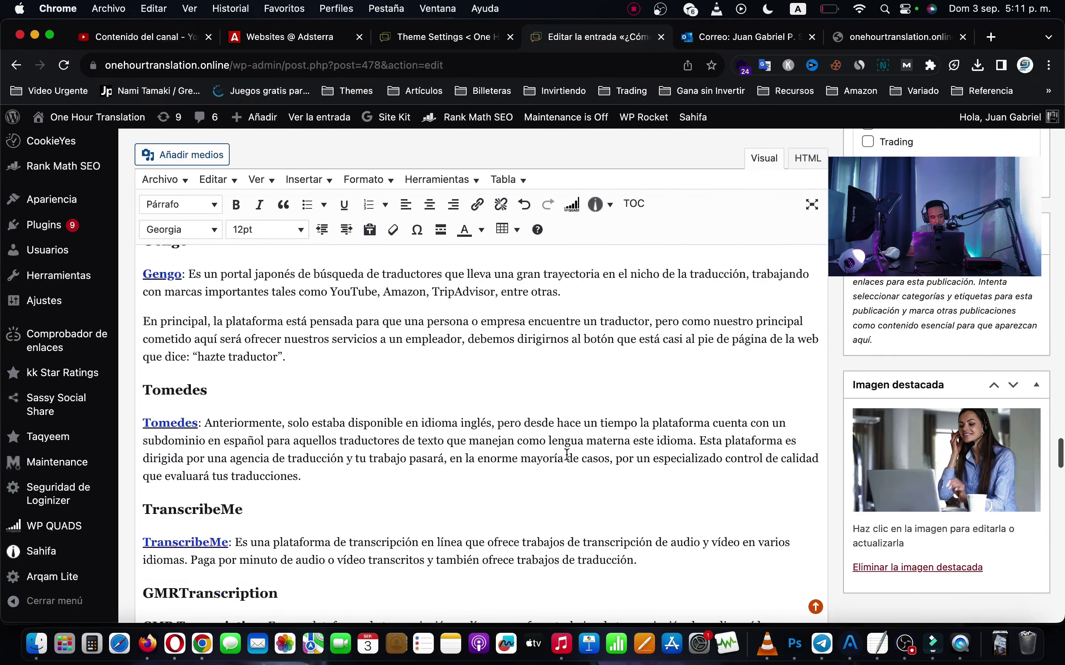
pyautogui.scroll(-10, 566, 455)
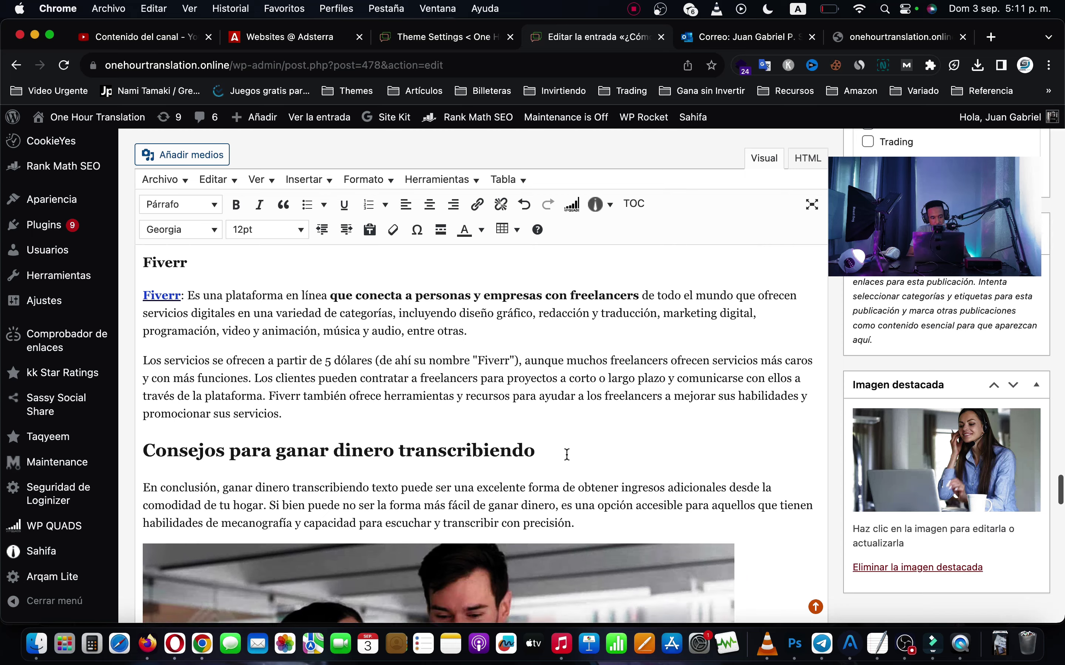
pyautogui.scroll(3, 566, 456)
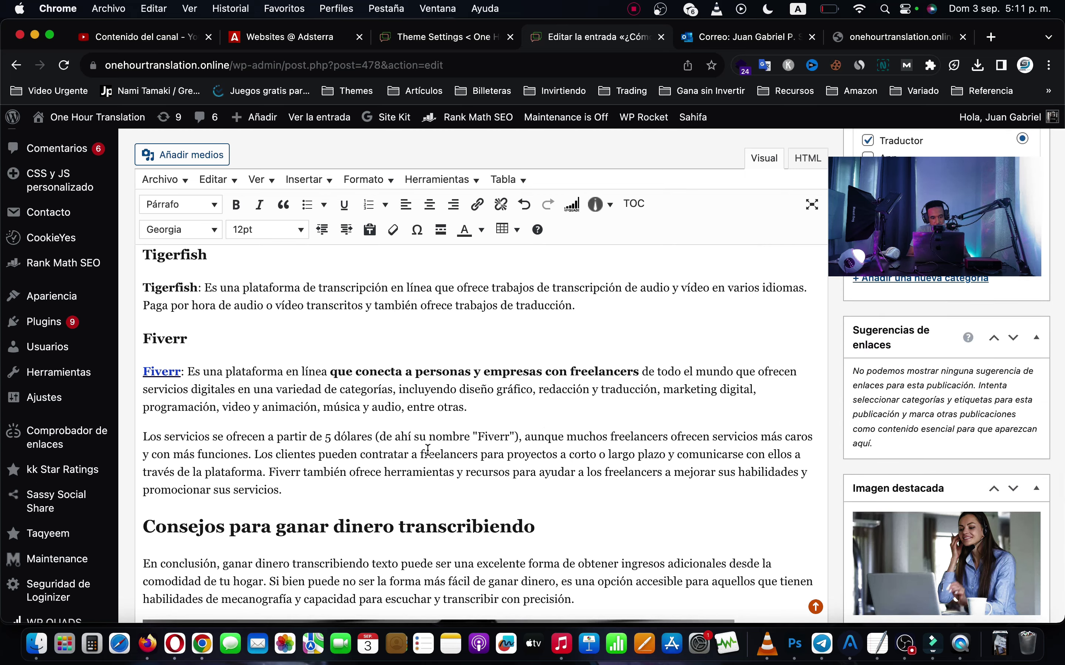
pyautogui.scroll(2, 427, 450)
pyautogui.scroll(-5, 334, 408)
pyautogui.press('Return')
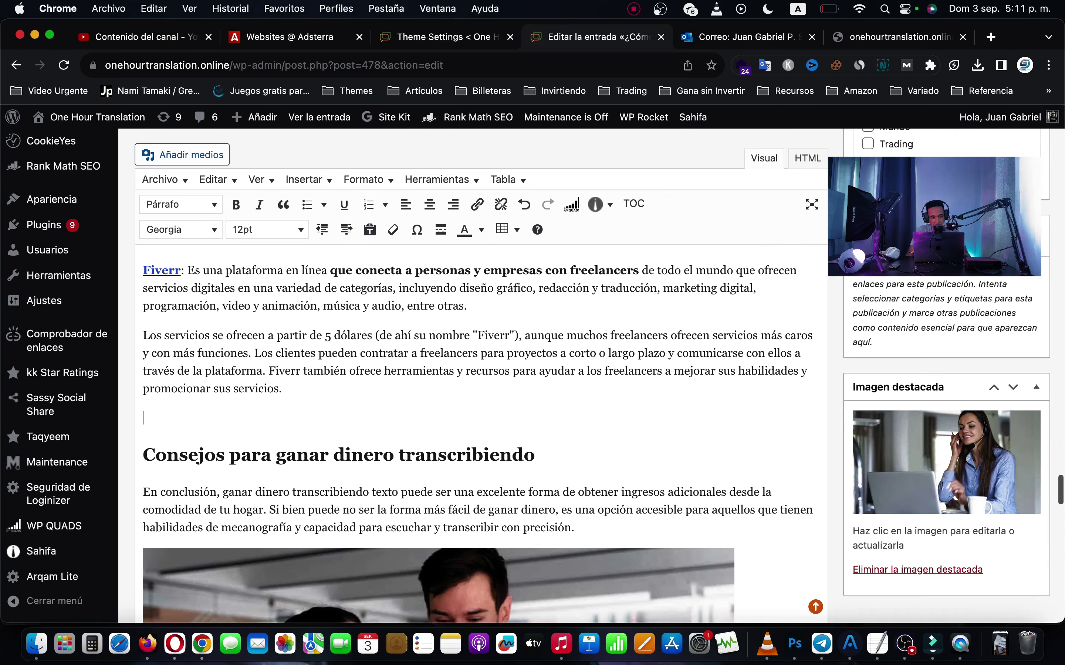
pyautogui.scroll(-10, 254, 399)
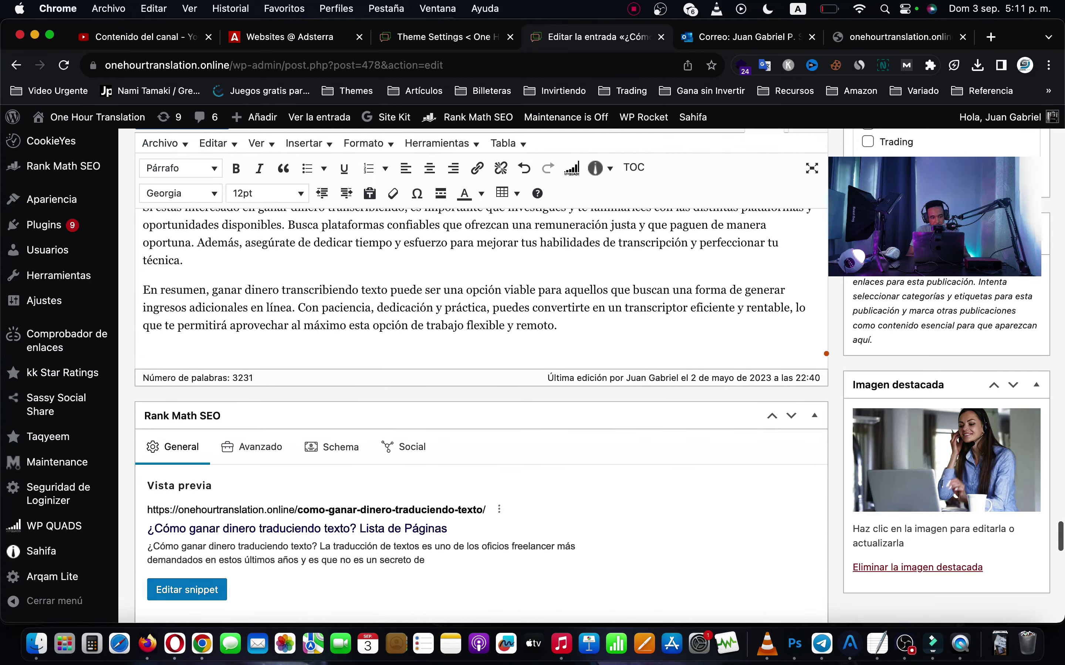
pyautogui.scroll(5, 252, 396)
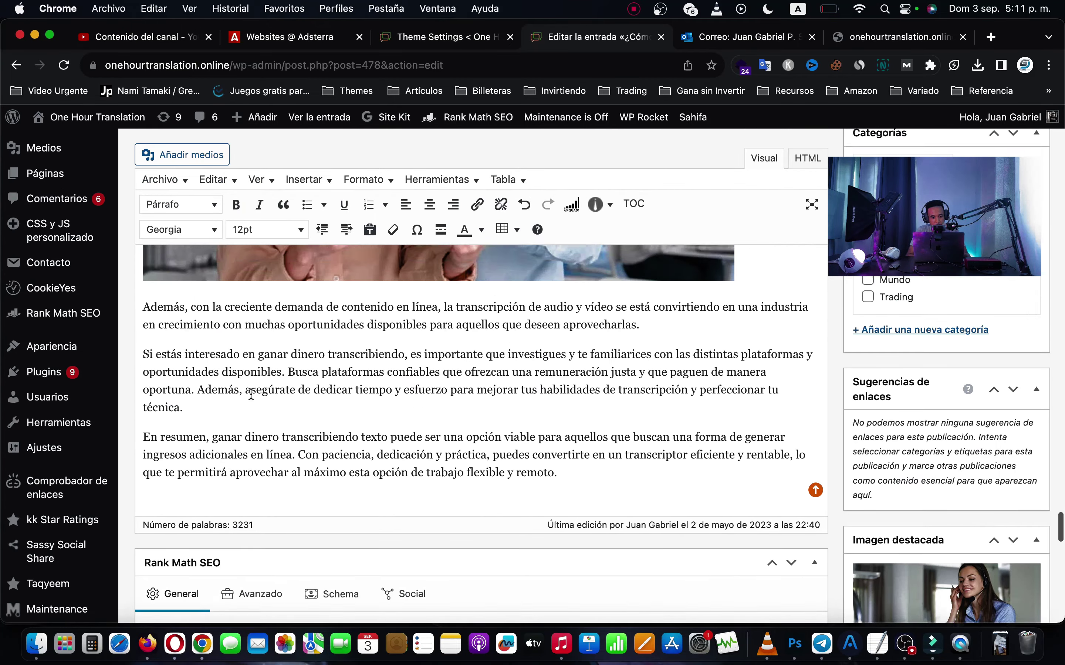
# - Insert the [ads1] shortcode in a new paragraph just before the closing "En resumen" paragraph and update the post
pyautogui.scroll(5, 252, 394)
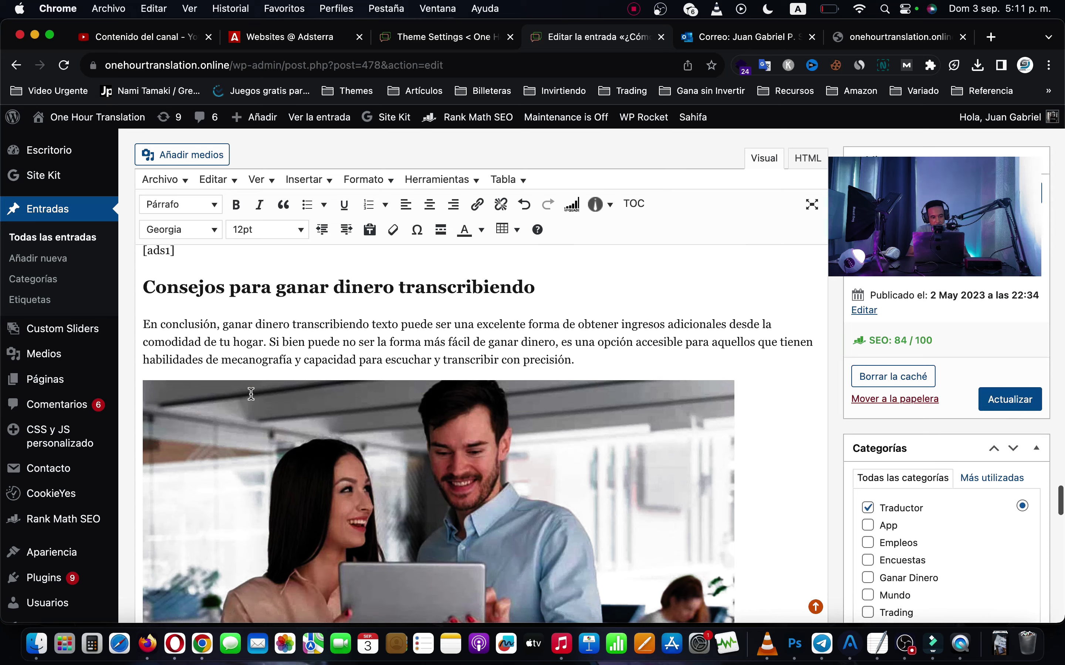
pyautogui.scroll(-10, 252, 393)
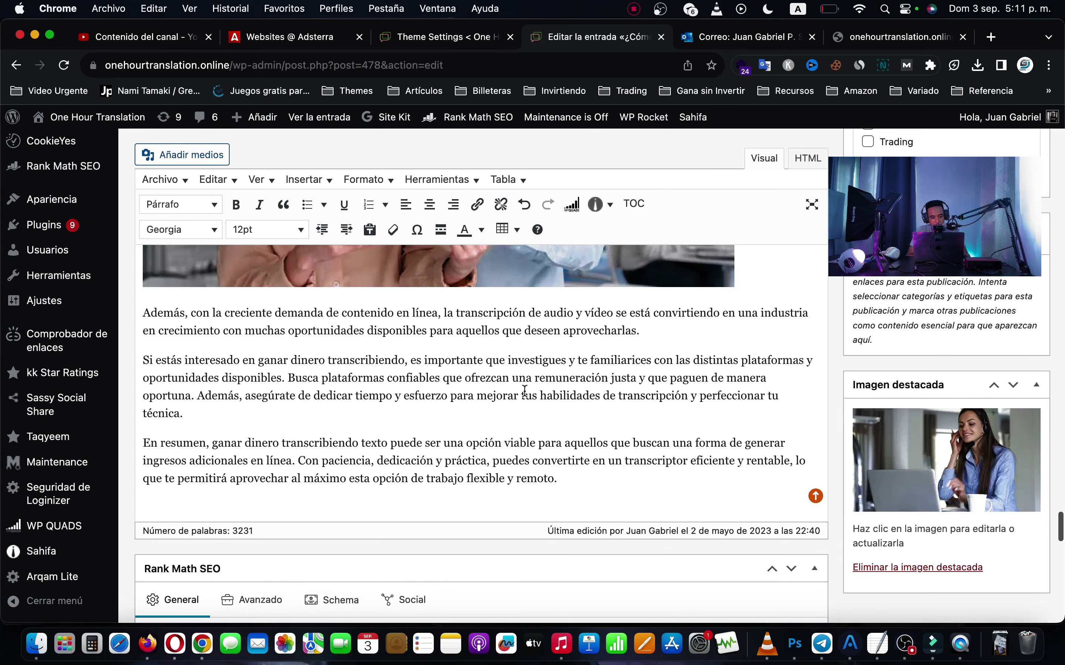
pyautogui.click(520, 421)
pyautogui.press('Return')
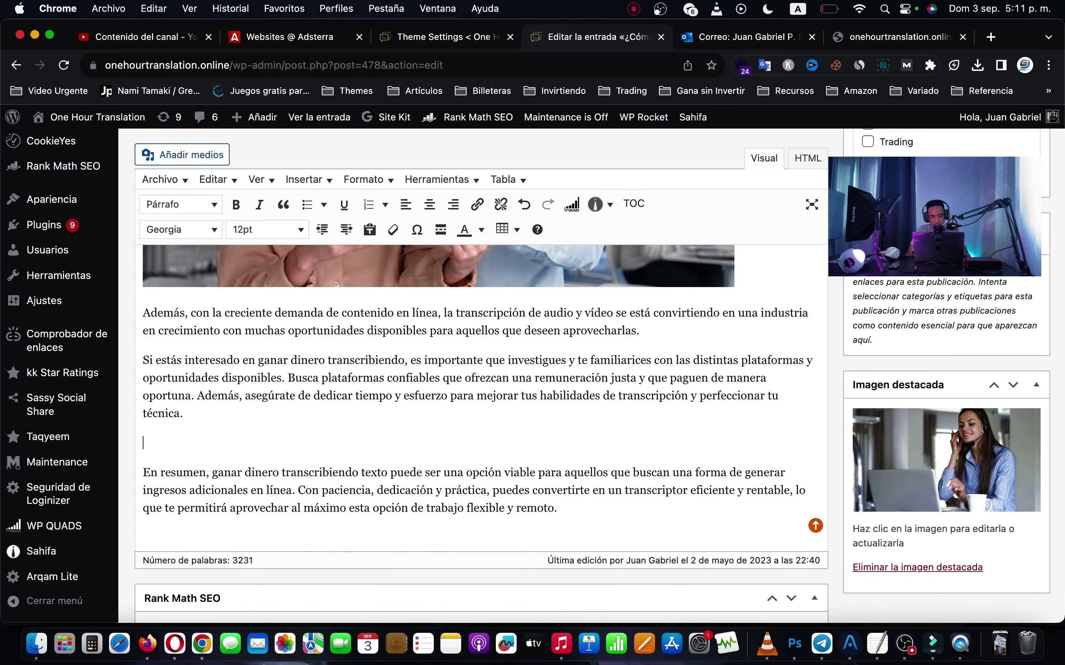
pyautogui.write('[ads1]')
pyautogui.scroll(10, 481, 433)
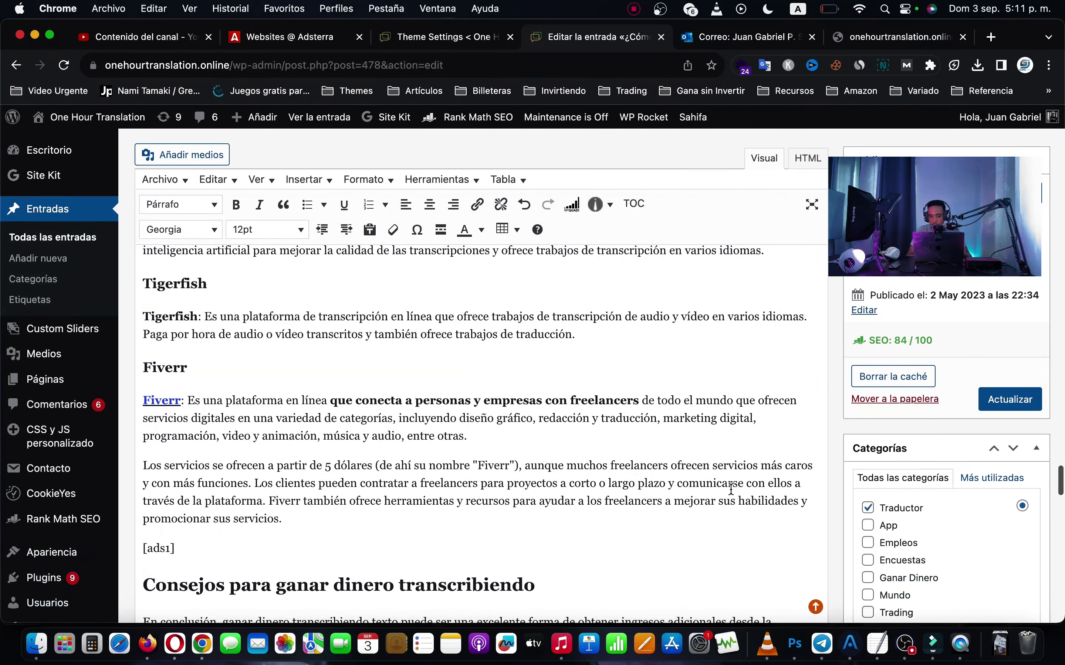
pyautogui.click(995, 401)
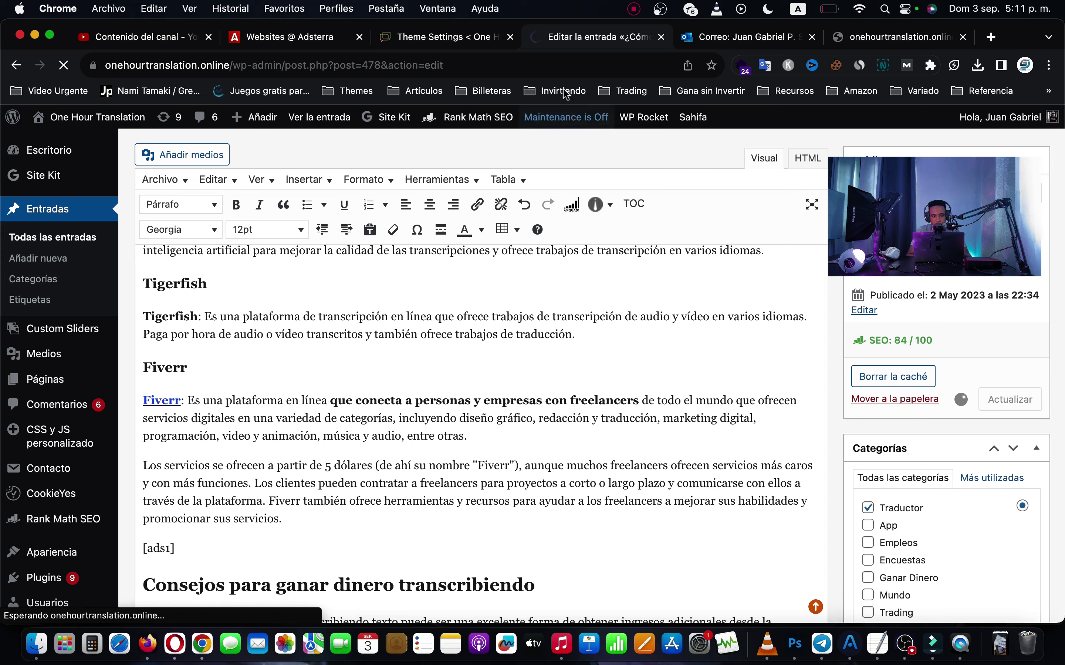
# - Switch to Adsterra, reload the websites list, expand onehourtranslation.online and open the code of its Native Banner unit
pyautogui.click(292, 35)
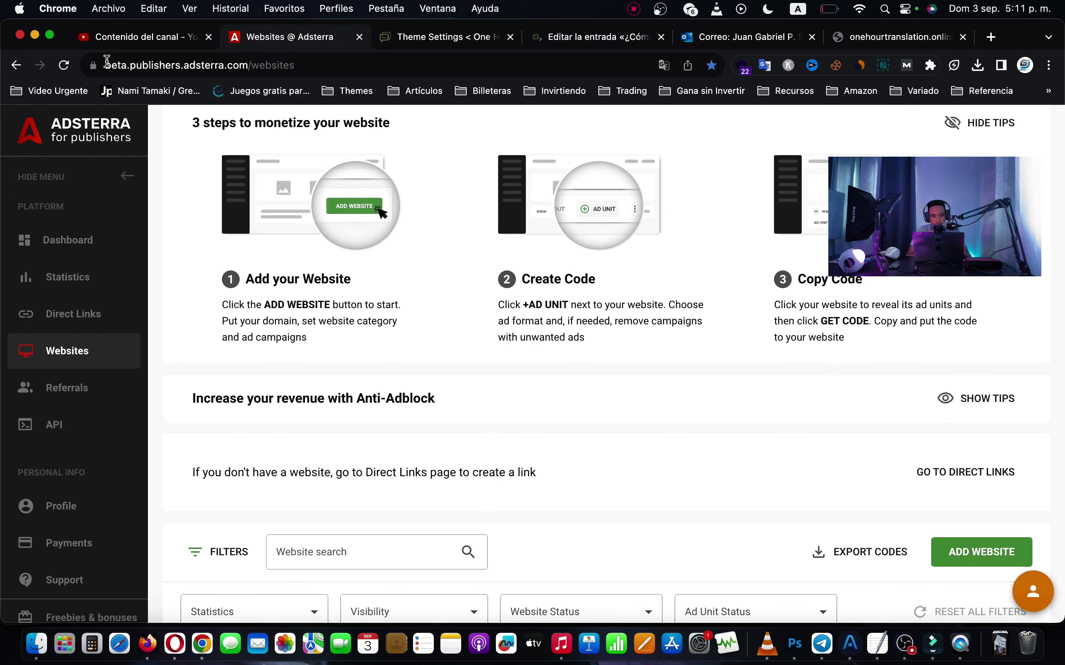
pyautogui.click(64, 65)
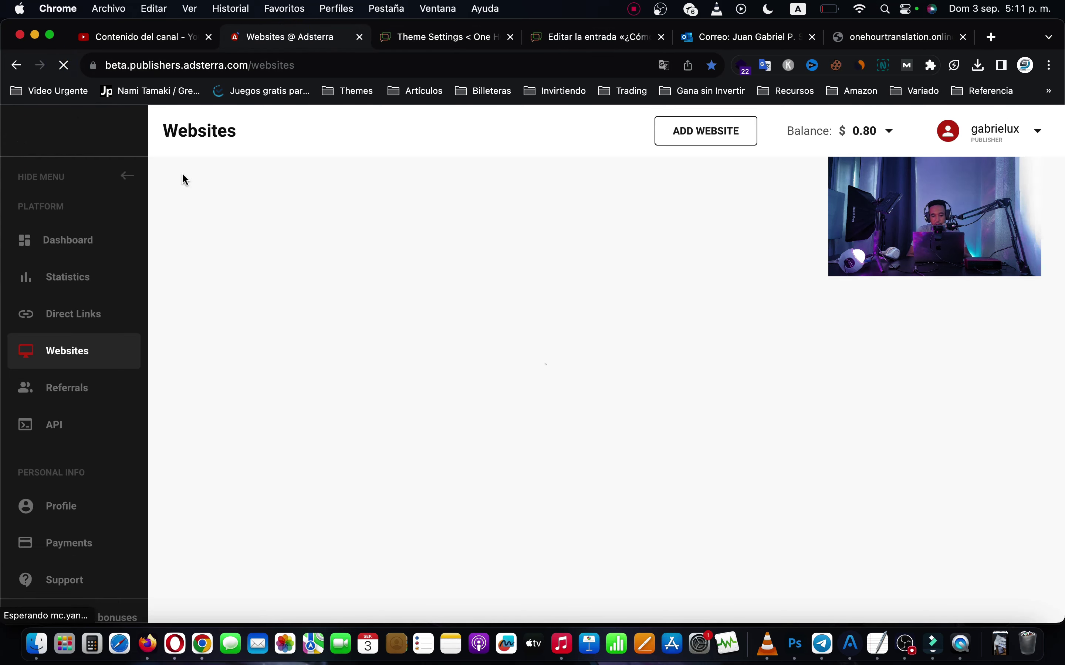
pyautogui.scroll(-5, 469, 457)
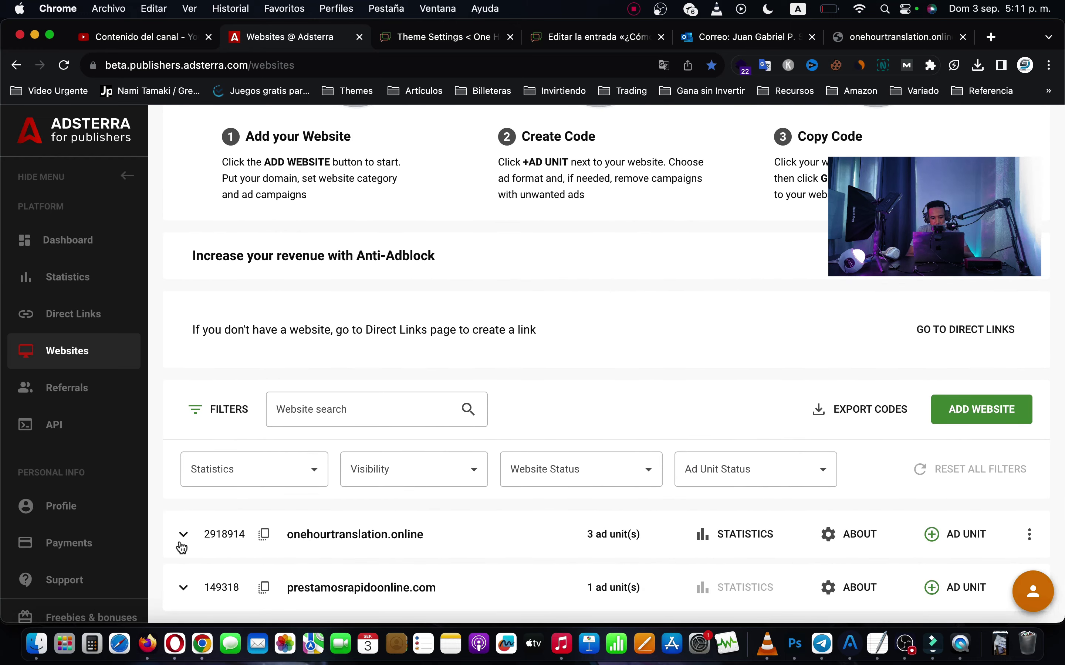
pyautogui.click(181, 544)
pyautogui.scroll(-3, 178, 543)
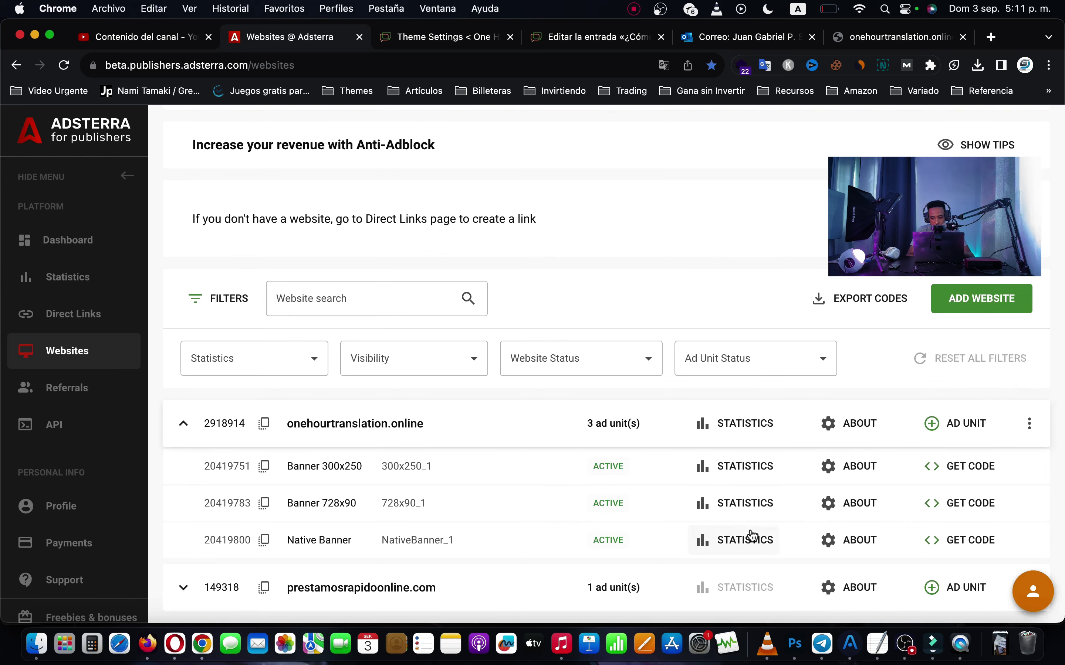
pyautogui.click(959, 541)
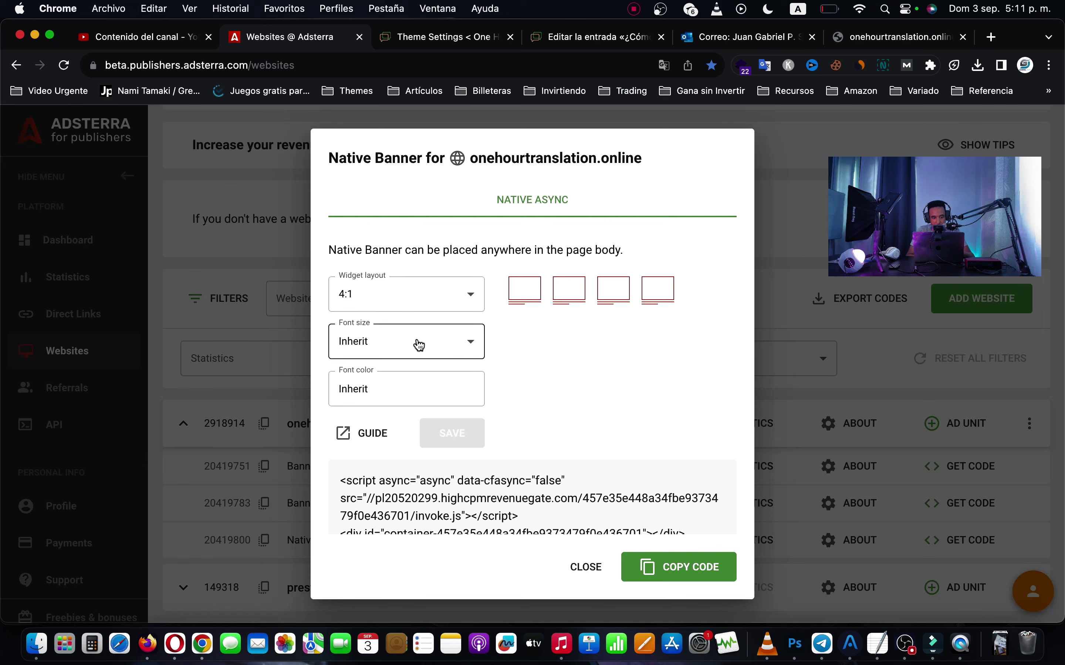
# - Examine the Native Banner's widget layout and font size options and its embed code
pyautogui.click(401, 296)
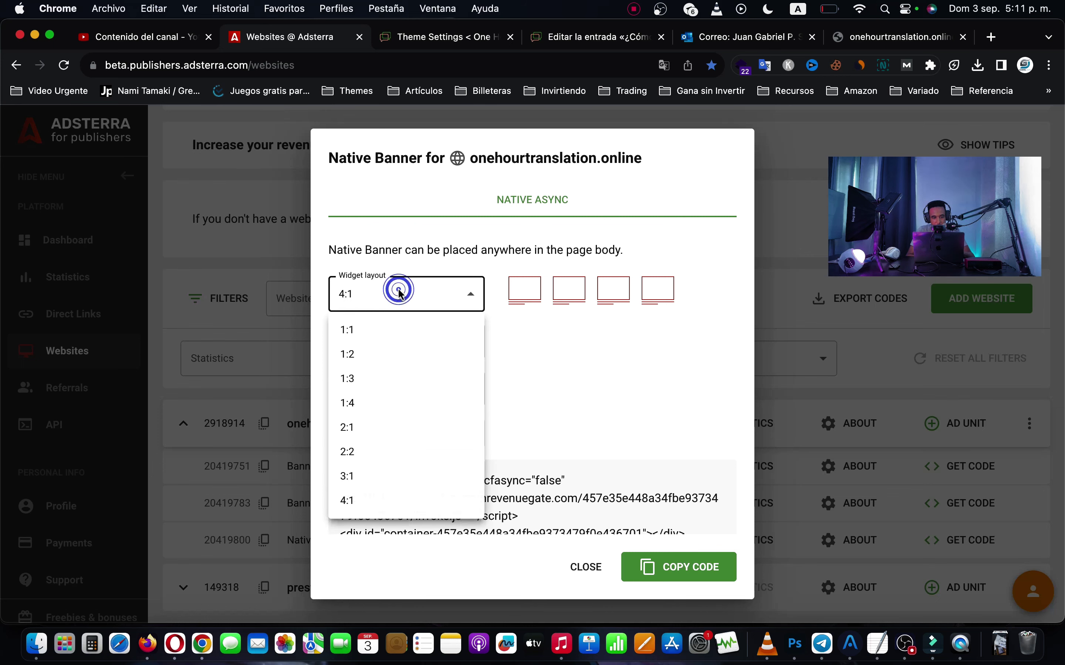
pyautogui.click(391, 350)
pyautogui.click(392, 350)
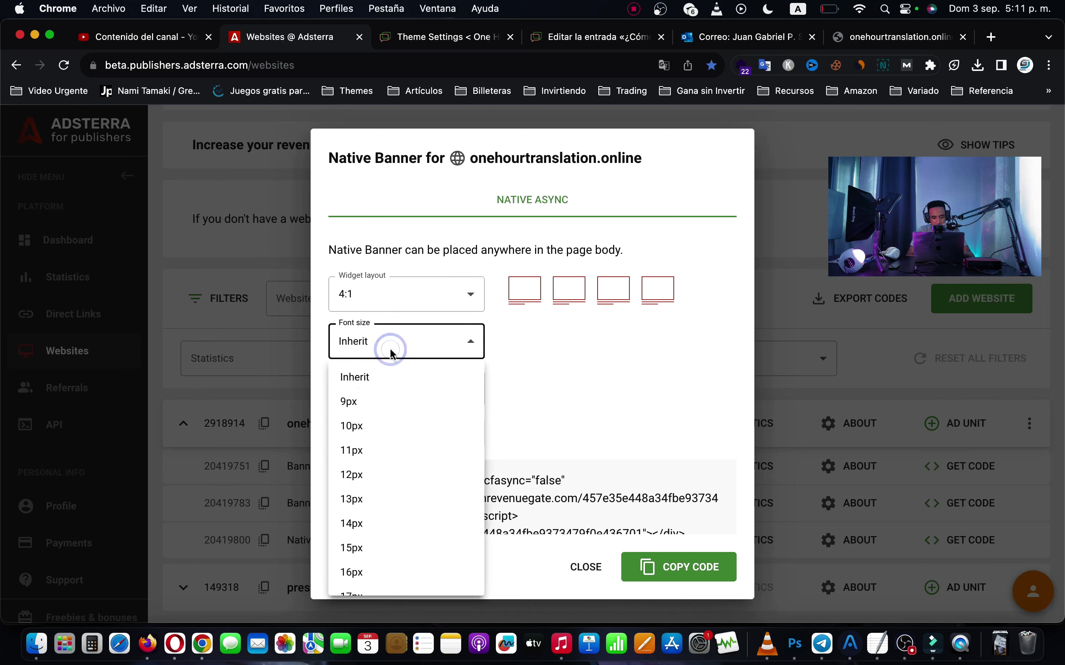
pyautogui.click(418, 351)
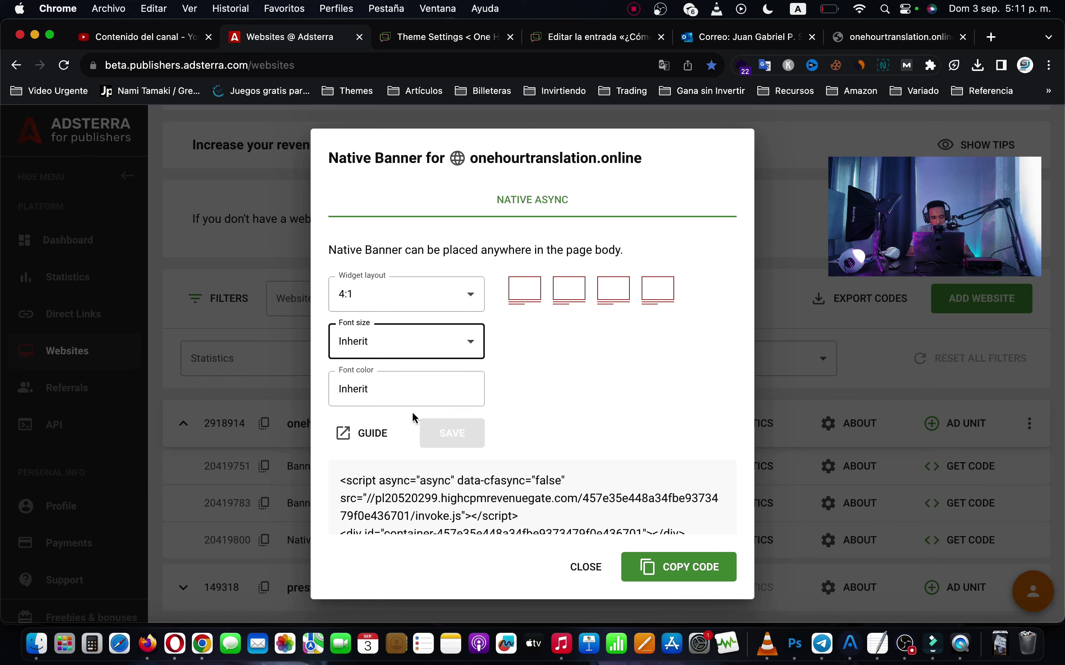
pyautogui.scroll(-1, 416, 420)
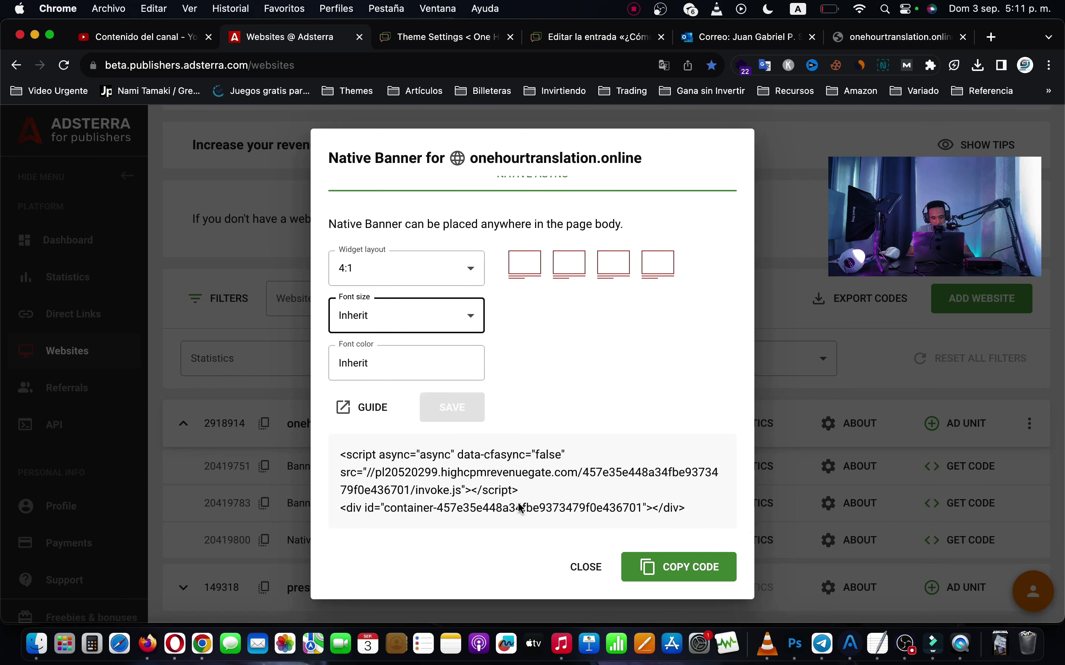